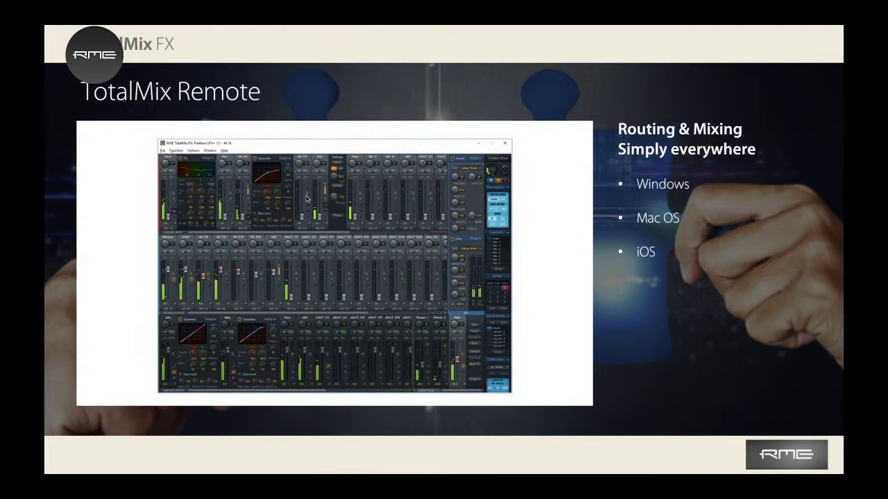
Step: End the slide show and minimise the PowerPoint, Logic Pro X and Spotify windows to leave the TotalMix FX mixer on the desktop
key("Escape")
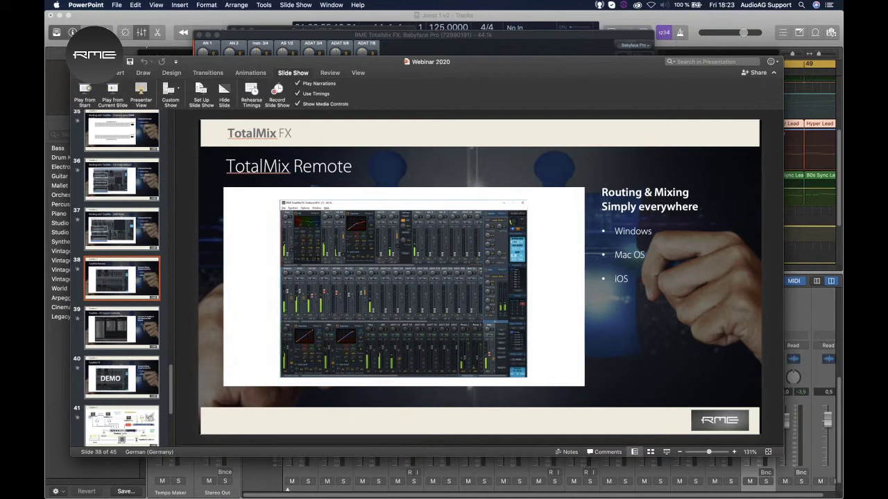
key("super+m")
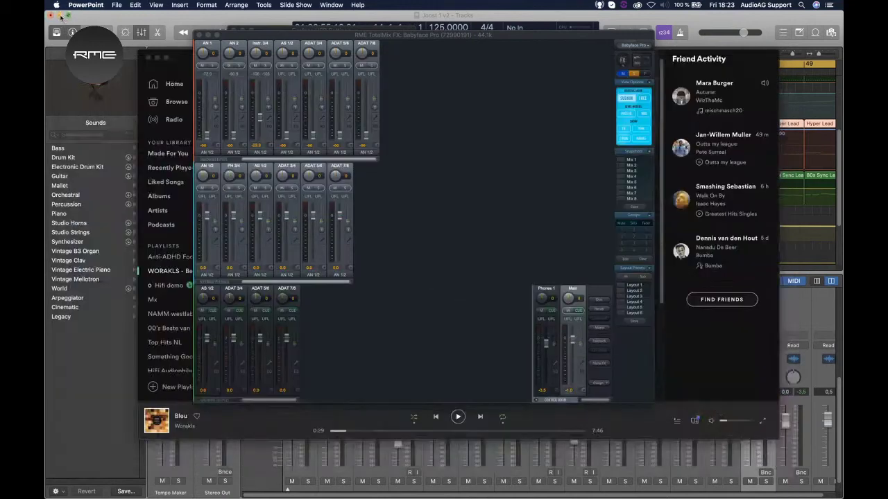
left_click(60, 16)
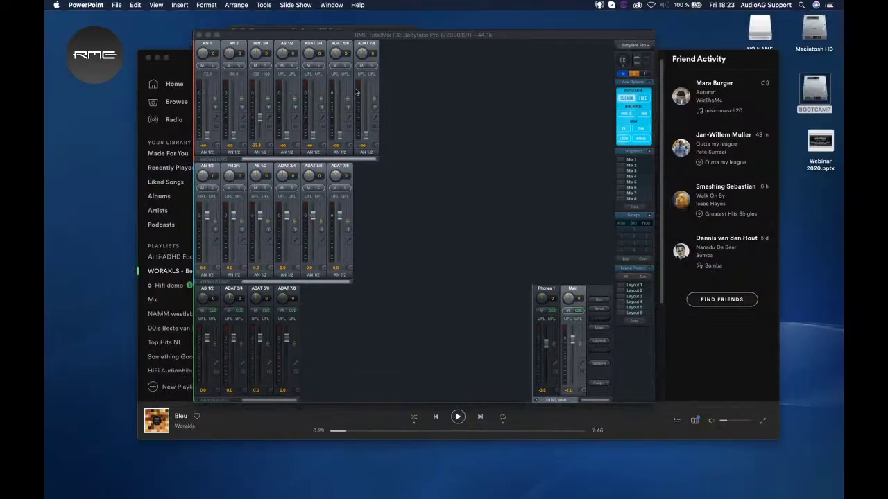
left_click(158, 58)
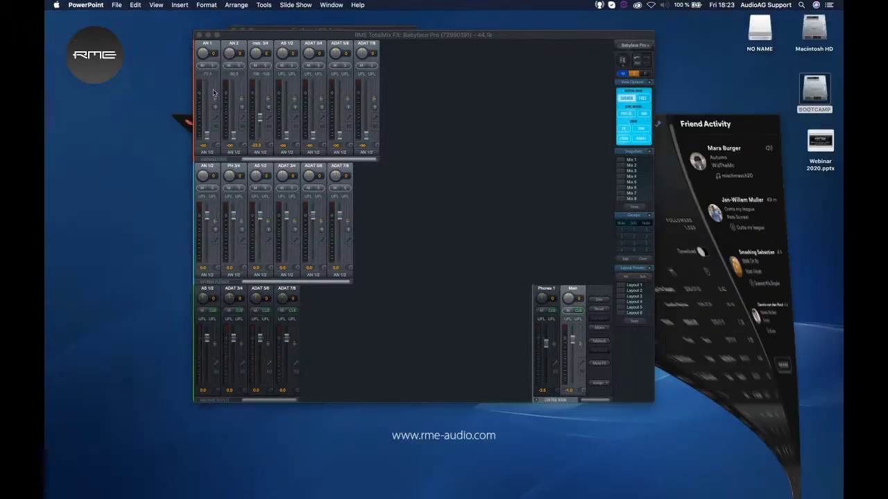
Step: Arrange the Fireface USB Settings window and the TotalMix FX mixer side by side without overlap
left_click_drag(449, 38, 429, 47)
left_click_drag(373, 31, 203, 45)
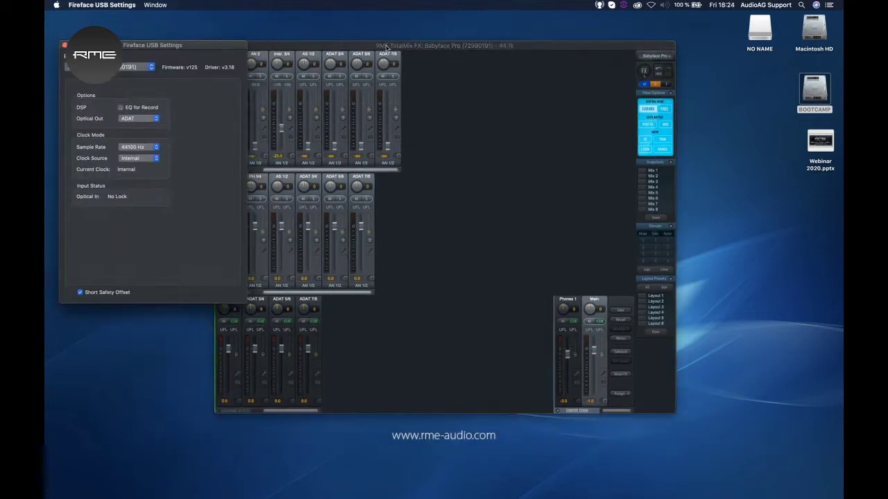
left_click_drag(386, 47, 427, 44)
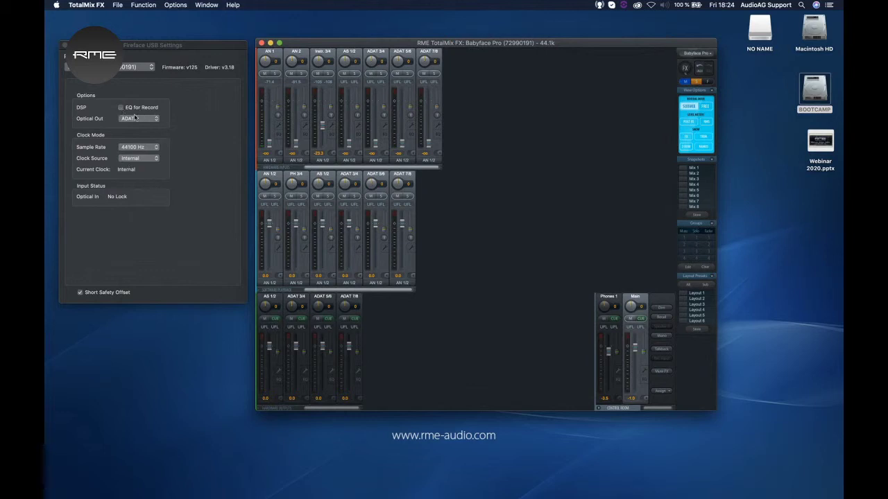
Step: View the EQ of hardware input AN 1 and the EQ for Record option in Fireface USB Settings, and close the EQ
left_click(282, 140)
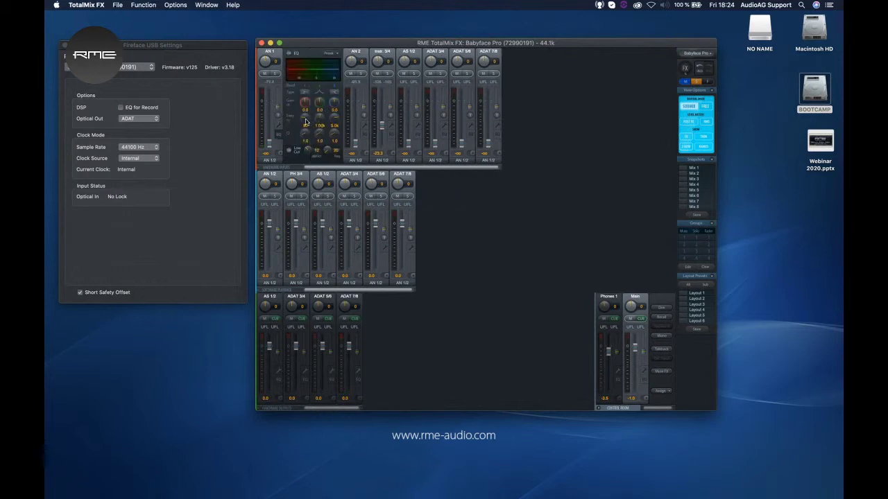
left_click(121, 107)
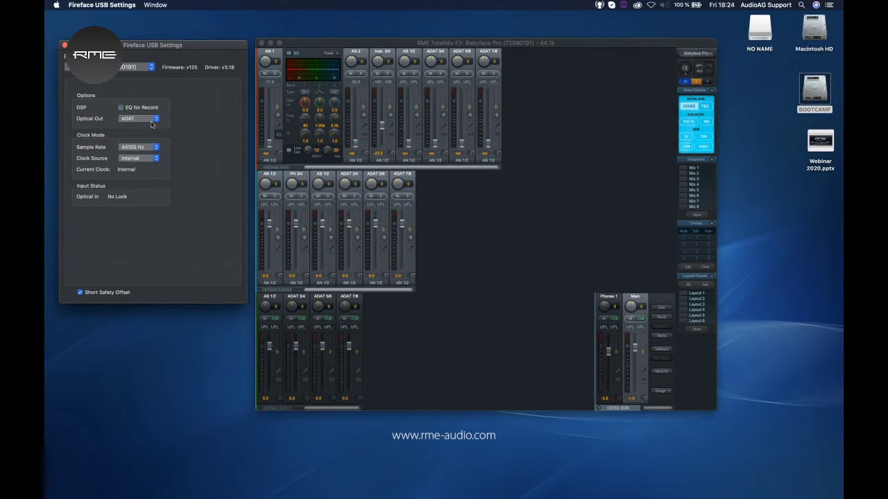
left_click(277, 137)
left_click(279, 138)
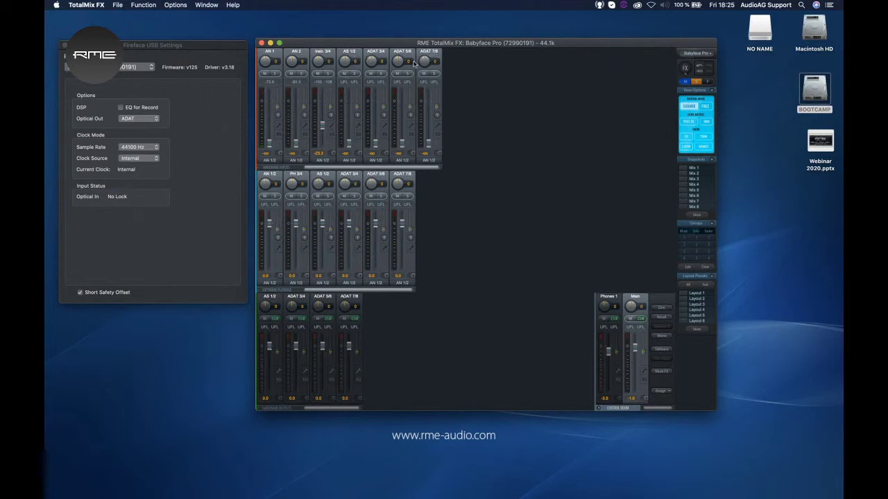
Step: Open the channel settings of hardware input AN 1 and enable its 48V phantom power
left_click(282, 130)
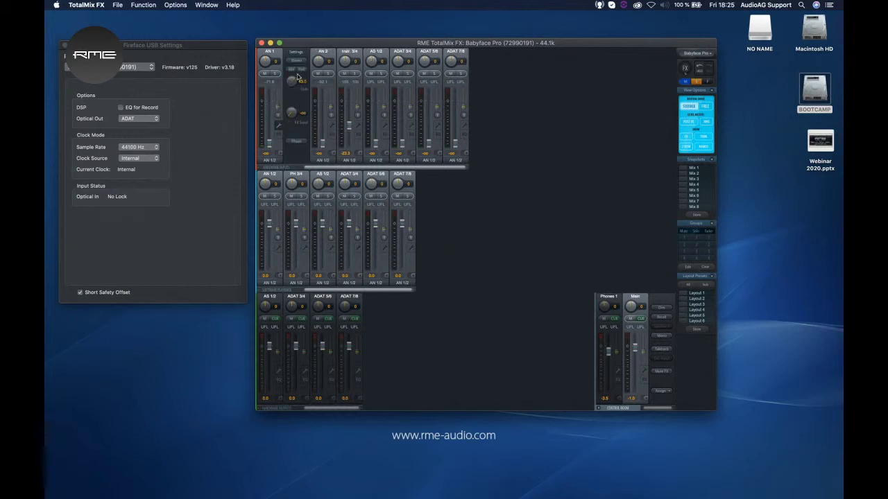
left_click(291, 70)
Step: Switch to Logic Pro X and create a new project with one audio track, keeping the current project open
mouse_move(454, 494)
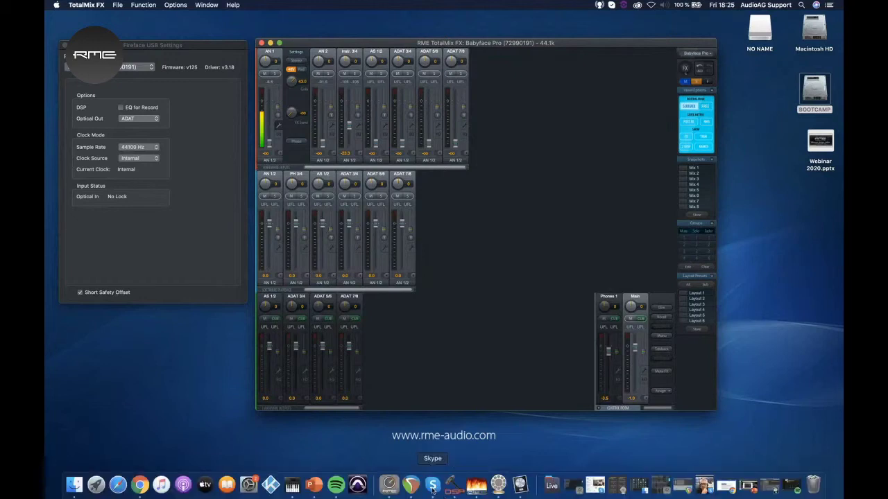
left_click(521, 487)
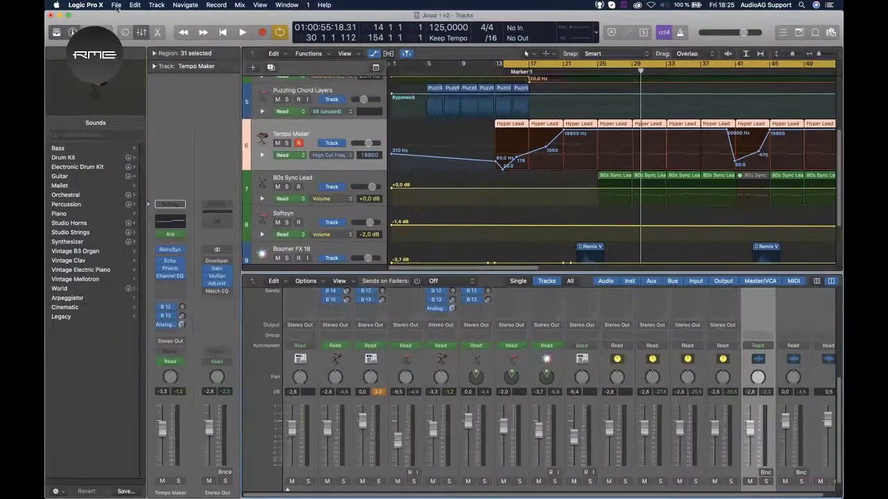
left_click(115, 6)
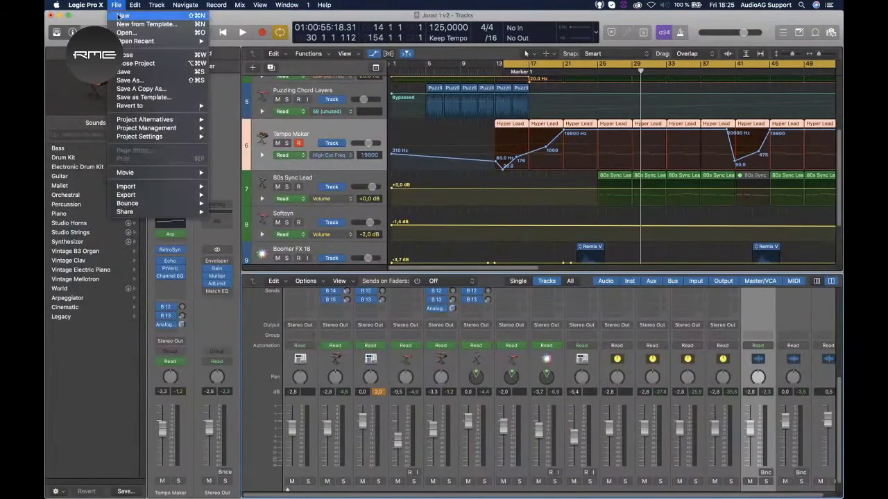
left_click(120, 16)
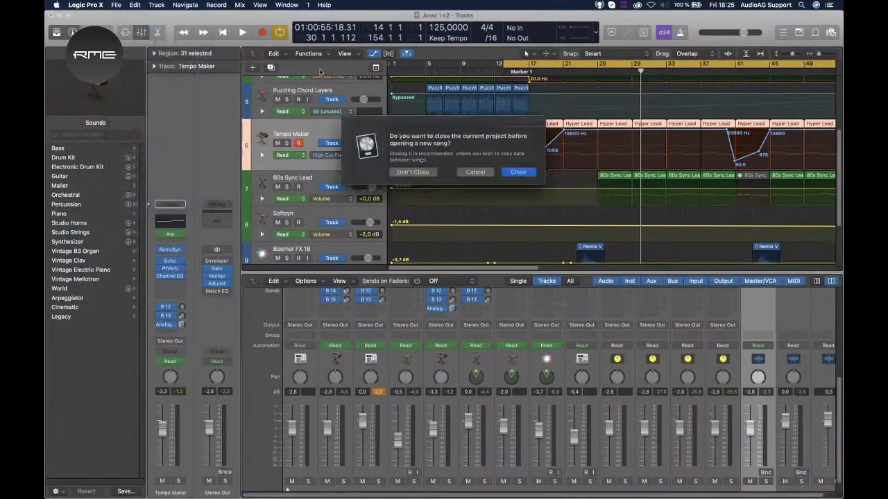
left_click(414, 172)
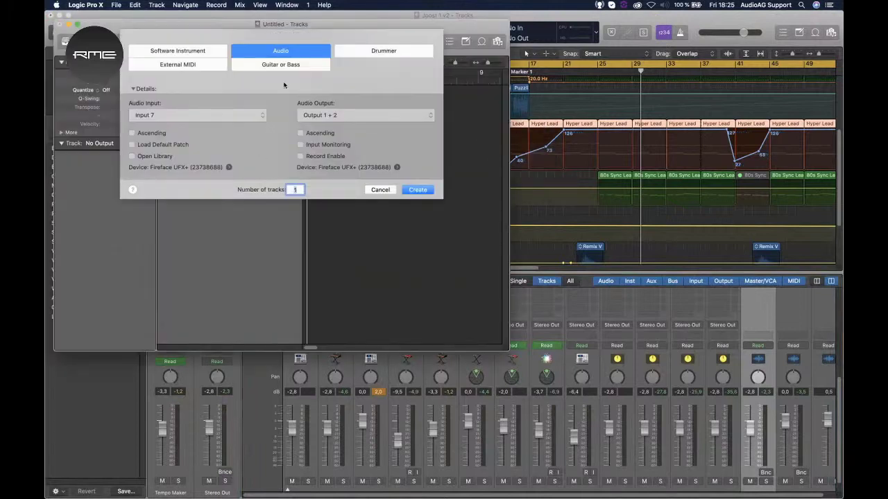
left_click(425, 193)
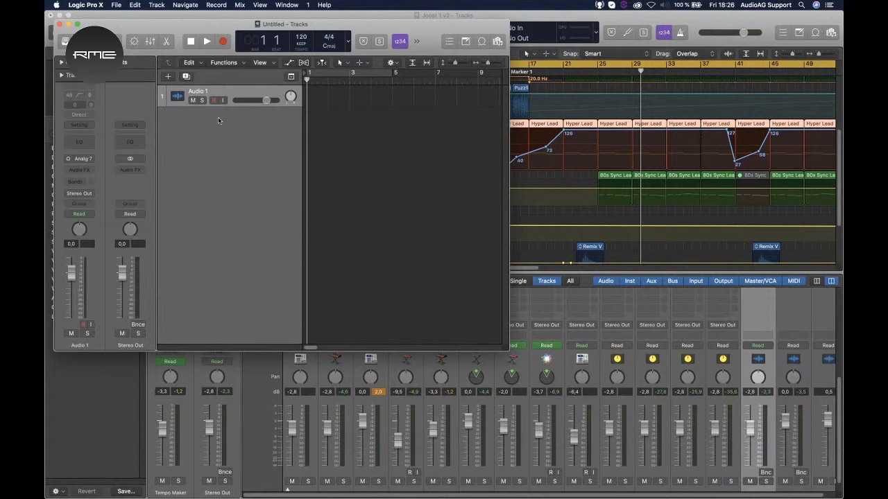
Step: Check the list of inputs available to the Audio 1 track
left_click(83, 160)
mouse_move(102, 191)
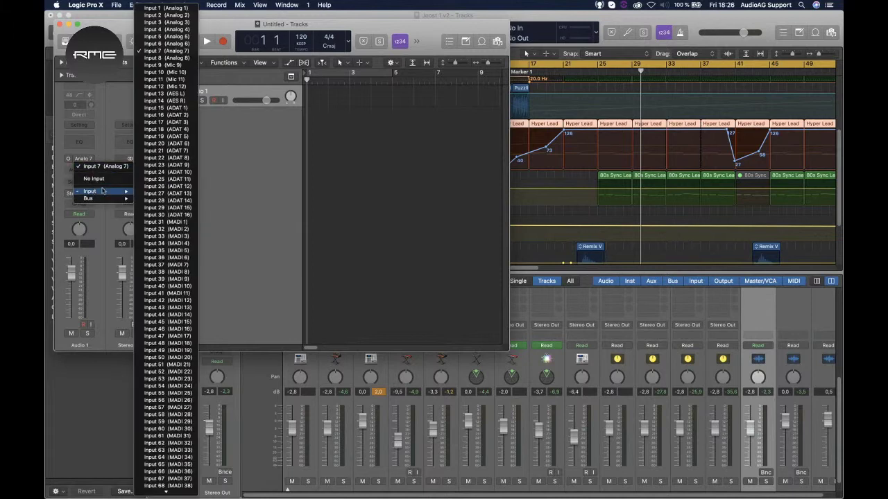
left_click(242, 171)
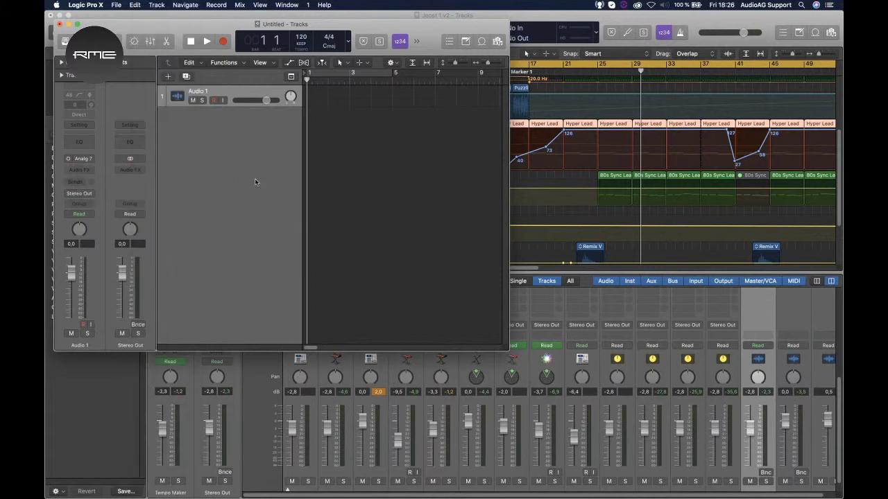
Step: Set Logic's audio output and input devices to Babyface Pro, apply the changes, and close the preferences
left_click(116, 6)
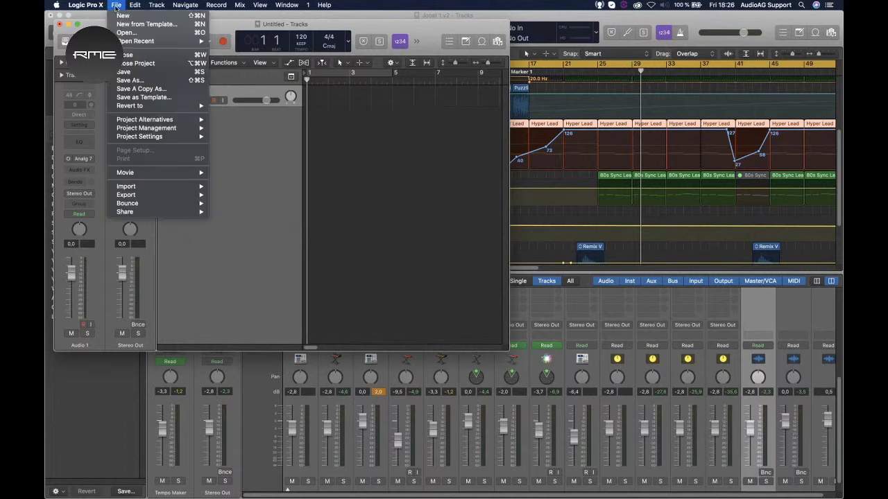
mouse_move(86, 6)
mouse_move(136, 31)
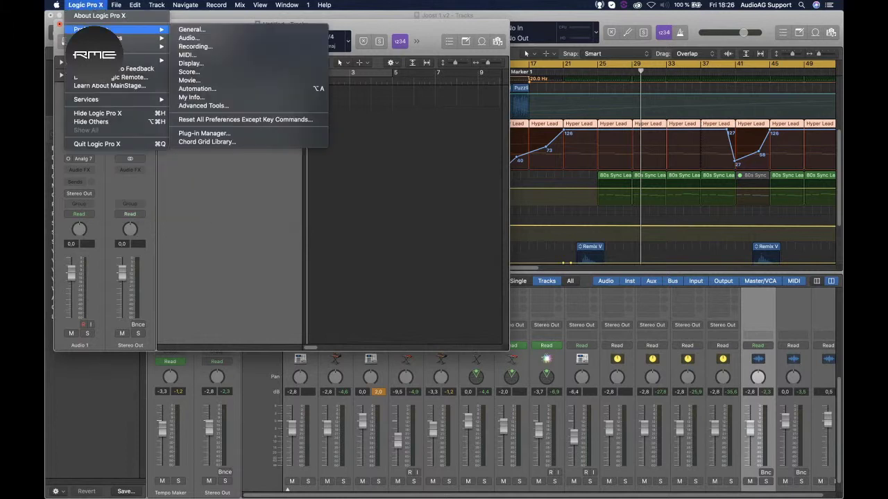
left_click(190, 39)
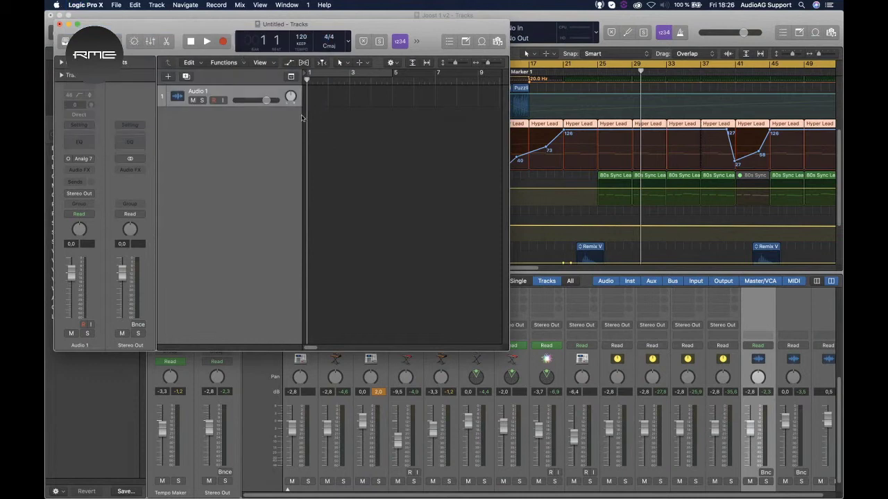
left_click(459, 209)
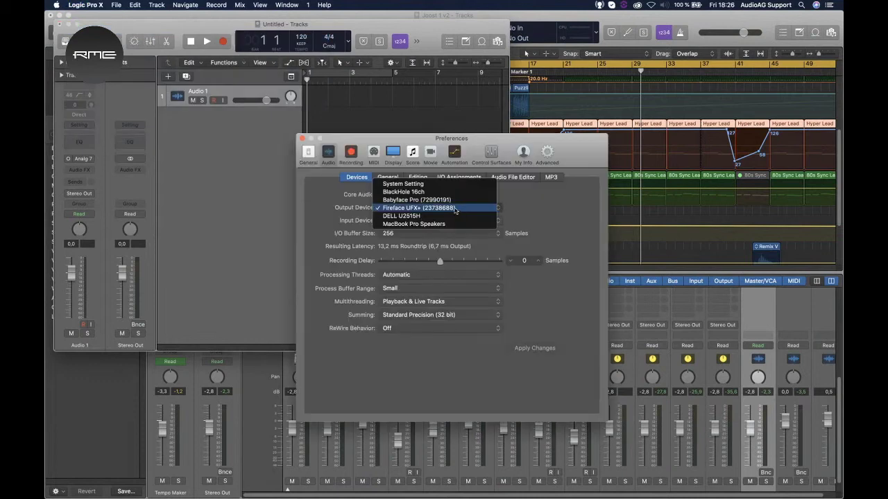
left_click(444, 200)
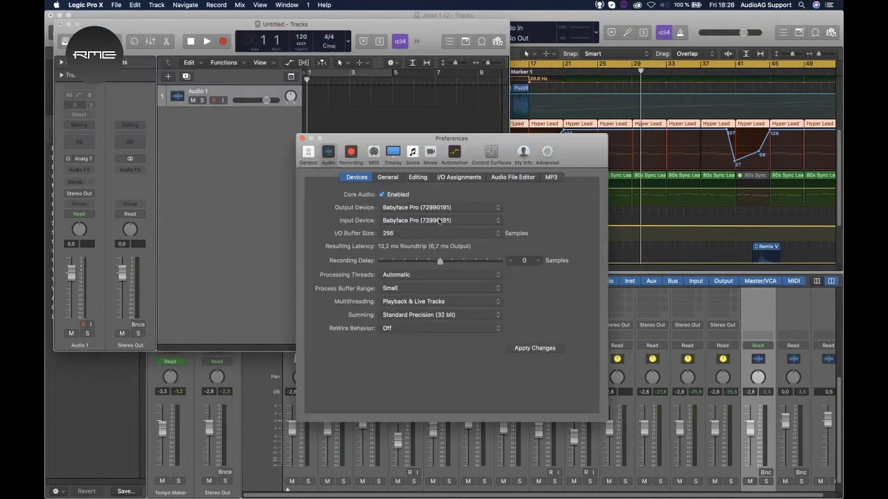
left_click(535, 349)
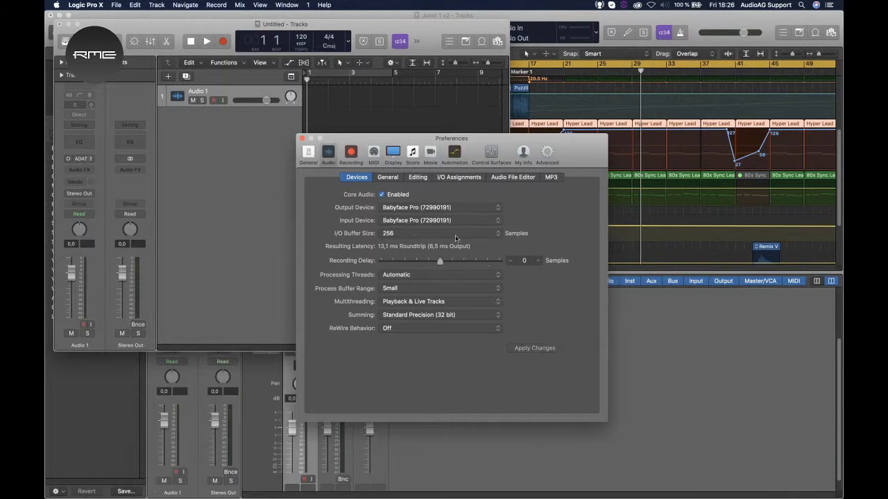
left_click(302, 140)
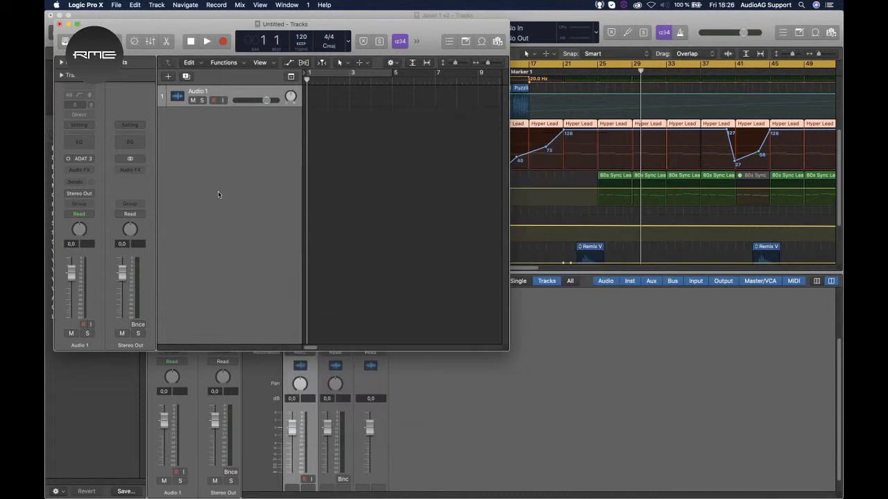
Step: Assign Input 1 (Mic/Line 1) as the input of the Audio 1 track
left_click(83, 159)
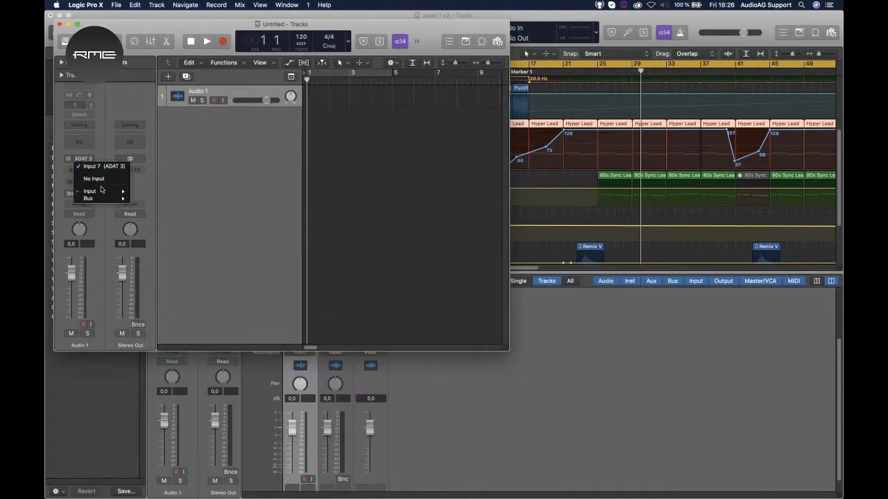
mouse_move(103, 190)
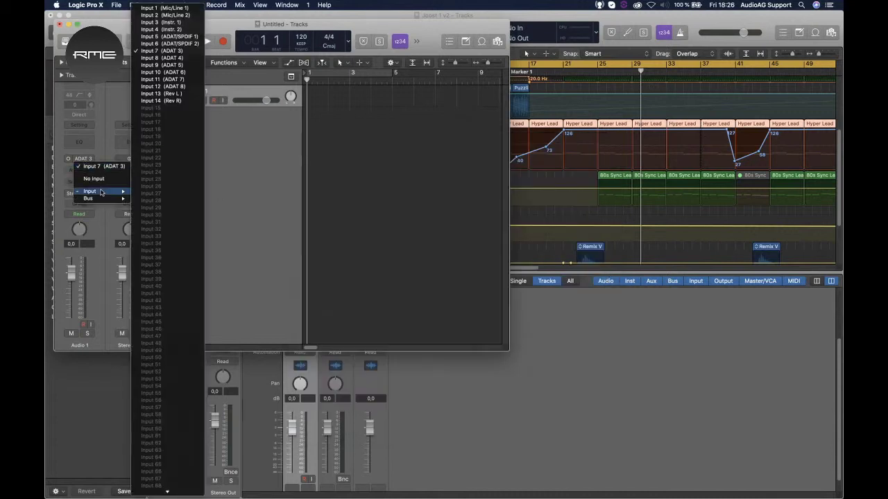
left_click(178, 8)
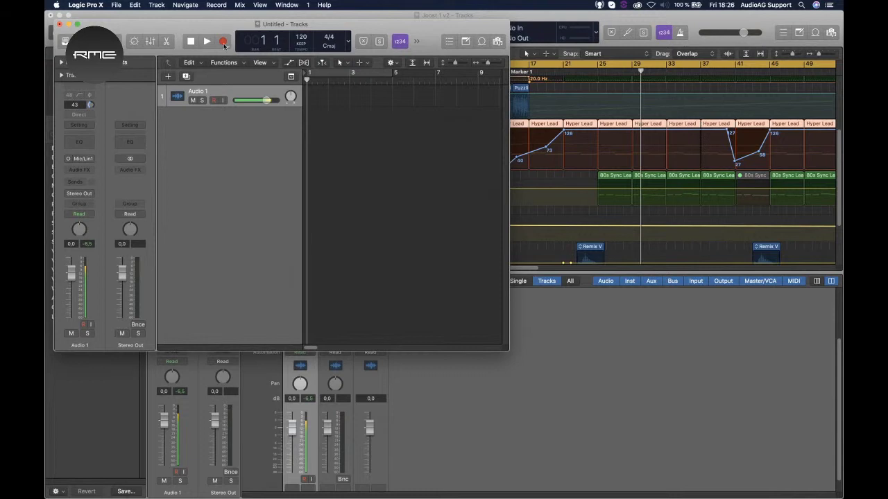
Step: Switch to TotalMix FX to check the AN 1 input level, and return to the new Logic project
mouse_move(441, 486)
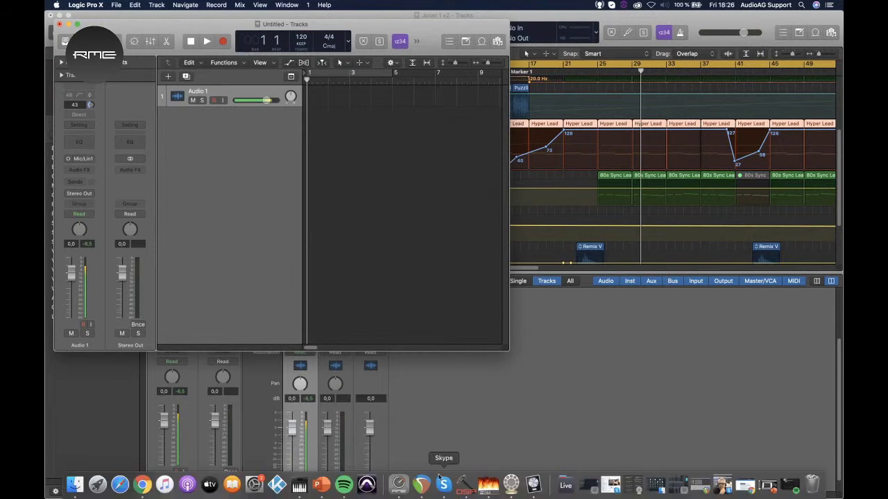
left_click(399, 484)
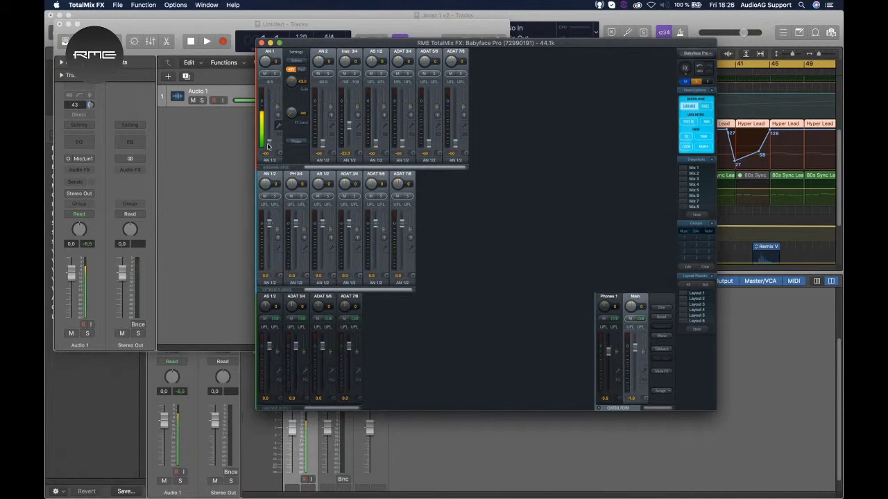
left_click(223, 191)
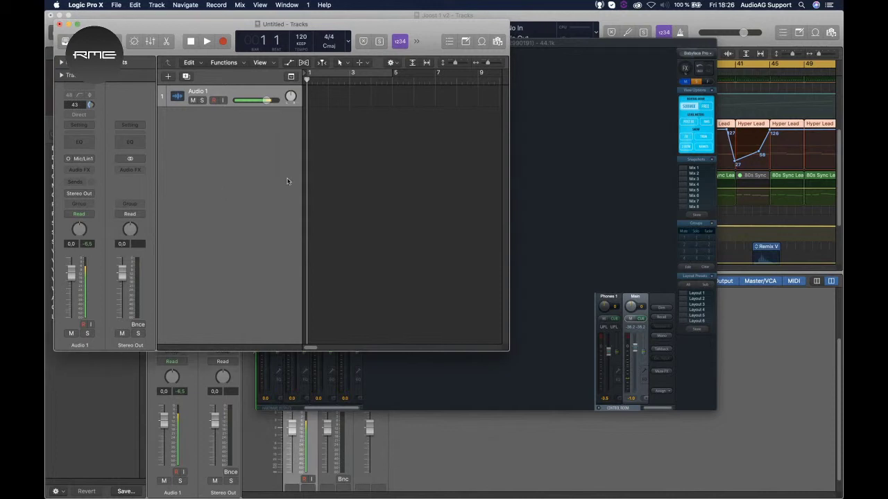
Step: Record a take of about two bars on the Audio 1 track and stop the recording
left_click(489, 371)
left_click(224, 166)
left_click(222, 42)
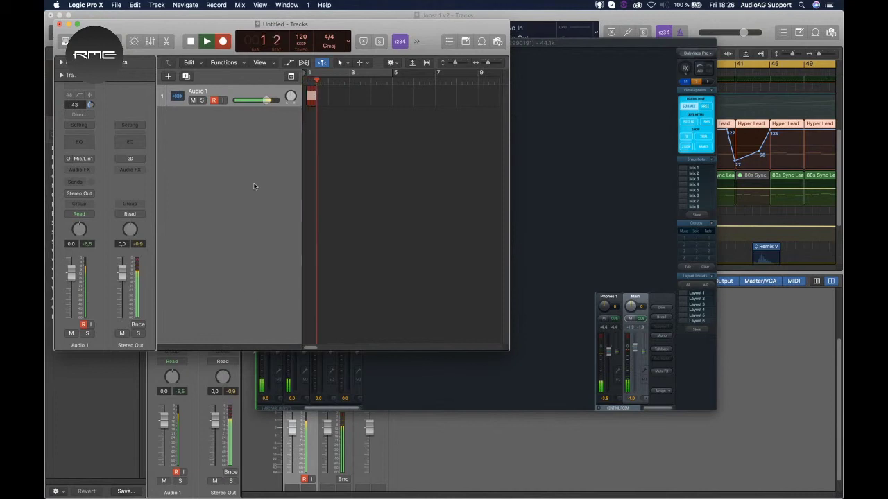
left_click(191, 41)
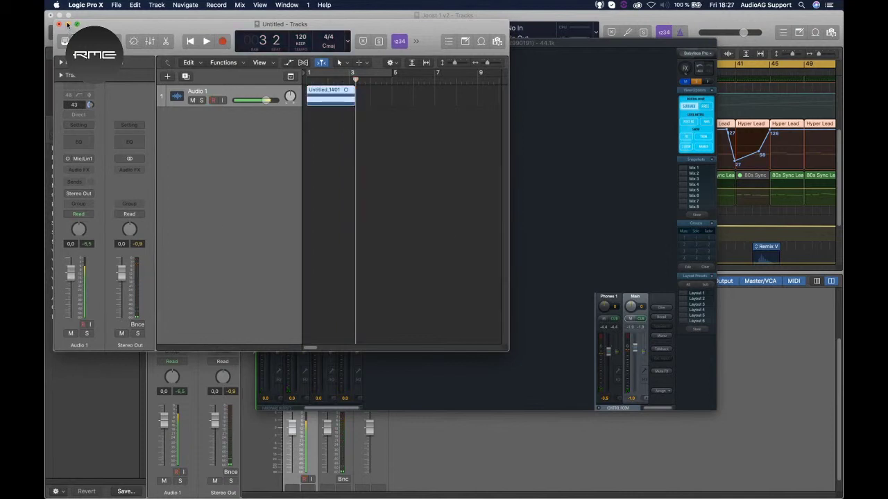
Step: Switch to TotalMix FX and turn on Cue for the ADAT 7/8 hardware output
key("super+Tab")
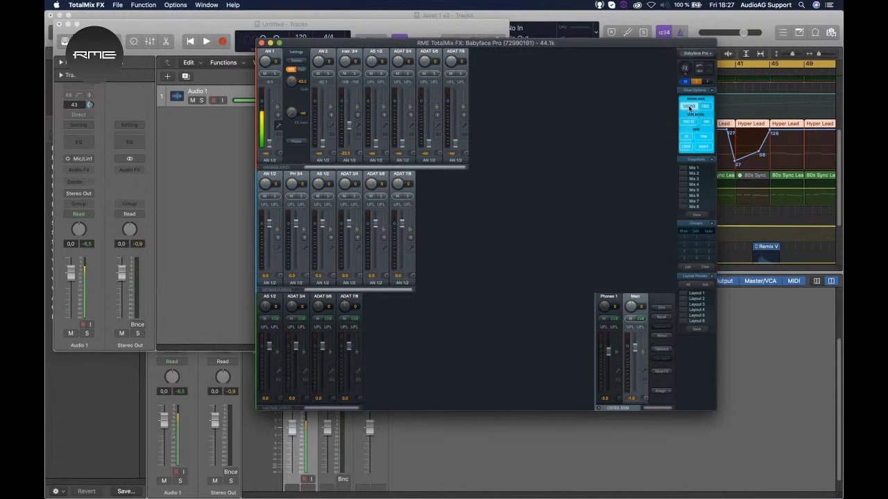
left_click(613, 303)
left_click(355, 319)
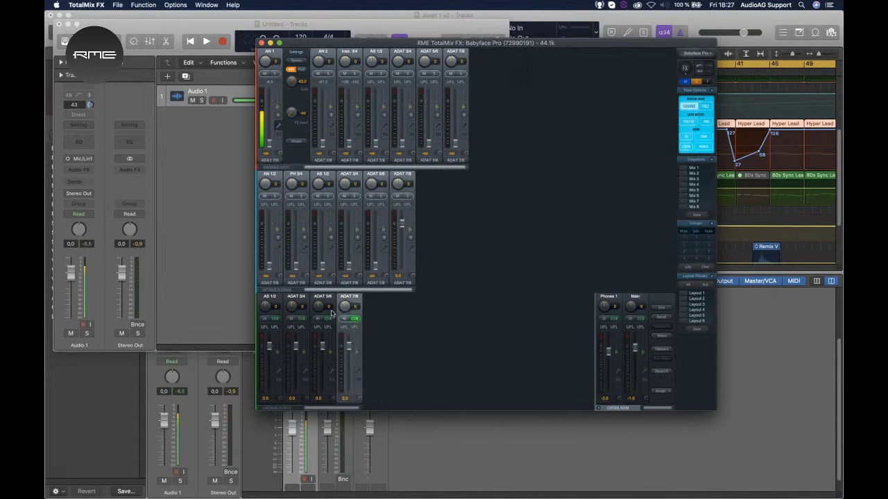
Step: View the ADAT 3/4 submix, select the Phones 1 submix and raise the AN 1 hardware input fader in it
left_click(301, 330)
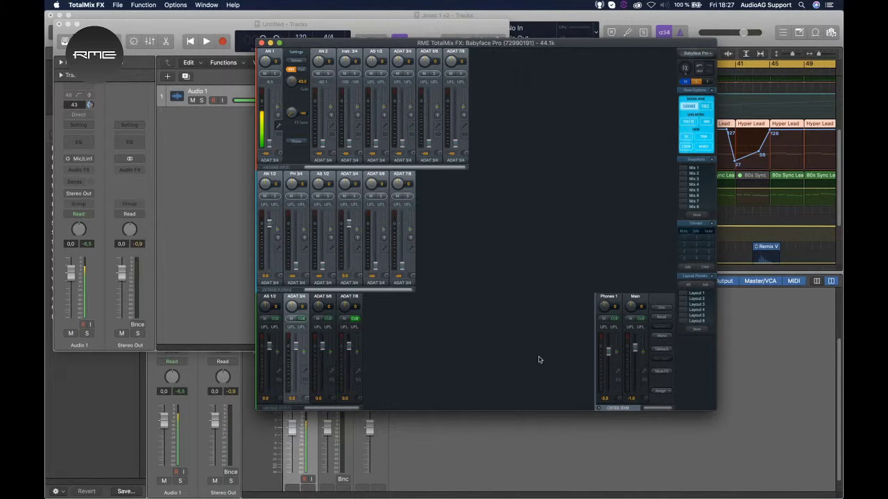
left_click(613, 303)
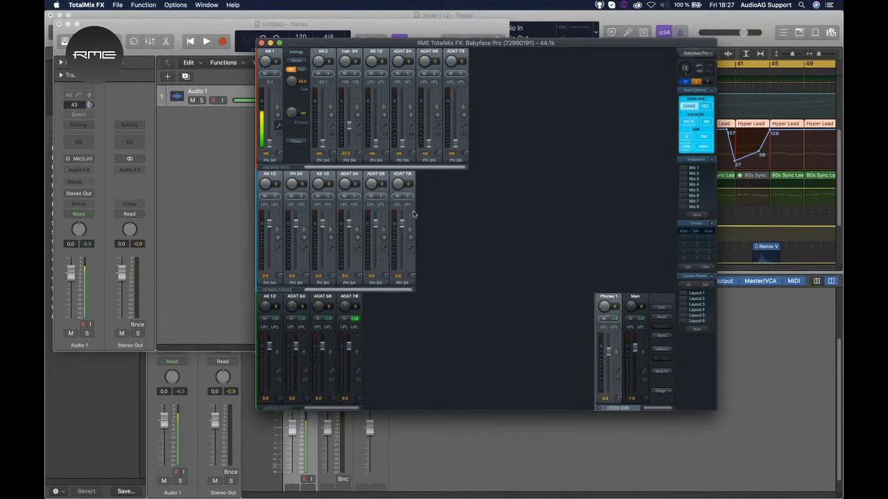
left_click_drag(272, 148, 272, 102)
Step: Turn on input monitoring for Audio 1 in Logic Pro X, and lower the AN 1/2 playback fader in TotalMix FX's Phones 1 submix
left_click(229, 111)
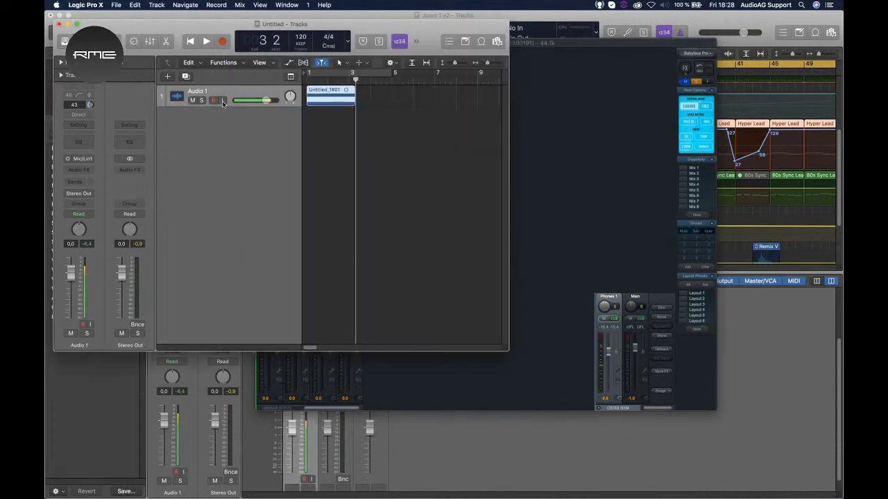
left_click(495, 392)
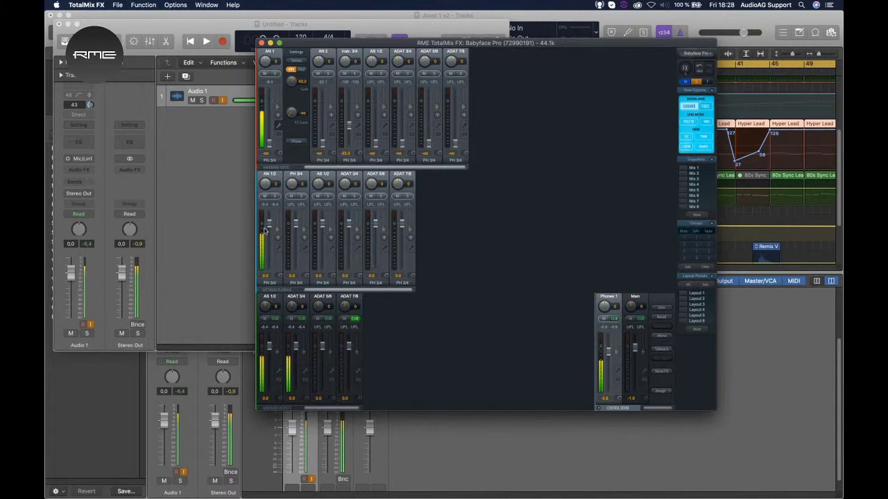
left_click_drag(268, 228, 276, 283)
left_click_drag(271, 273, 274, 296)
Step: Raise the AN 1 input fader to about -1.0 dB for Phones 1, and turn off Audio 1's input monitoring in Logic Pro X
left_click_drag(270, 148, 271, 105)
left_click(223, 101)
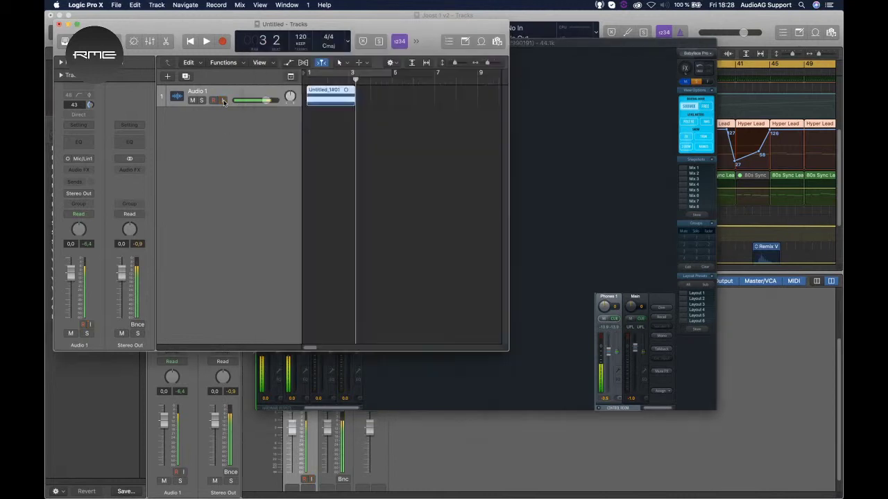
left_click(559, 198)
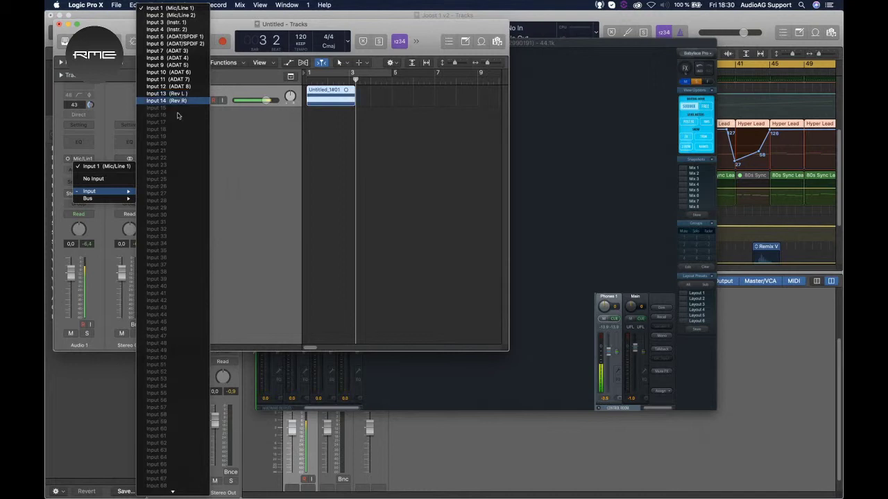
Step: Switch to TotalMix FX, open the ADAT 7/8 hardware output's channel settings and turn off its Cue
left_click(263, 166)
left_click(483, 387)
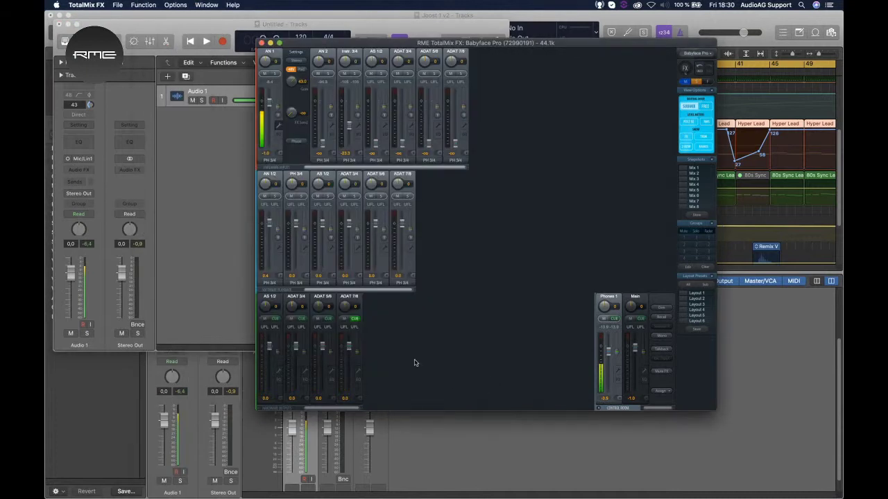
left_click(359, 359)
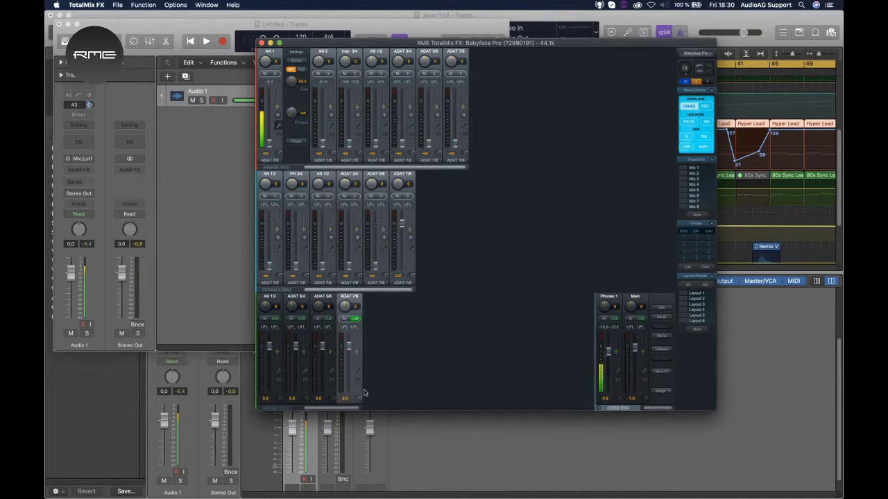
left_click(359, 372)
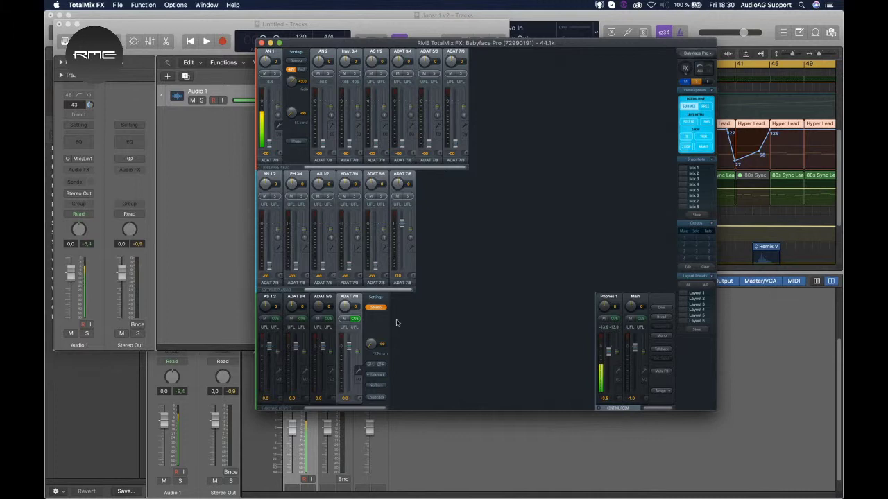
left_click(354, 319)
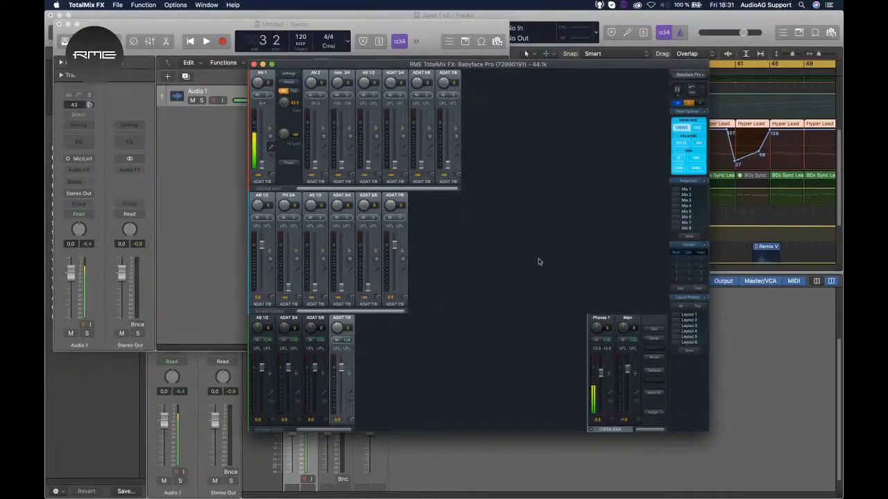
Step: Change the TotalMix FX operational mode to Digital Audio Workstation Mode and confirm the routing reset
left_click(176, 8)
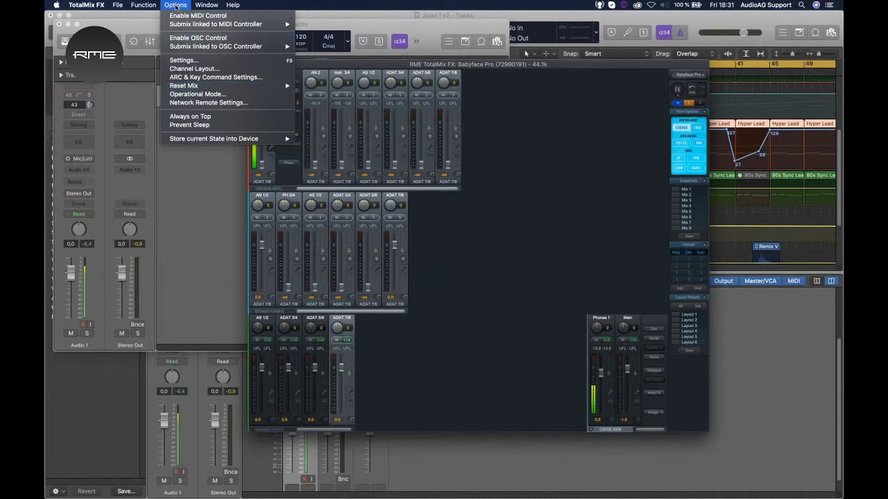
left_click(210, 95)
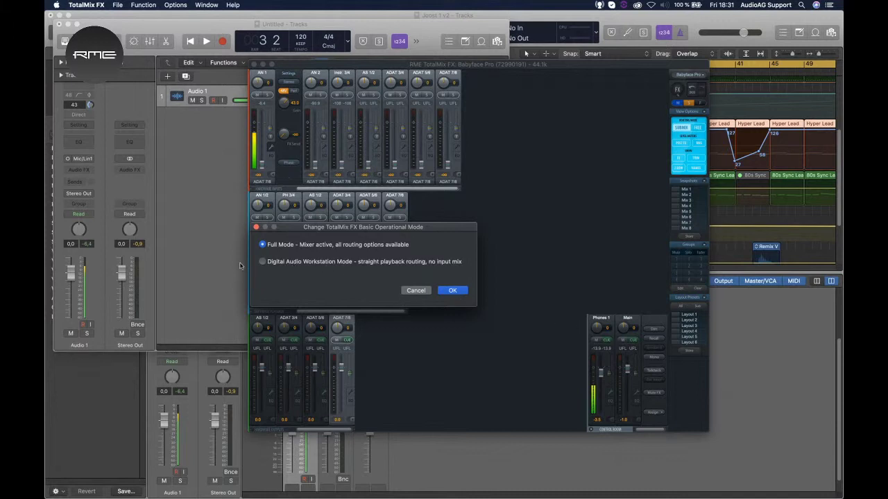
left_click(263, 264)
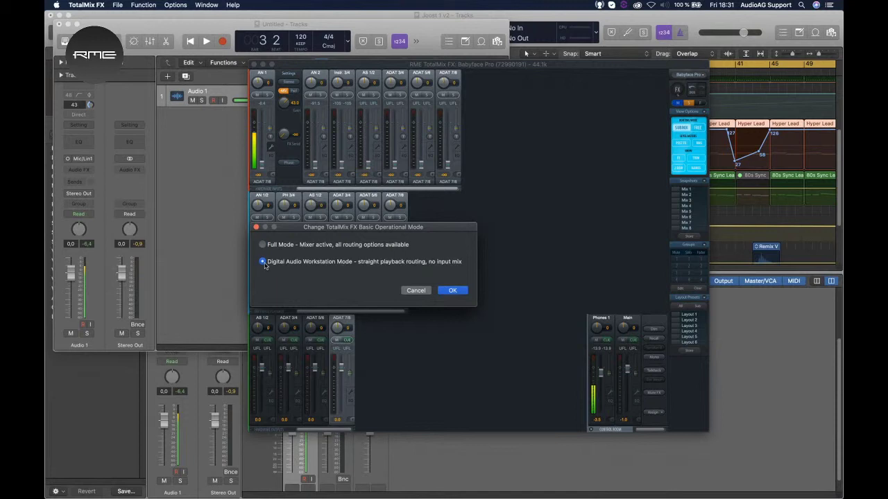
left_click(455, 293)
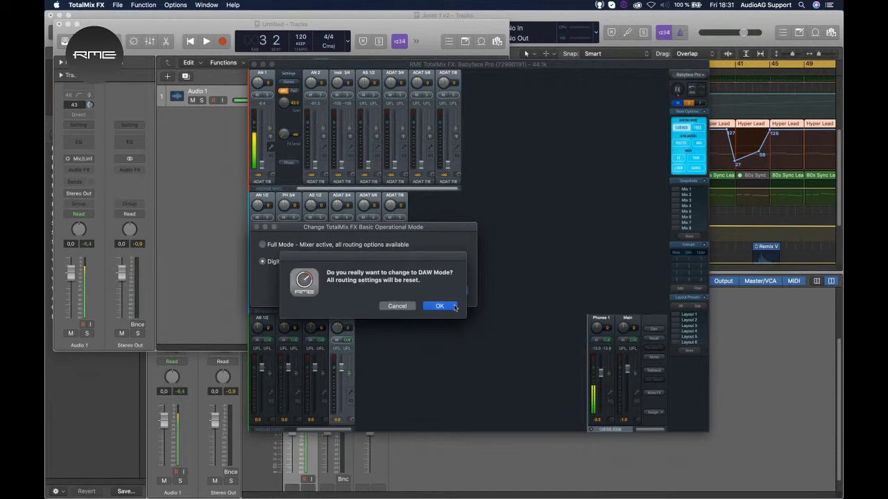
left_click(437, 309)
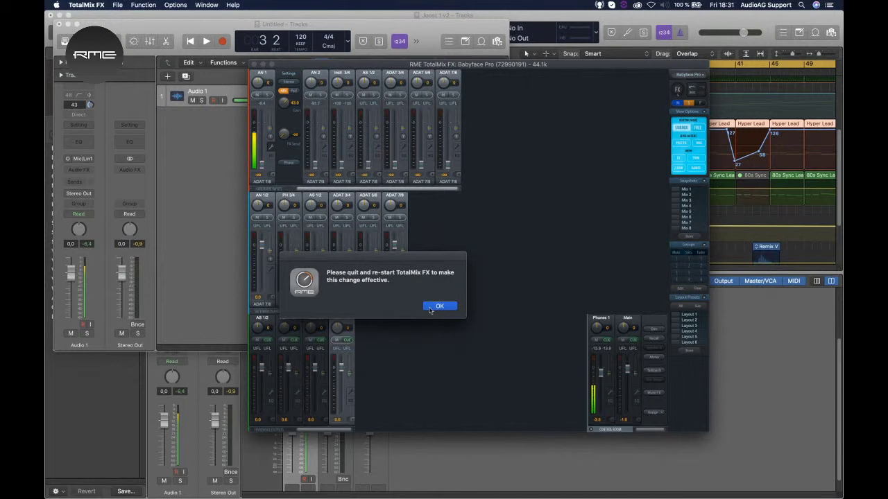
left_click(437, 309)
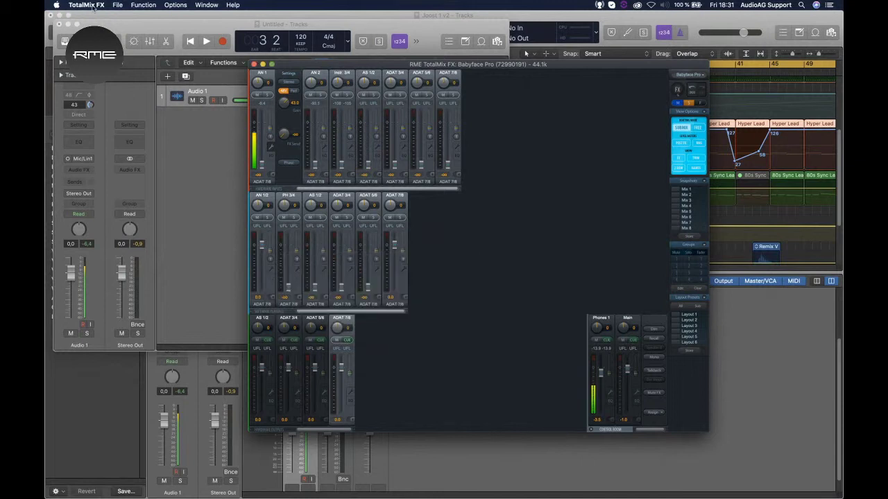
Step: Quit TotalMix FX and relaunch it from the Applications folder
left_click(93, 6)
left_click(97, 87)
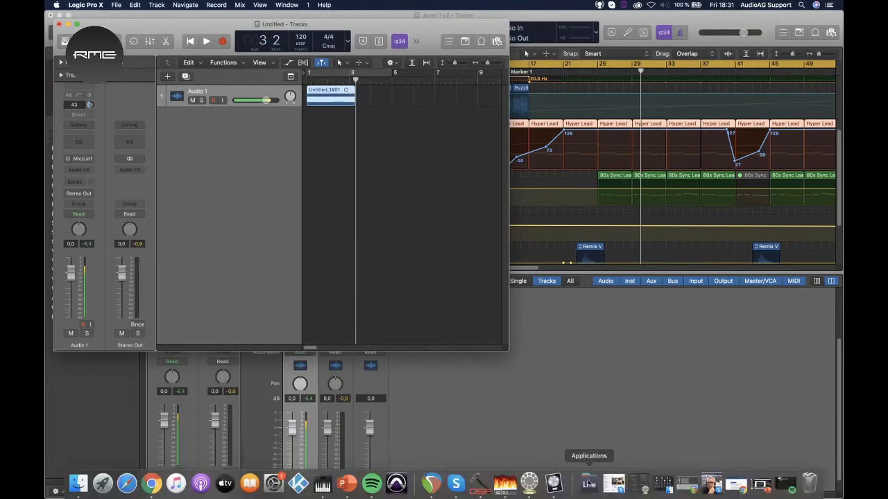
left_click(588, 484)
scroll(683, 385, "down", 6)
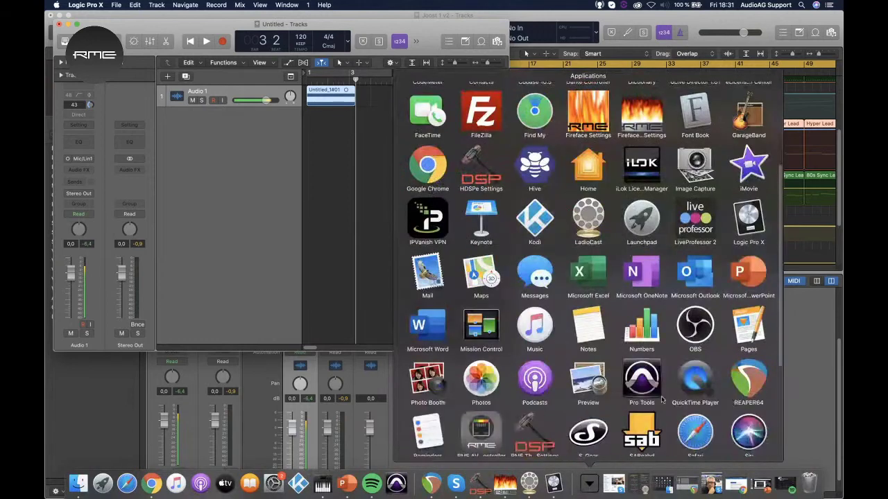
scroll(514, 419, "down", 2)
scroll(514, 419, "down", 2)
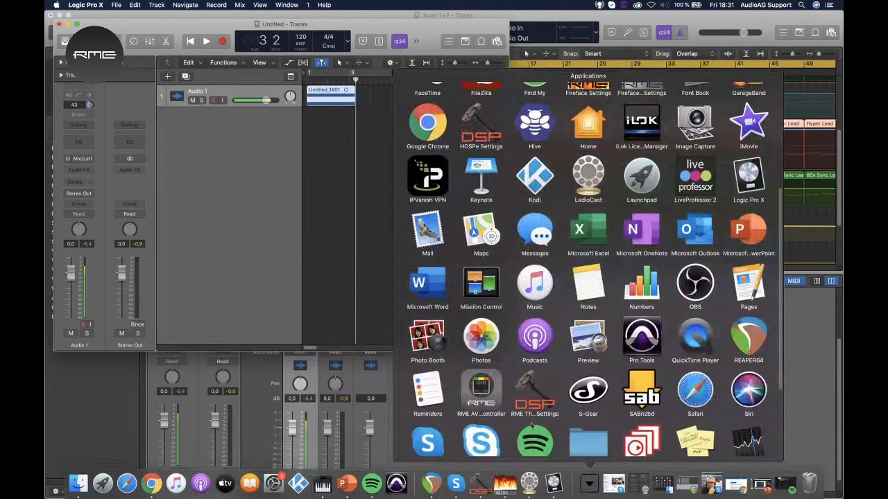
left_click(642, 438)
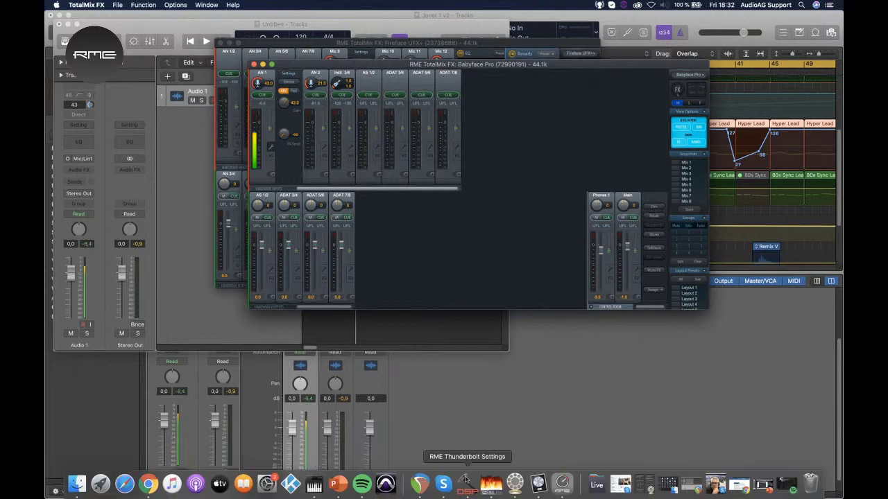
Step: Switch to Skype and set the call's microphone to MacBook Pro Microphone in the audio and video settings
left_click(444, 483)
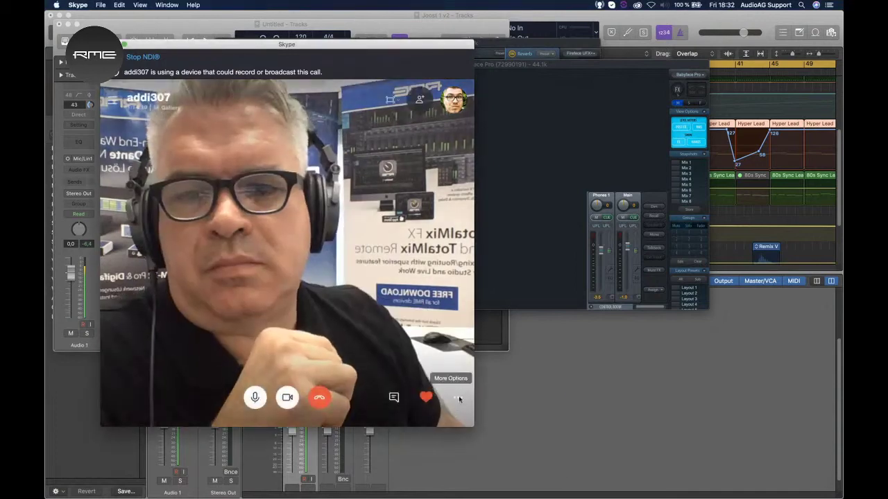
left_click(458, 399)
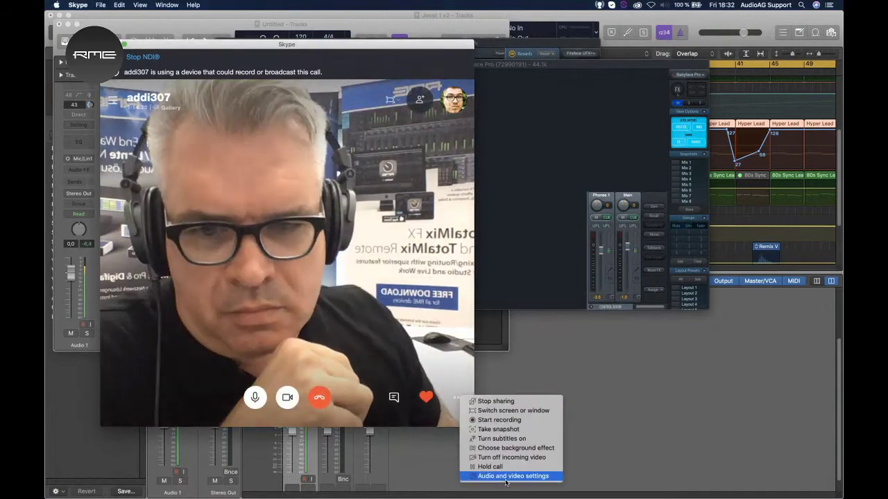
left_click(506, 478)
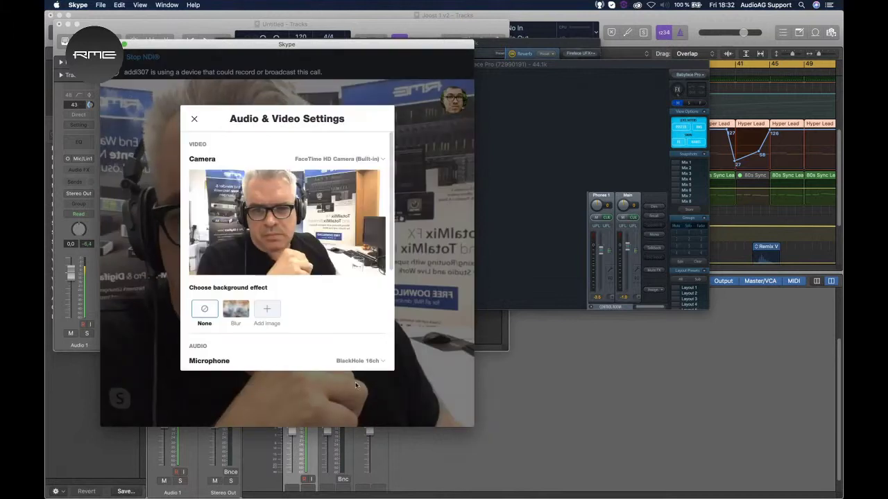
left_click(362, 360)
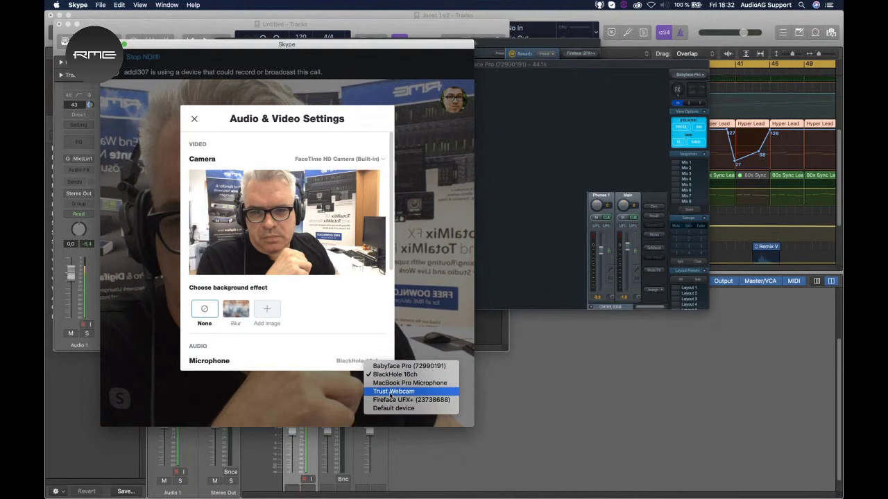
left_click(388, 383)
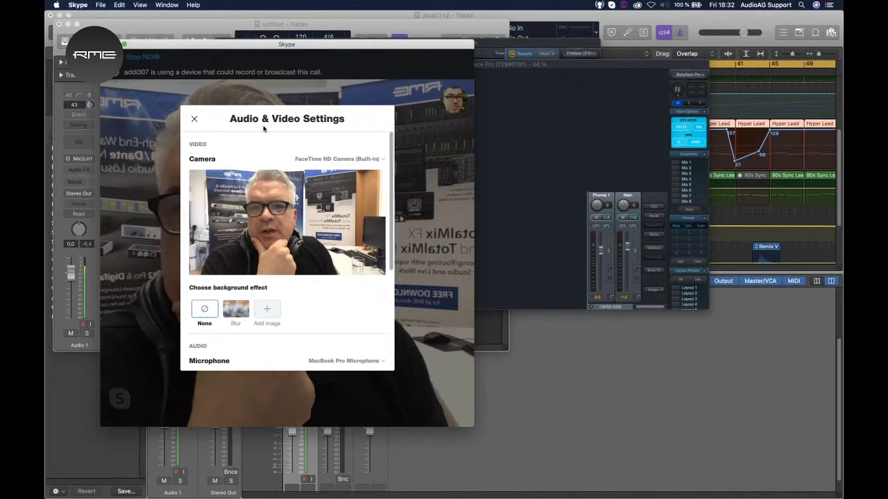
left_click(194, 118)
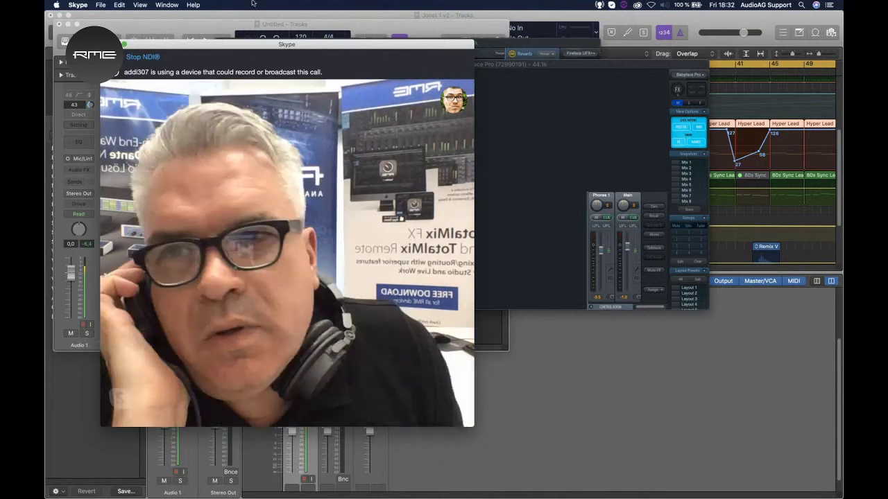
left_click_drag(221, 49, 240, 67)
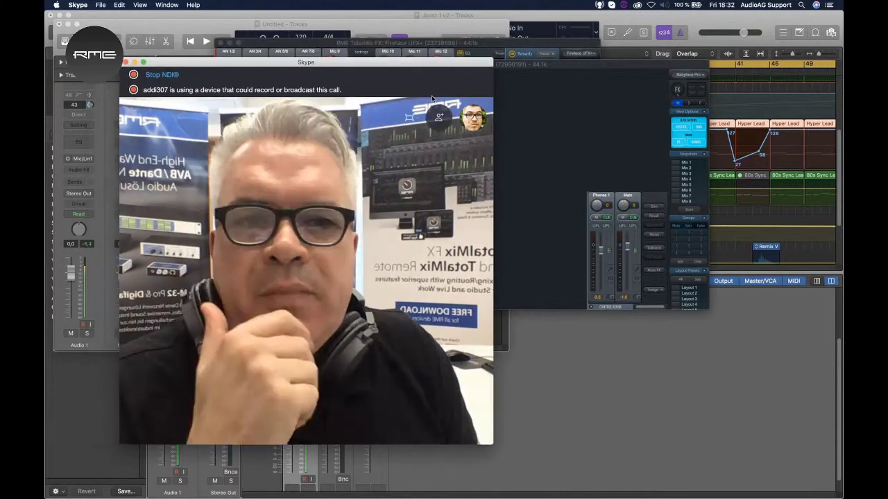
Step: Switch to Logic Pro X, turn on input monitoring for the Audio 1 track, and return to TotalMix FX
left_click(503, 241)
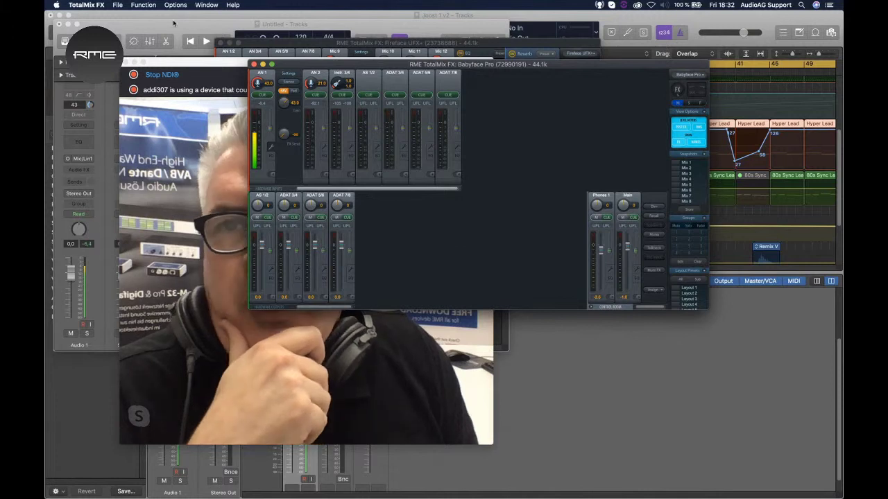
left_click(201, 26)
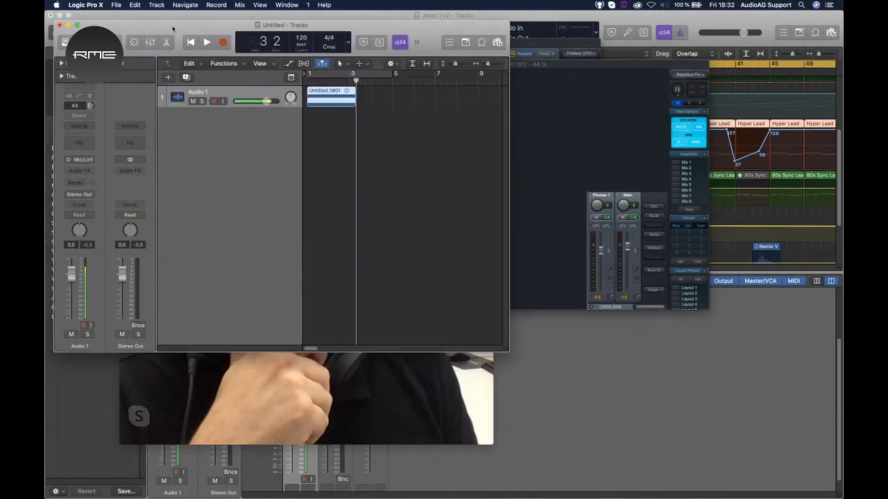
left_click(223, 102)
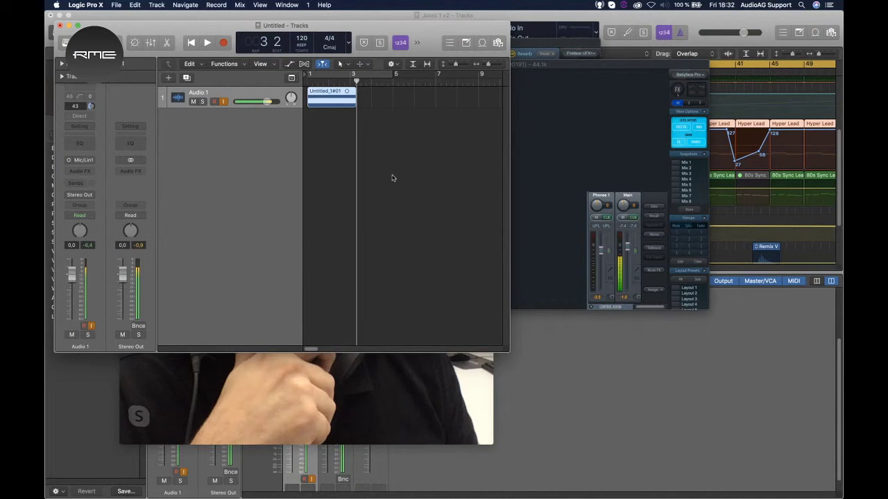
left_click(626, 138)
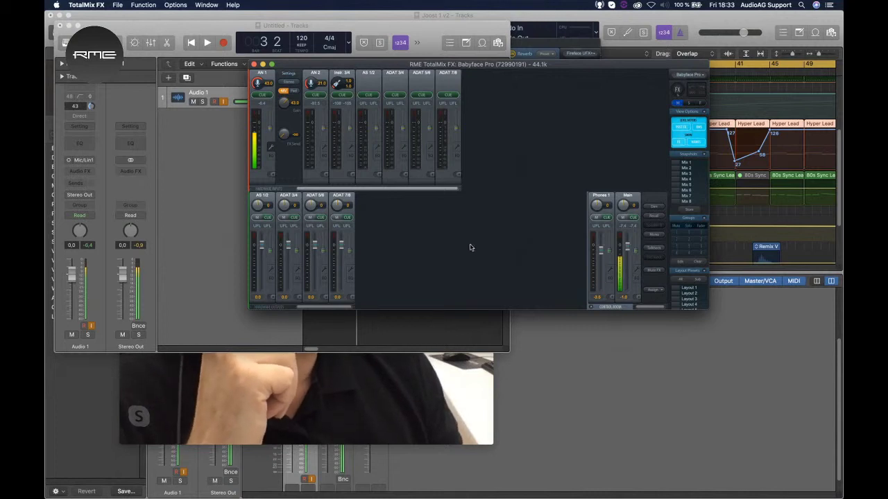
Step: Open Fireface USB Settings to review the Babyface Pro's options and clock mode, and return to TotalMix FX
mouse_move(520, 495)
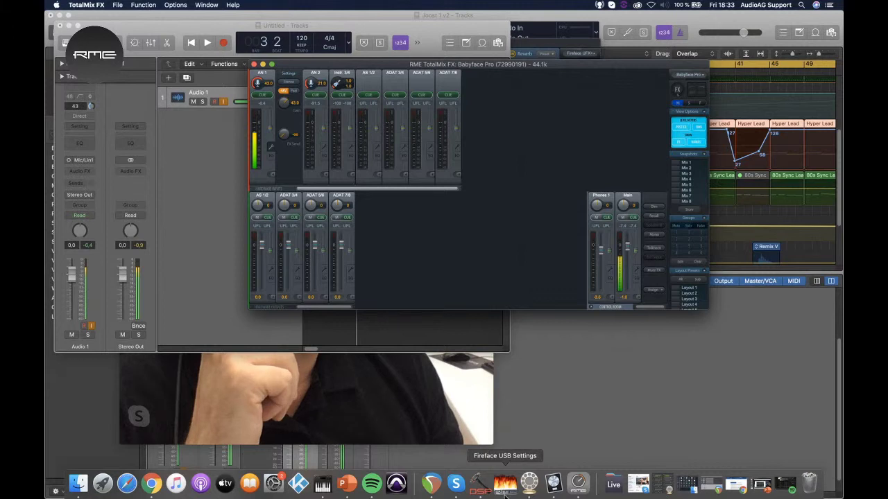
left_click(505, 484)
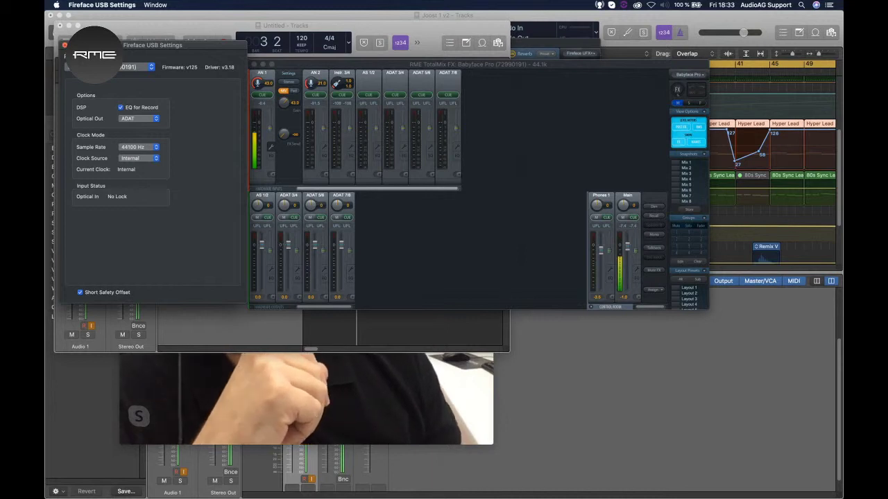
left_click(432, 225)
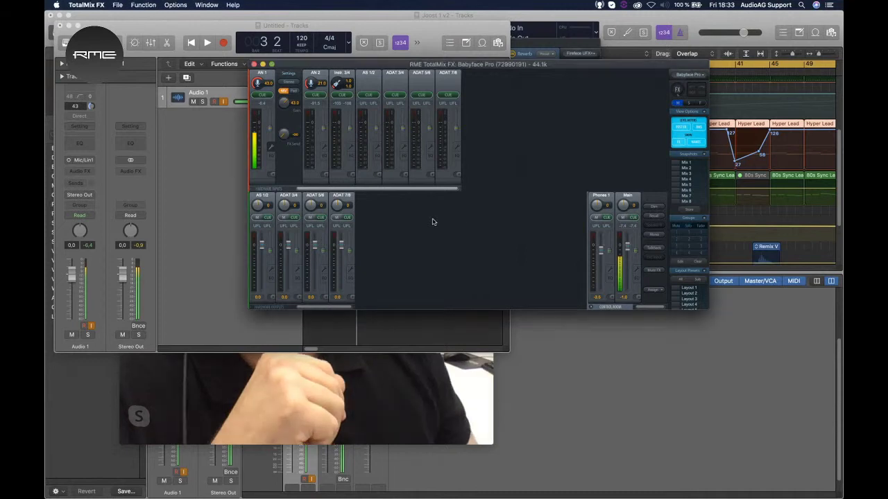
Step: Change the basic operational mode to Full Mode and confirm the change
left_click(174, 5)
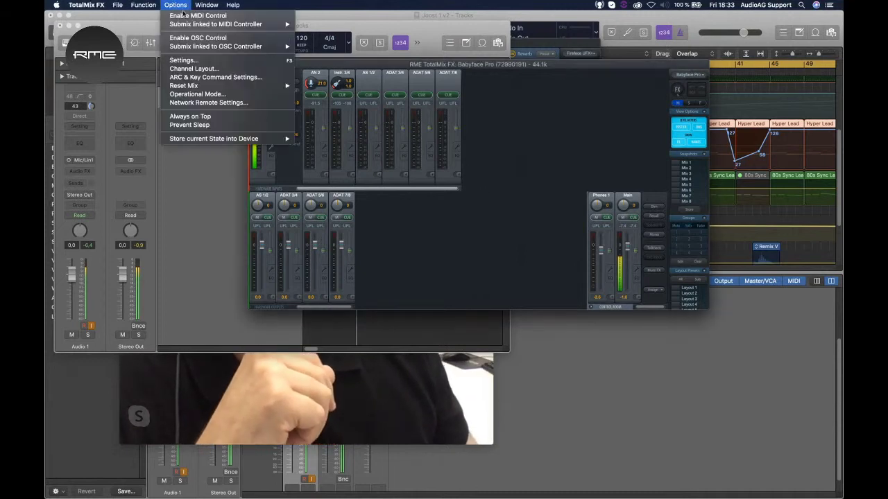
left_click(224, 95)
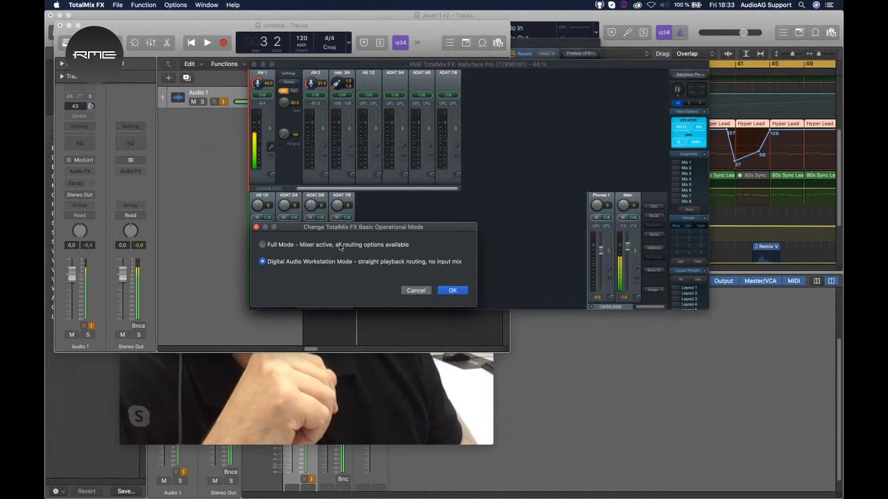
left_click(451, 291)
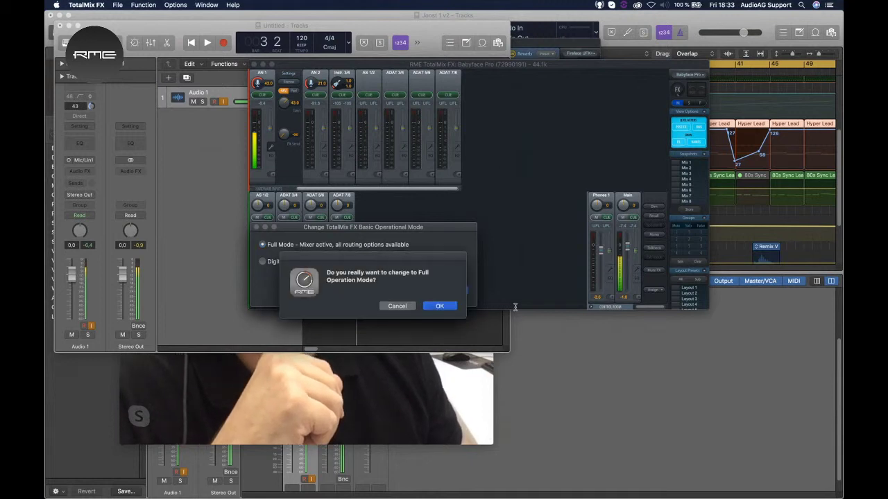
left_click(449, 306)
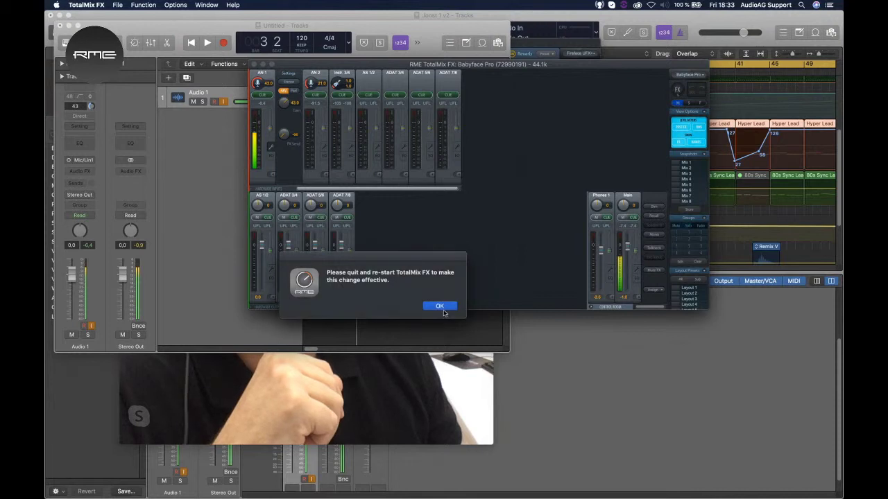
left_click(439, 307)
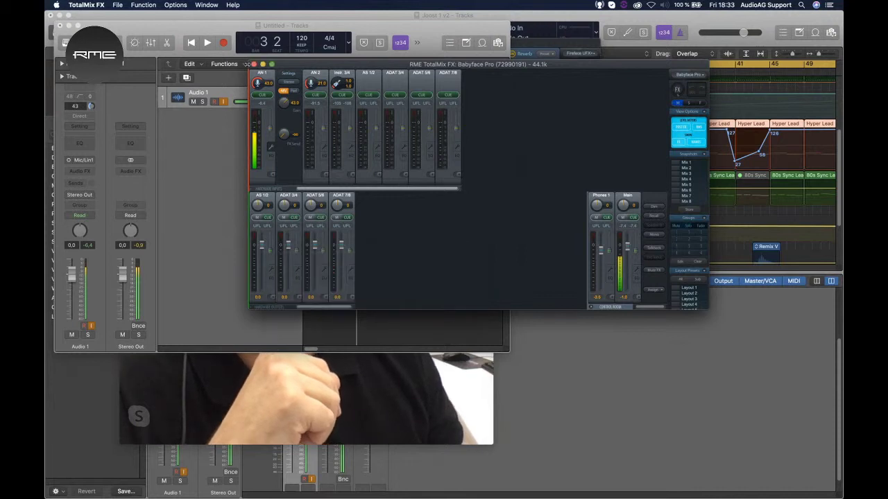
Step: Restart TotalMix FX by quitting it and opening Totalmix from the Applications folder
left_click_drag(314, 67, 312, 68)
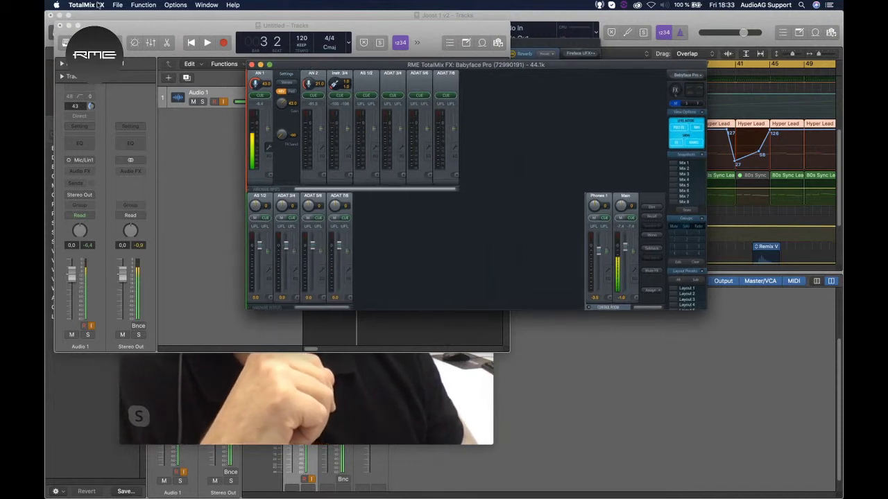
left_click(100, 5)
left_click(131, 88)
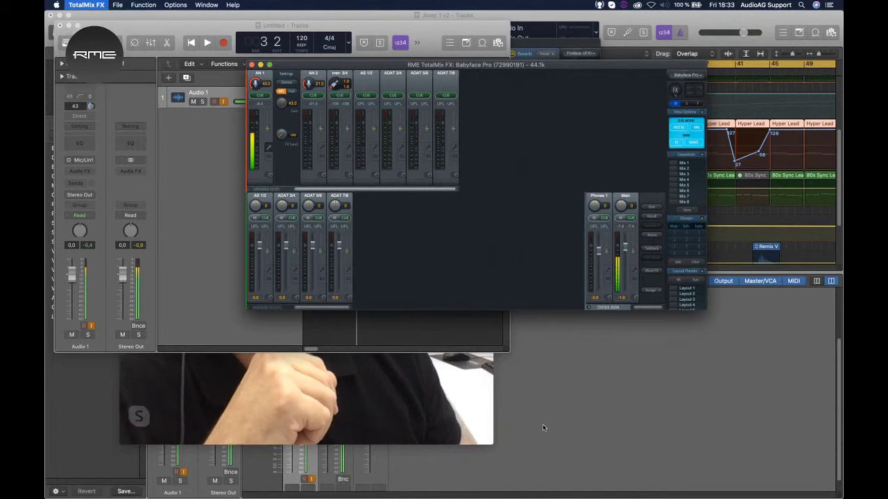
mouse_move(613, 484)
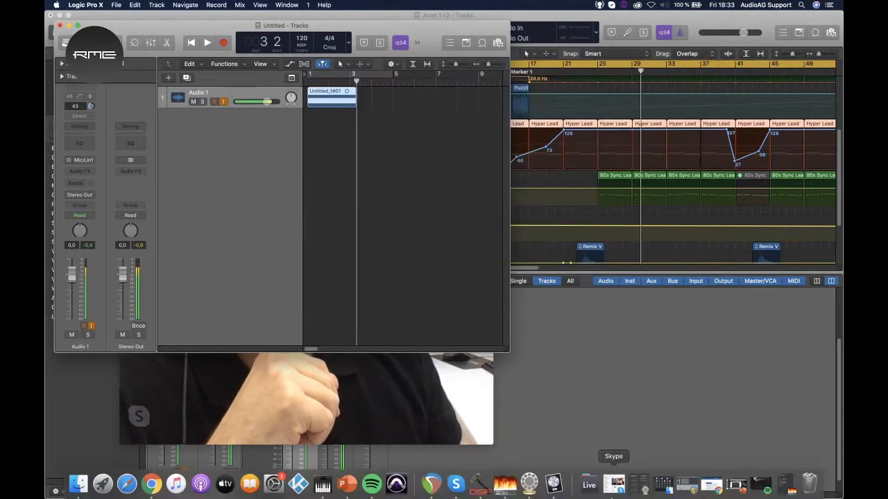
left_click(589, 486)
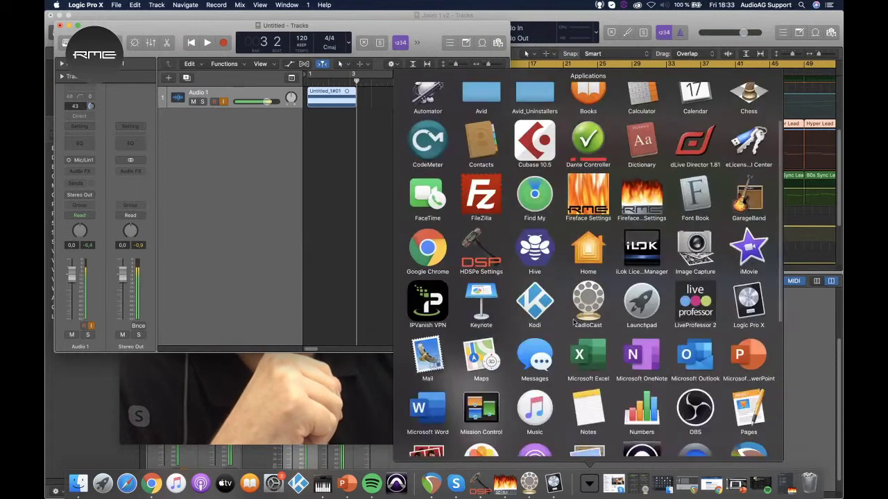
scroll(572, 321, "down", 5)
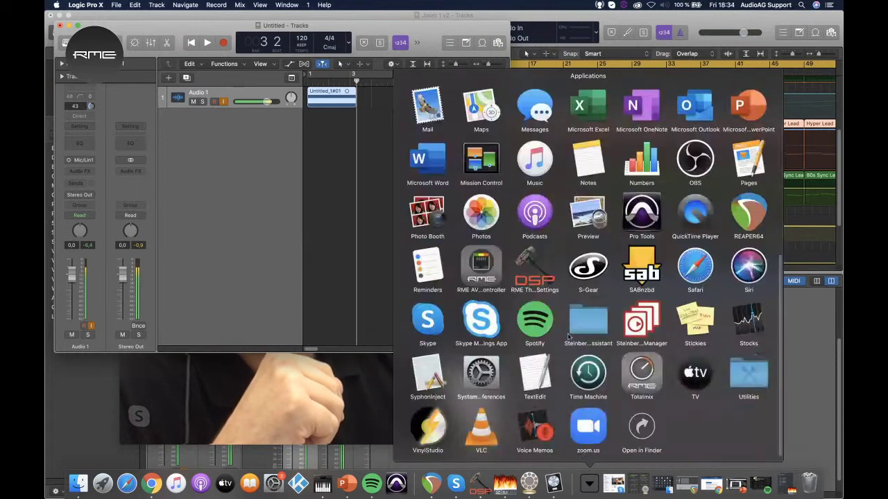
left_click(653, 378)
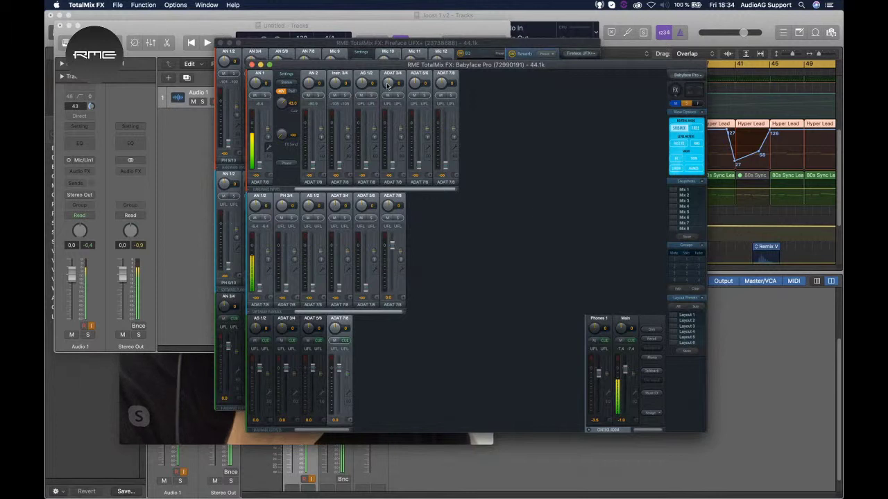
Step: Bring the Fireface UFX+ mixer window forward, check its device selector, and move and widen the window
left_click(382, 52)
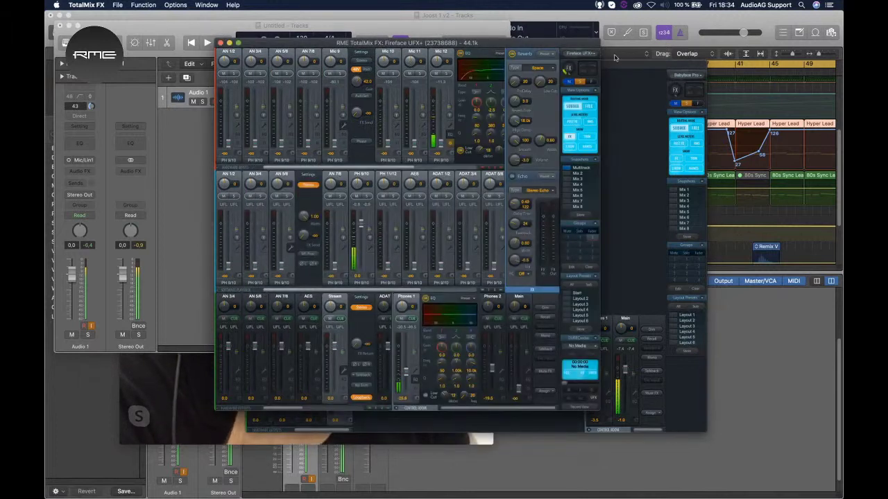
left_click(584, 55)
left_click(591, 54)
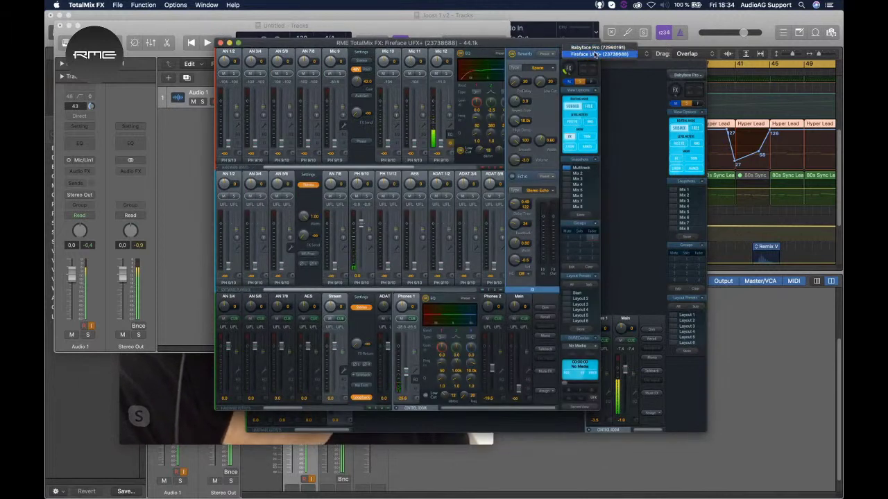
left_click_drag(520, 43, 439, 41)
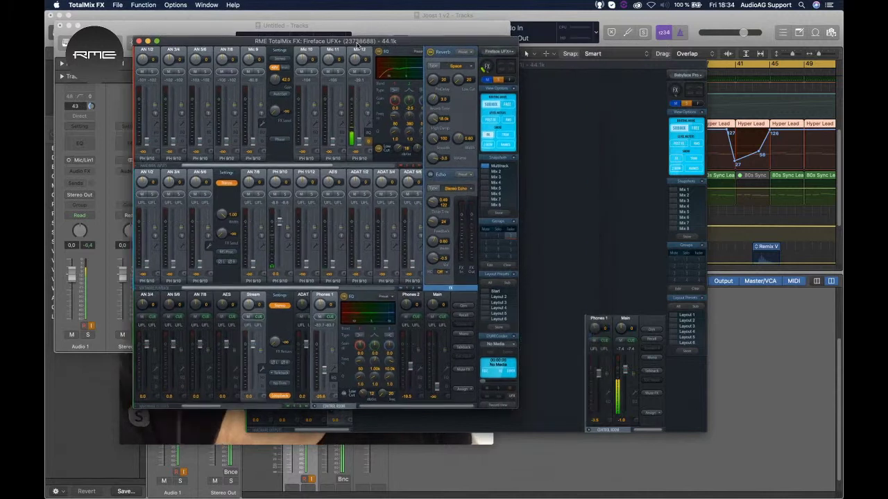
left_click_drag(519, 239, 561, 238)
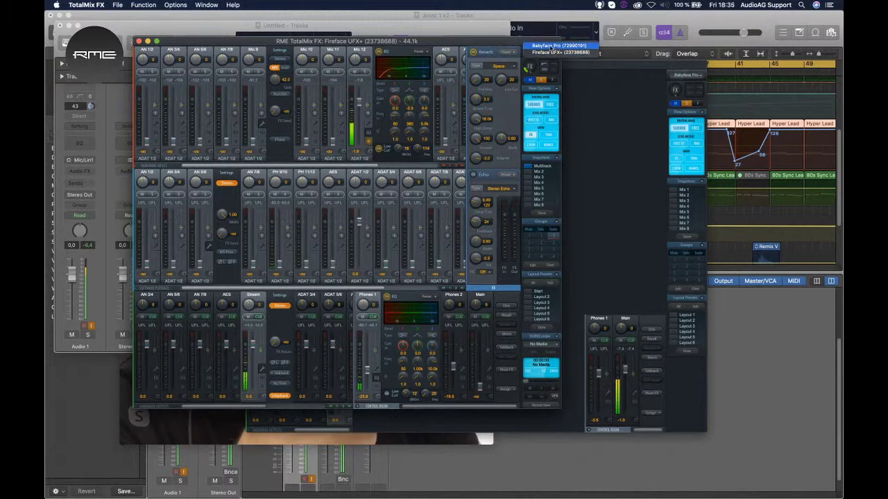
Step: Switch the Fireface UFX+ mixer window to the Babyface Pro and close that extra window
left_click(550, 45)
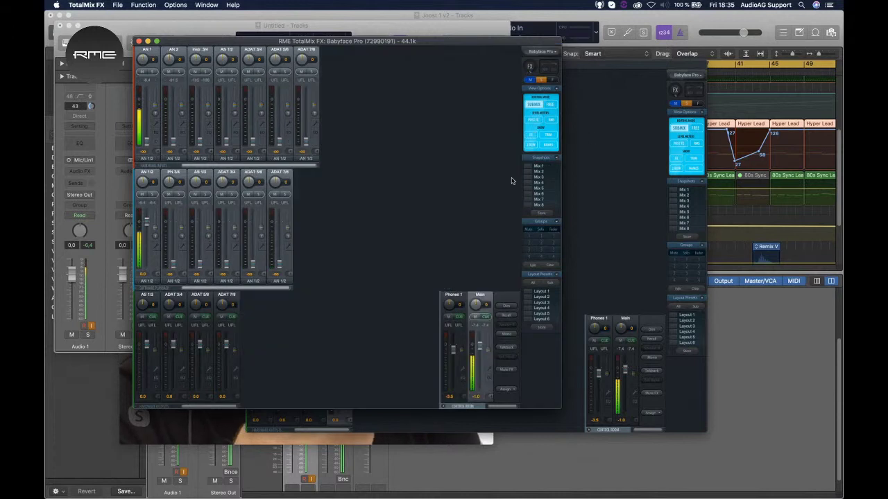
left_click(485, 42)
left_click(139, 42)
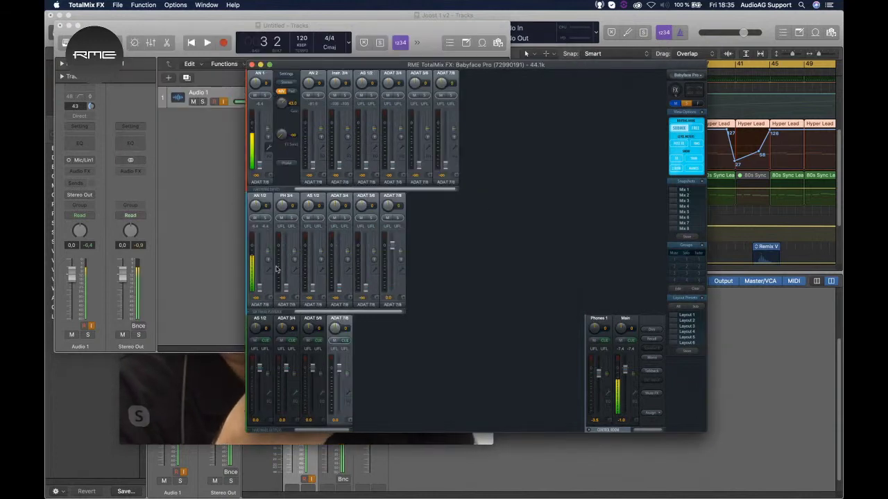
Step: Switch to Logic Pro X, turn off input monitoring for the Audio 1 track, and return to TotalMix FX
left_click(202, 229)
left_click(223, 101)
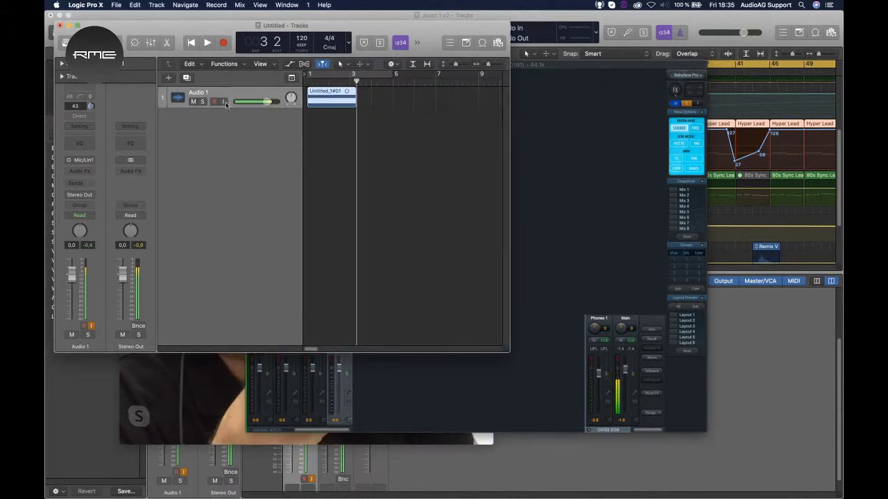
left_click(566, 189)
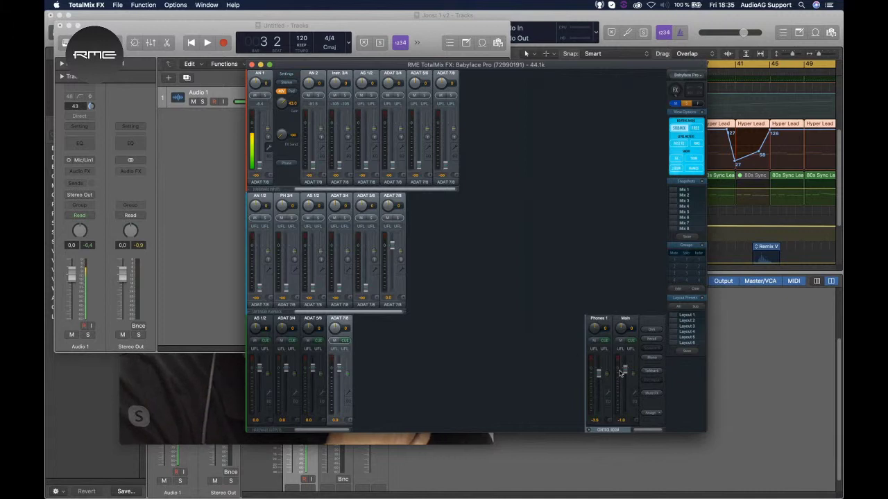
Step: Lower the Main output fader to about -4.7 dB and assign Main Out to PH 3/4
left_click_drag(625, 371, 627, 378)
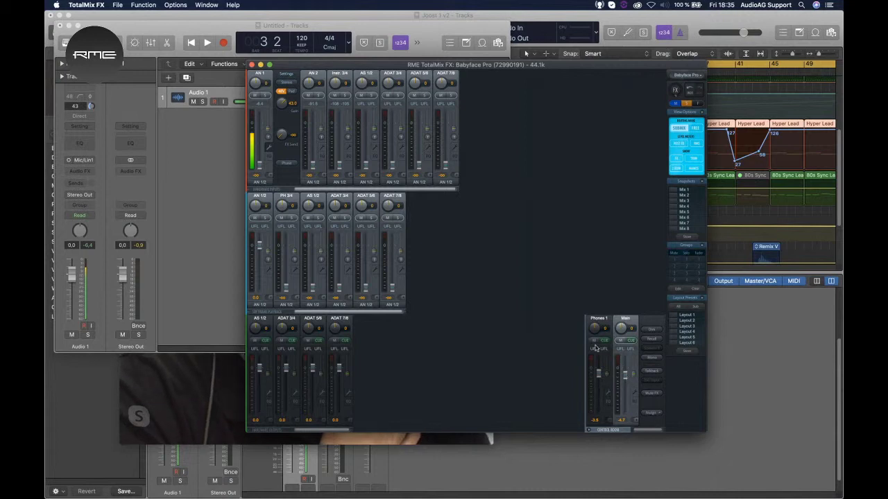
left_click(653, 415)
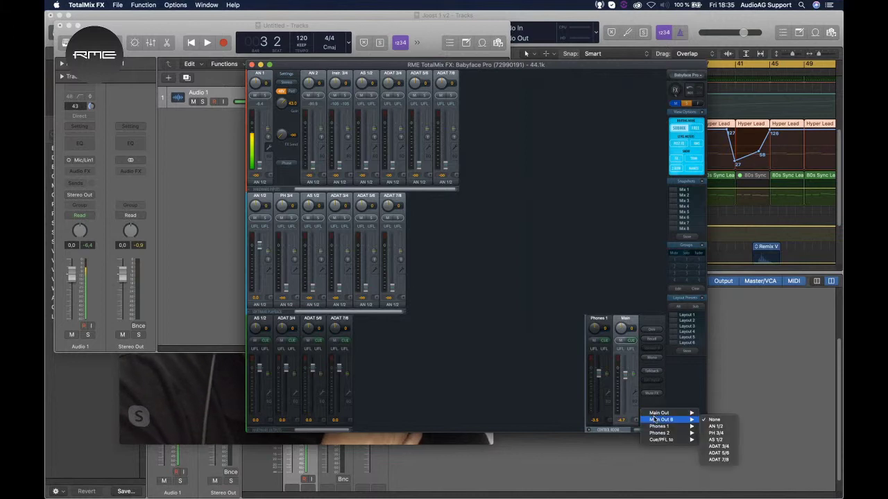
mouse_move(655, 414)
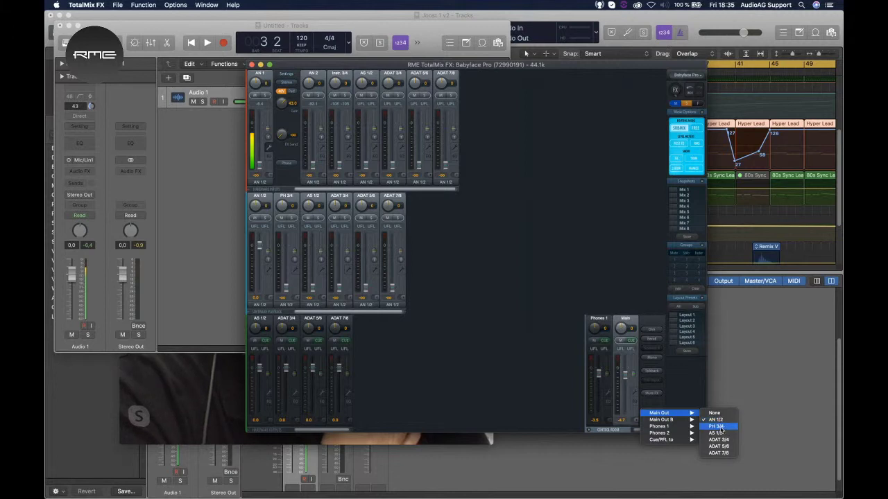
left_click(718, 427)
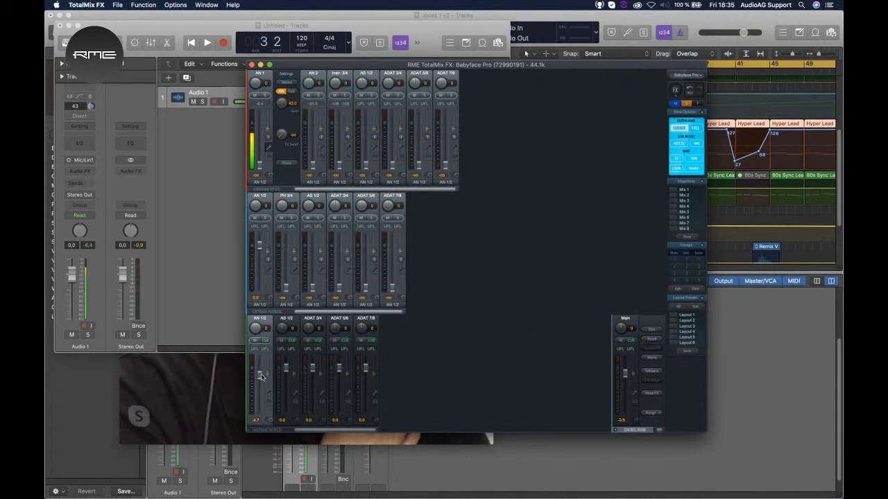
Step: Assign Main Out back to AN 1/2 and Phones 1 to PH 3/4
left_click(660, 414)
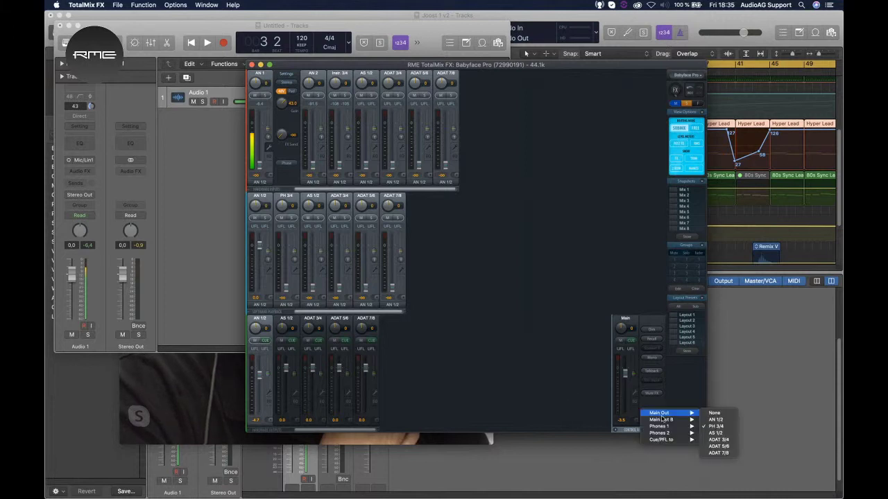
left_click(721, 420)
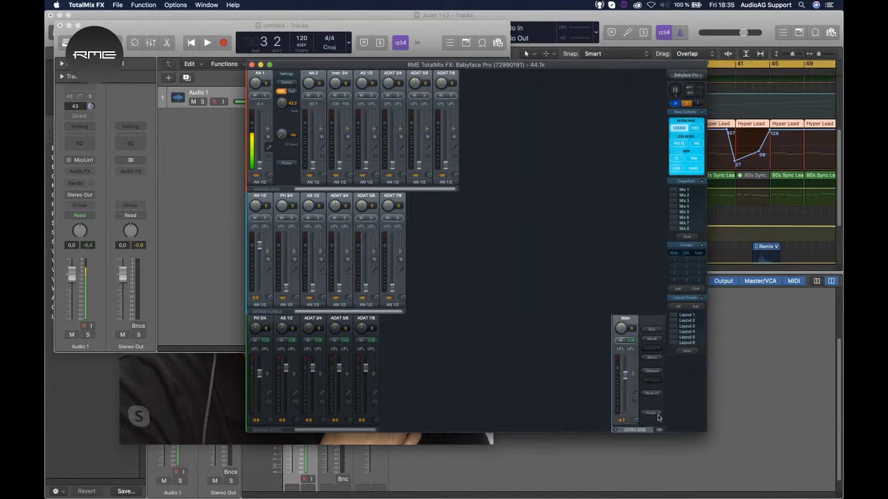
left_click(658, 416)
mouse_move(671, 427)
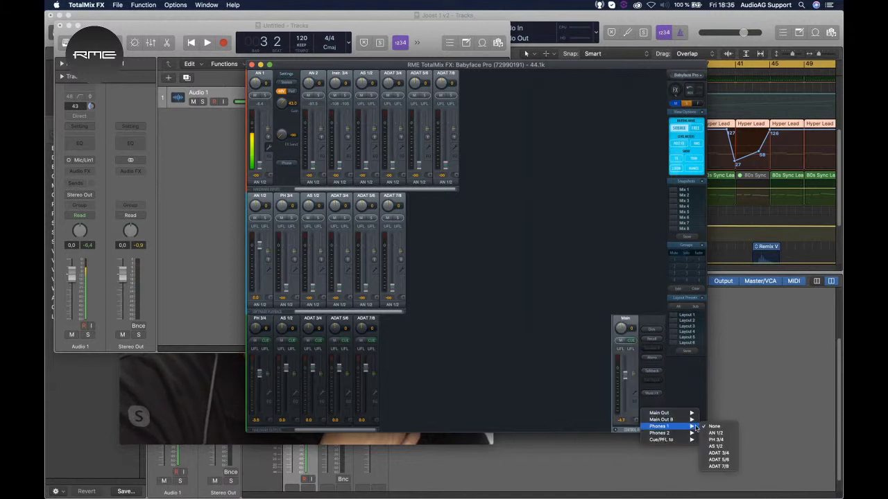
left_click(716, 440)
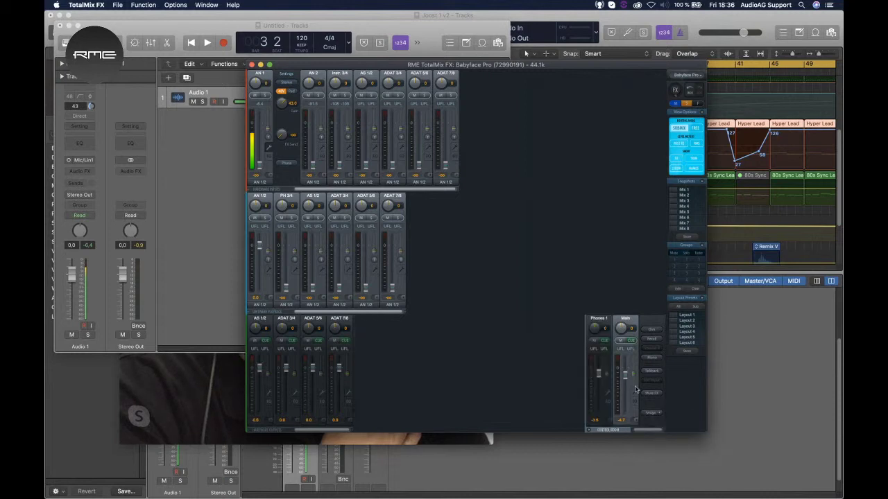
Step: Assign Main Out B to AS 1/2 as a second pair of monitor speakers
left_click(654, 414)
mouse_move(656, 416)
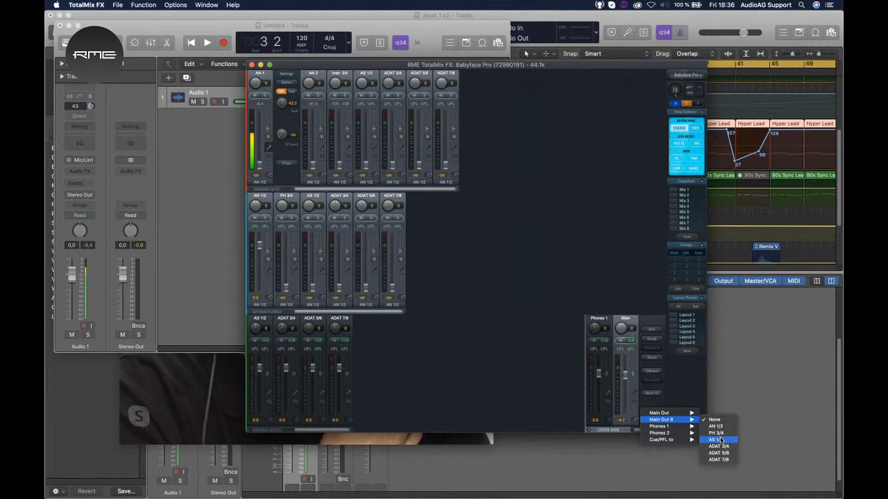
left_click(721, 440)
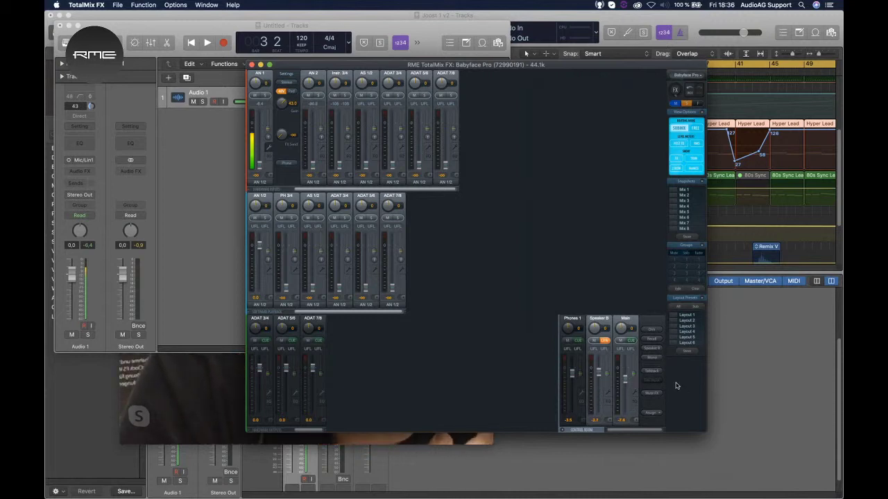
Step: Raise the AN 1 input in the Main submix to about -0.4 dB and toggle Speaker B, leaving it on
left_click(651, 348)
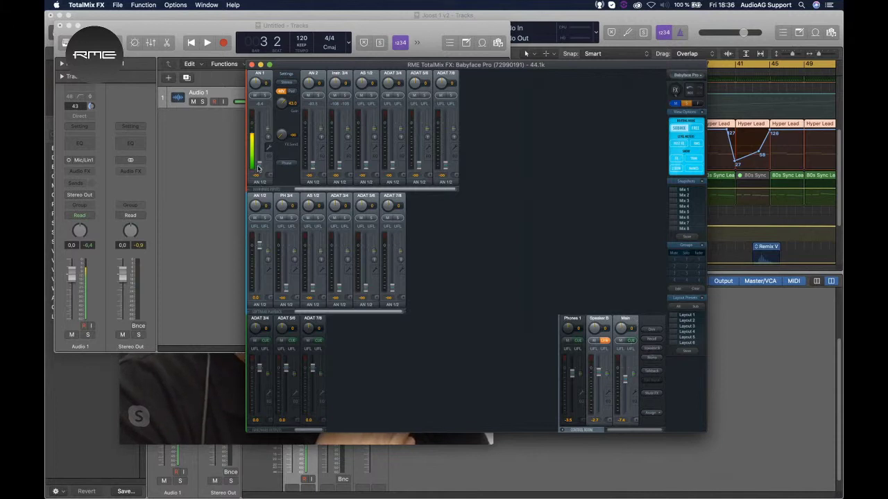
left_click_drag(258, 168, 258, 141)
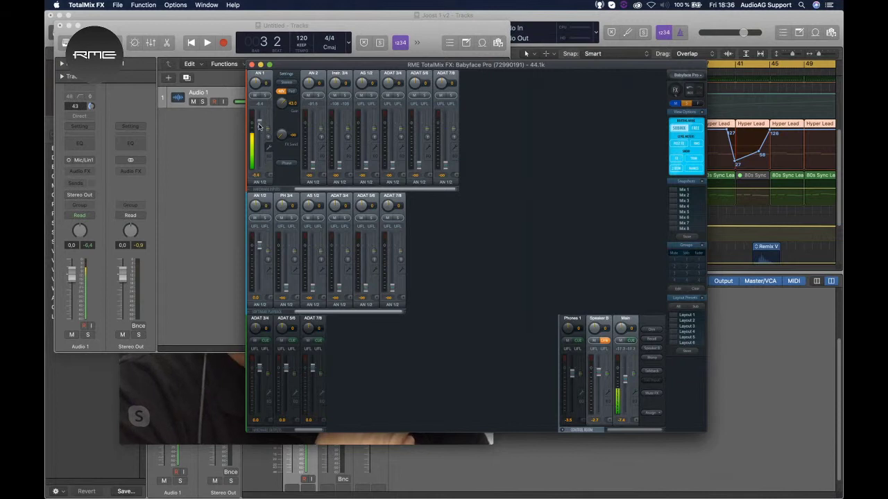
left_click(653, 349)
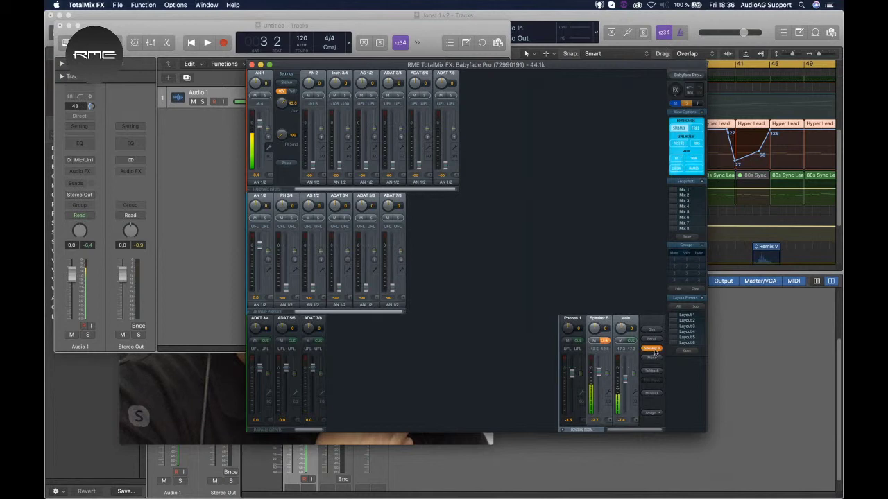
left_click(654, 350)
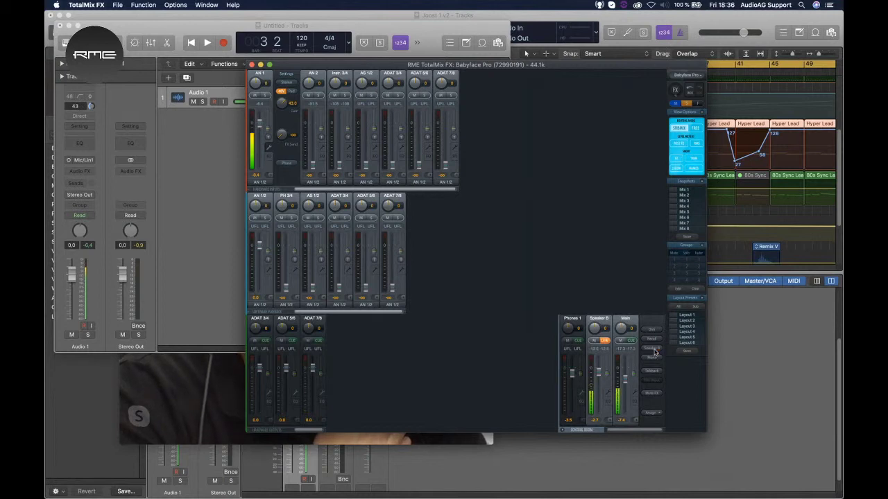
left_click(653, 349)
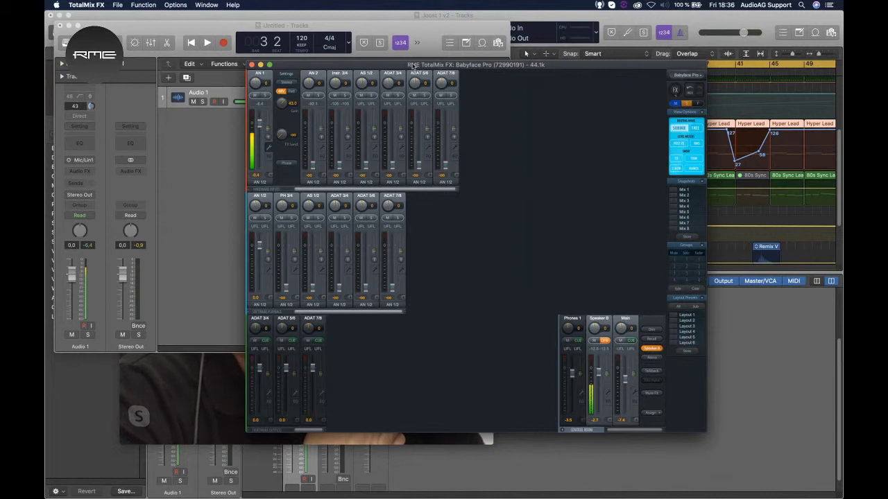
left_click_drag(413, 66, 425, 62)
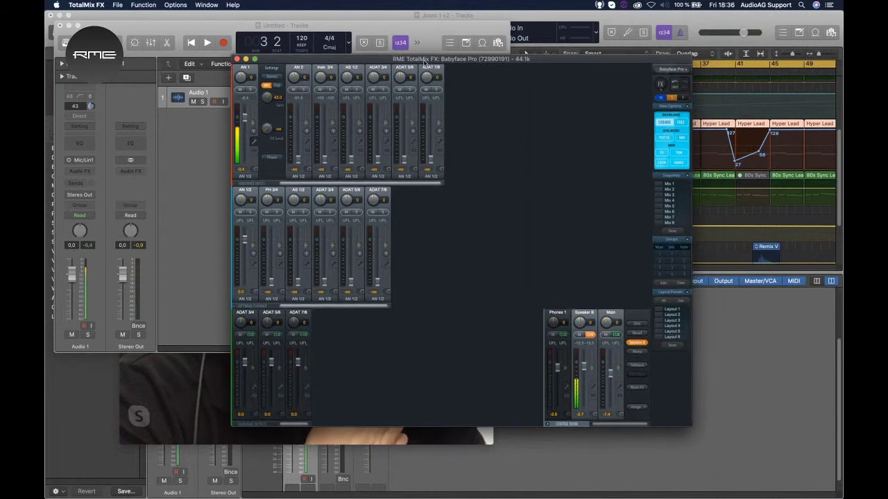
Step: Assign Speaker B Select to remote control key A in the ARC and Key Command Settings
left_click(175, 5)
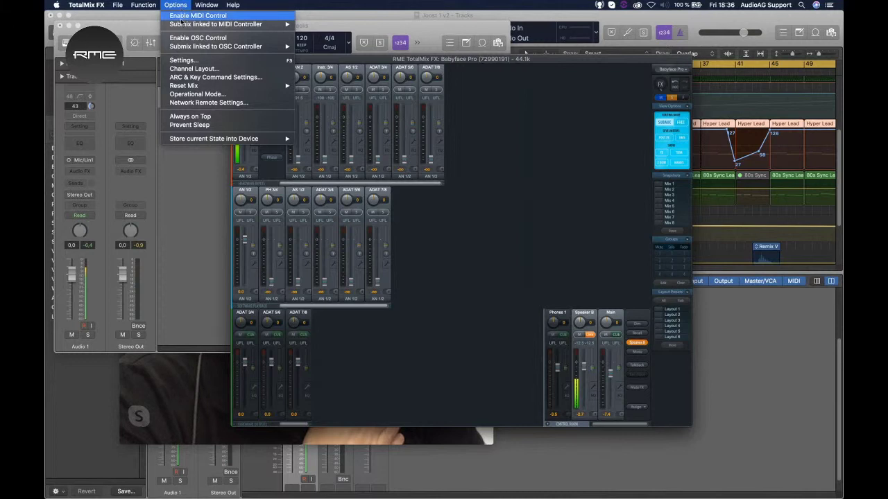
left_click(206, 78)
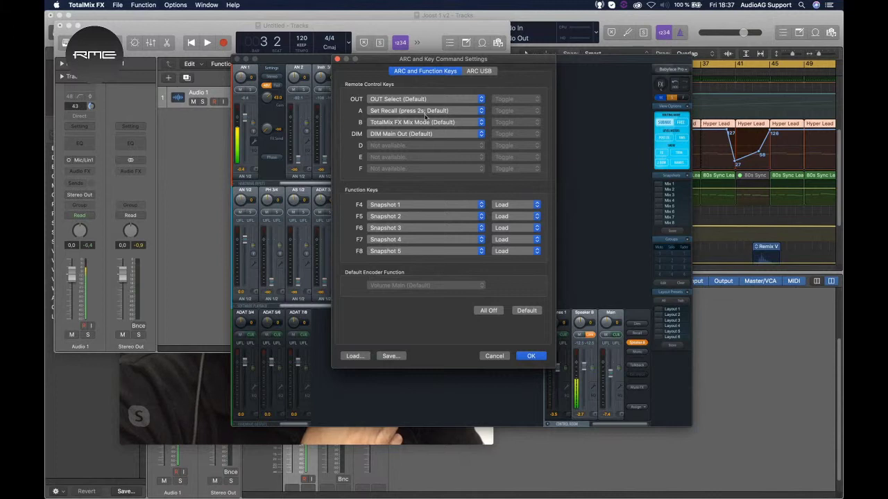
left_click(482, 113)
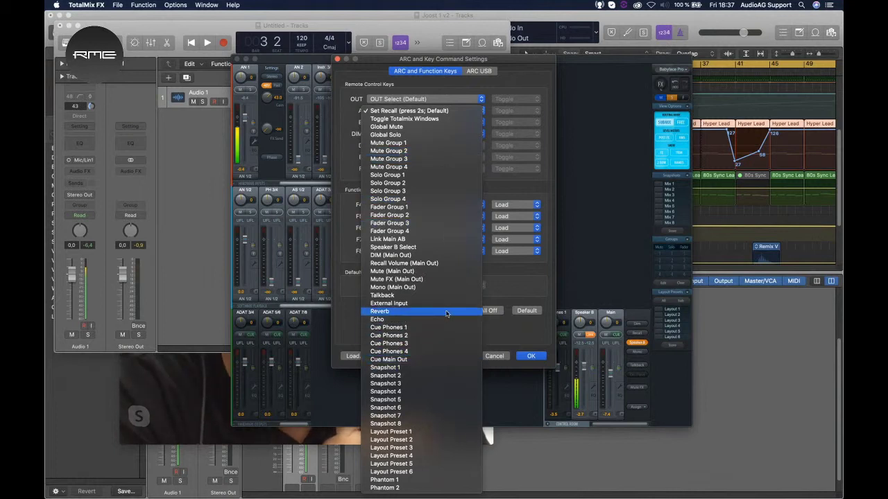
left_click(432, 249)
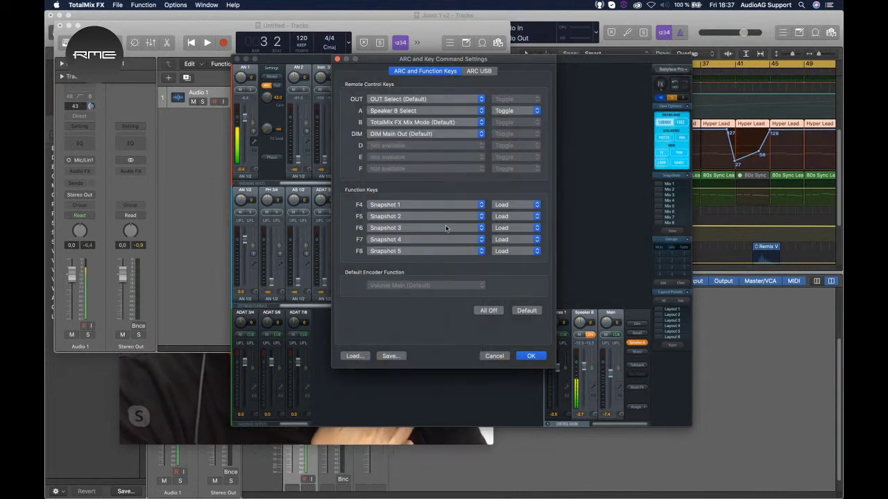
left_click(530, 357)
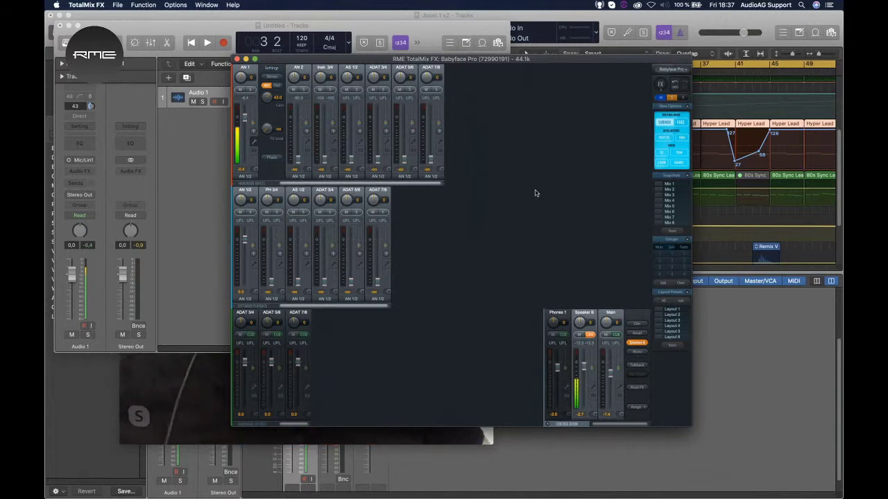
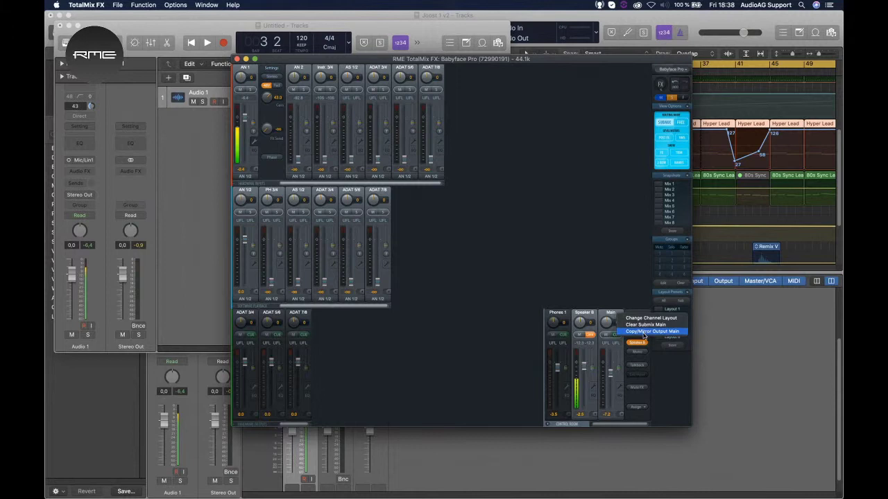
Step: Copy the Main output and adjust AN 1 separately in the Phones 1 and ADAT 7/8 submixes
left_click(644, 332)
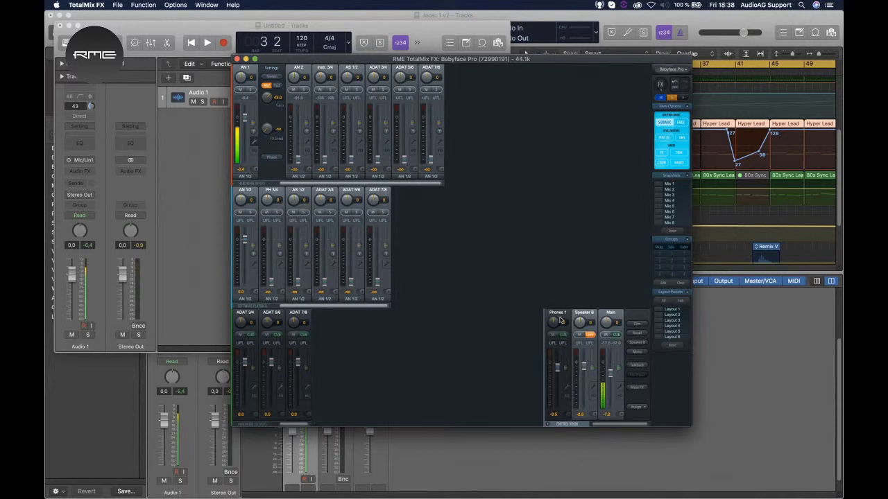
left_click(561, 318)
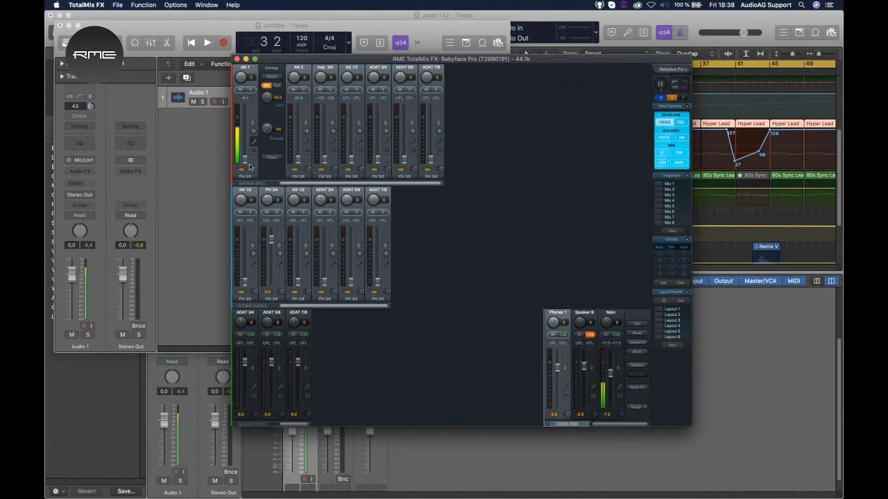
left_click(306, 349)
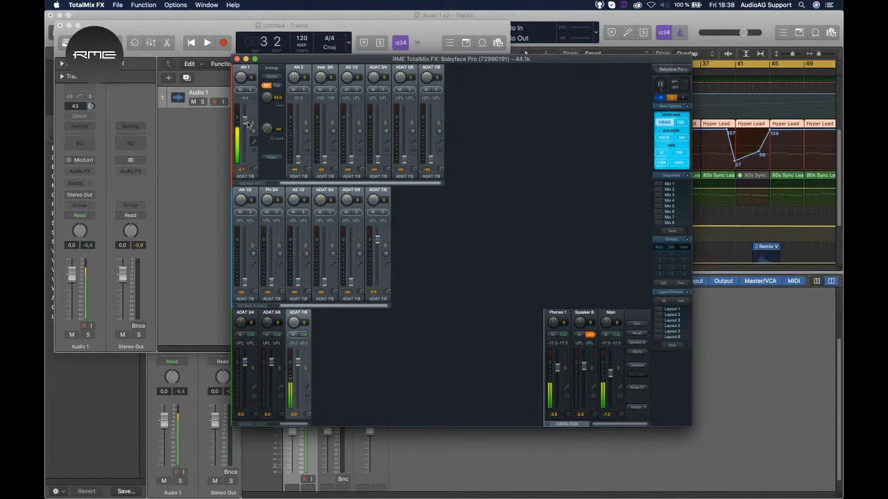
left_click_drag(248, 138, 246, 161)
Step: Copy the Main output and set Phones 1 as a mirror of it
left_click(616, 319)
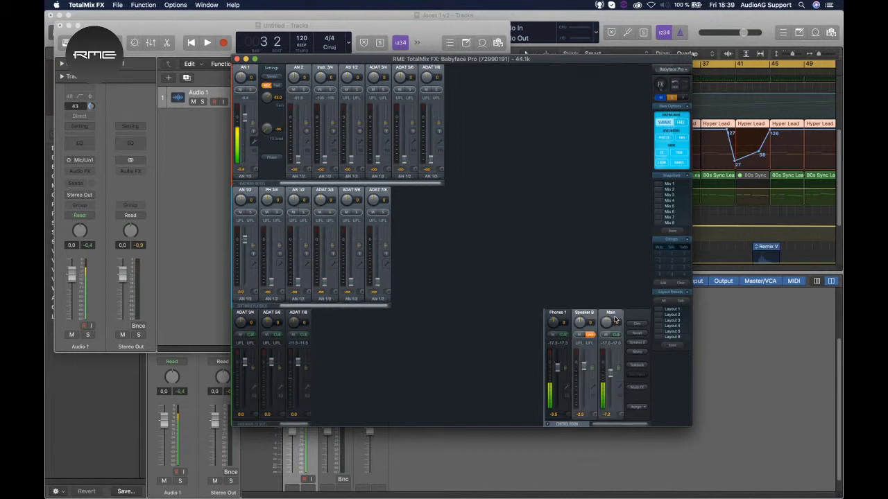
right_click(615, 319)
left_click(645, 334)
right_click(563, 315)
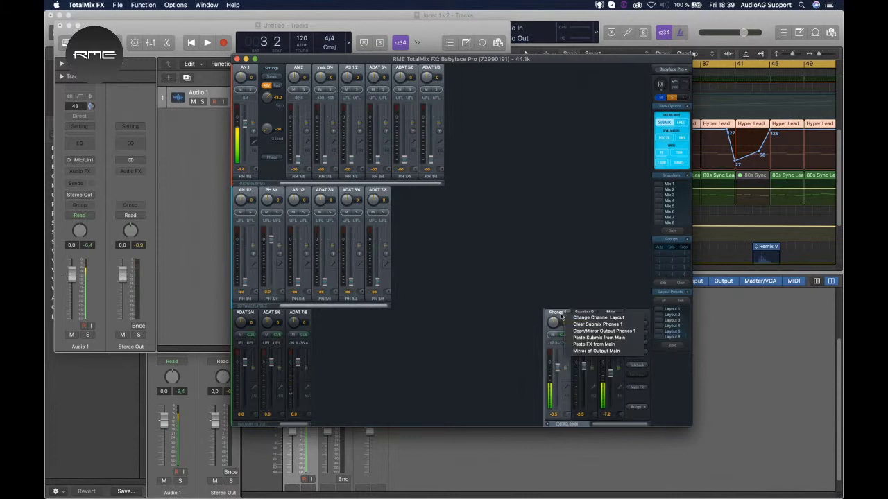
left_click(583, 352)
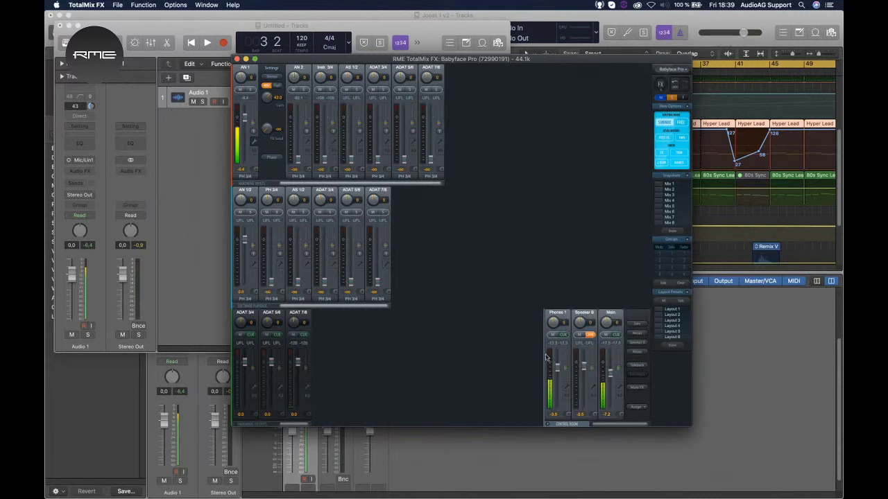
Step: Set the Phones 1 output to -3.0 dB, then pull AN 1 fully down in its mirrored submix and raise it to about -1.3 dB
left_click(610, 314)
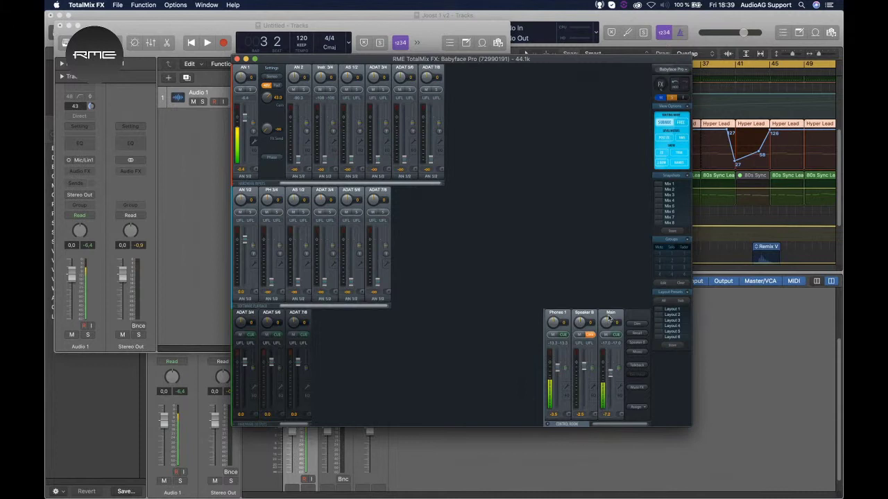
left_click(559, 315)
left_click_drag(559, 376, 556, 372)
left_click_drag(244, 122, 244, 170)
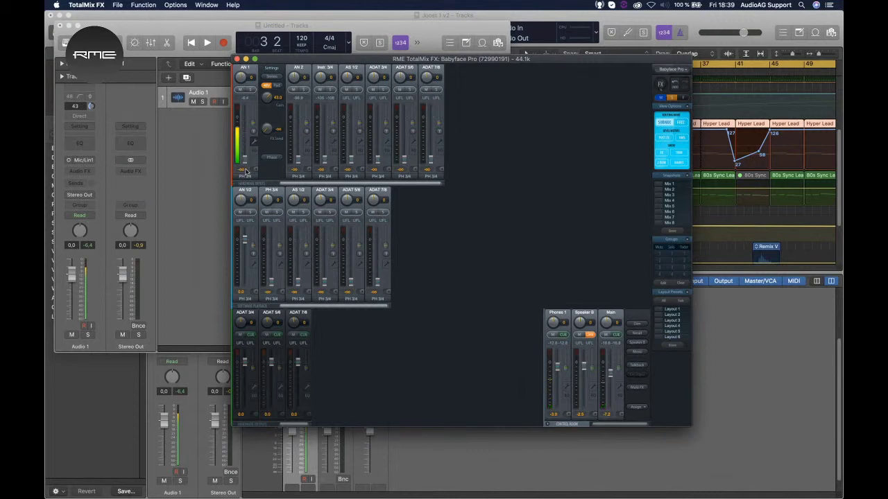
left_click_drag(245, 171, 245, 124)
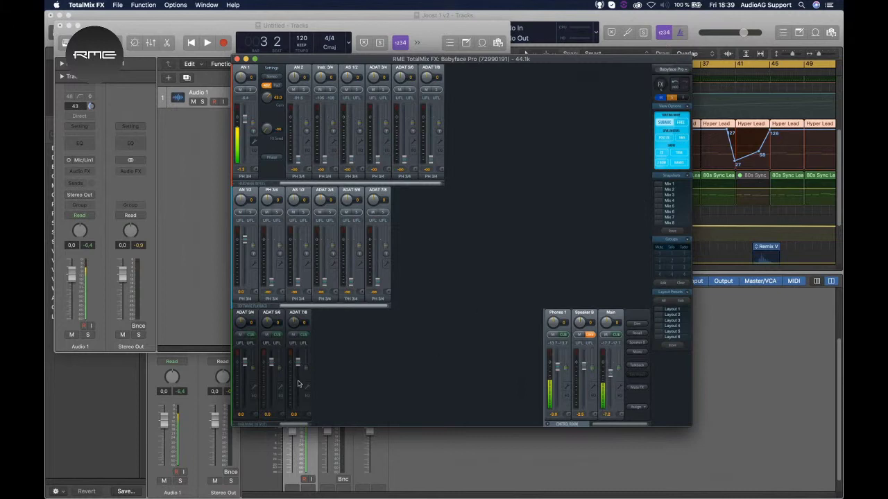
Step: In the ADAT 5/6 submix, raise the AS 1/2 playback, the AS 1/2 input and the AN 1/2 playback
left_click(275, 317)
left_click_drag(296, 287, 299, 243)
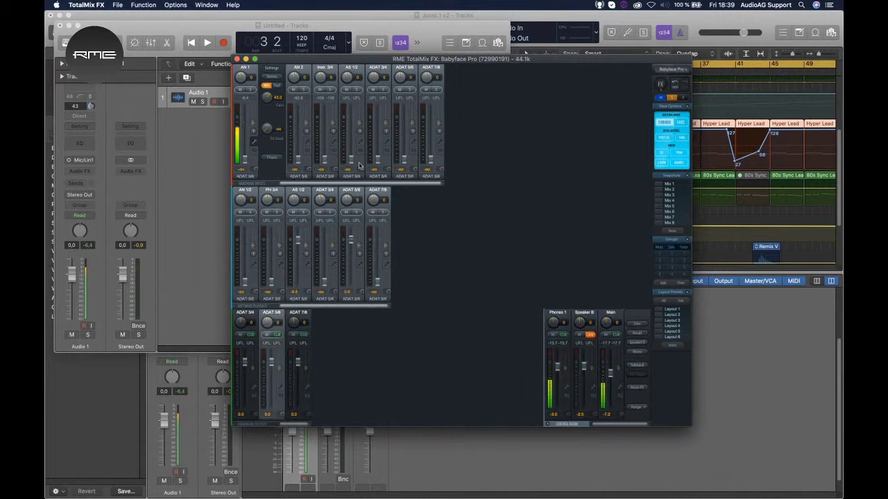
left_click_drag(351, 162, 352, 124)
left_click_drag(249, 285, 242, 263)
Step: In the ADAT 3/4 submix, raise inputs ADAT 3/4 to about -6.1 dB, Instr 3/4 to -3.9 dB and AS 1/2 to -4.4 dB
left_click(253, 317)
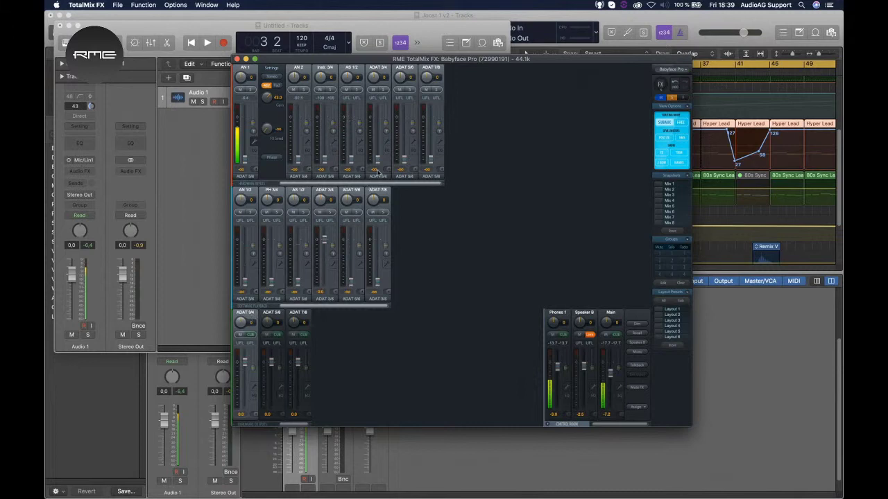
left_click_drag(378, 166, 379, 129)
left_click_drag(326, 163, 327, 125)
left_click_drag(353, 162, 352, 124)
Step: Store the current mix in the first snapshot slot and rename it START
left_click(671, 233)
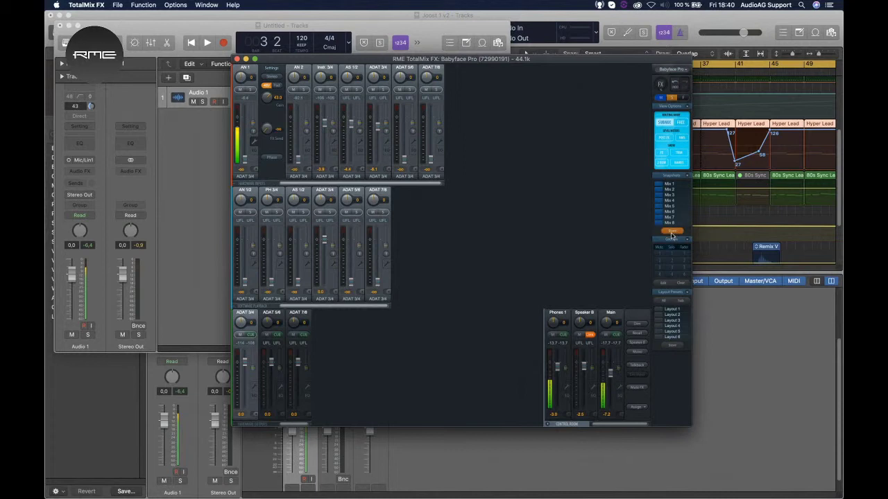
left_click(659, 184)
double_click(670, 186)
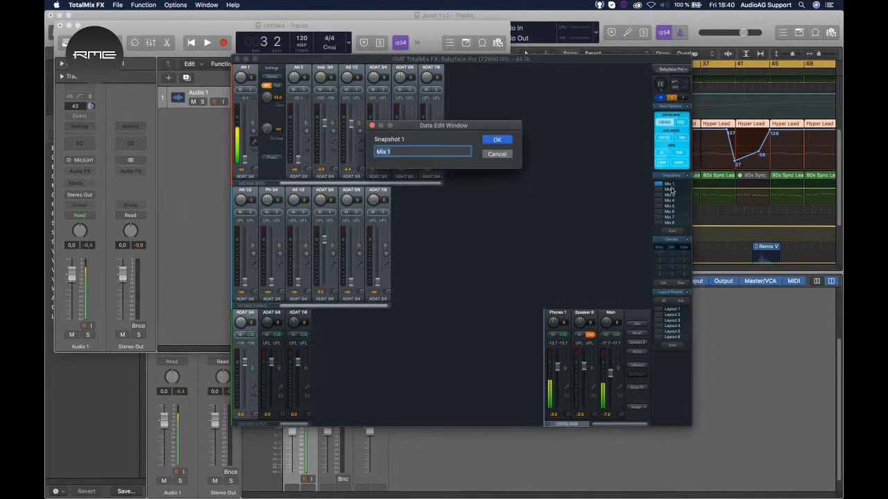
type("START")
key("Return")
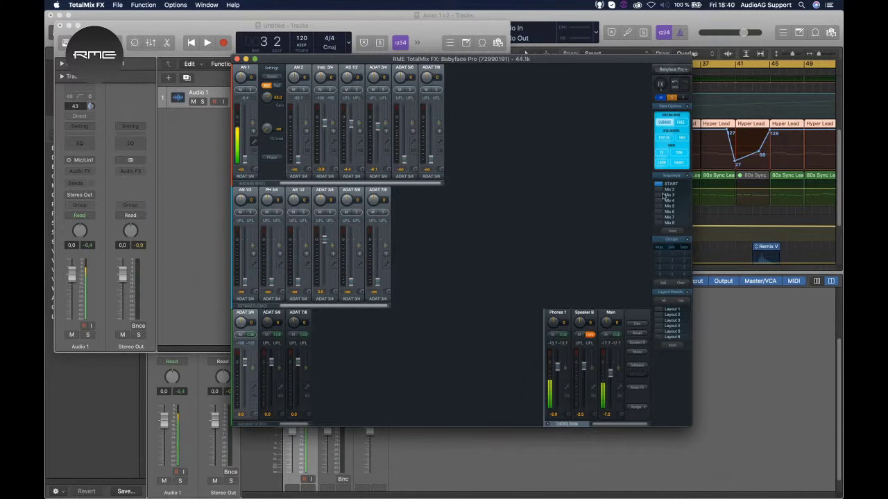
Step: Switch back and forth between the START and Mix 2 snapshots, leaving Mix 2 loaded
left_click(662, 193)
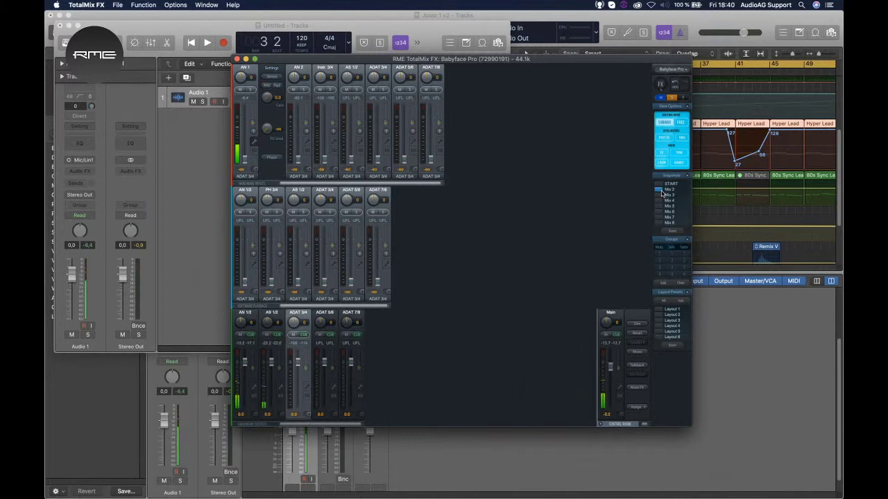
left_click(662, 184)
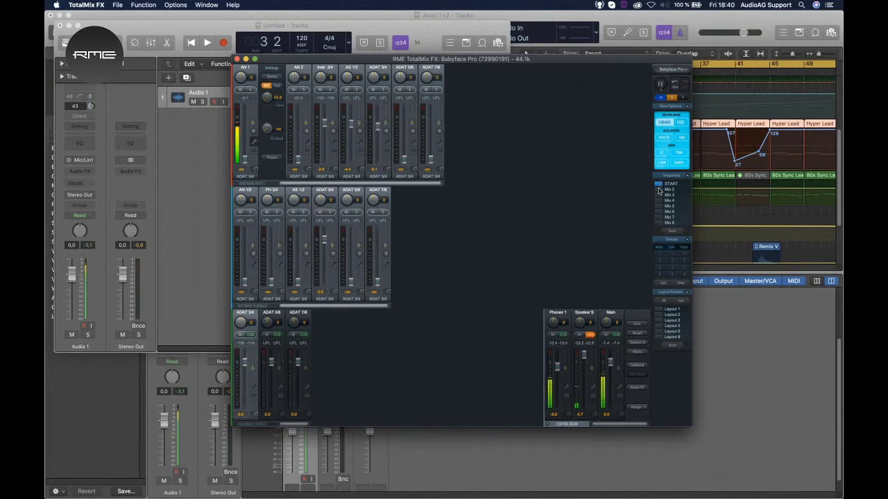
left_click(660, 193)
left_click(660, 185)
left_click(663, 191)
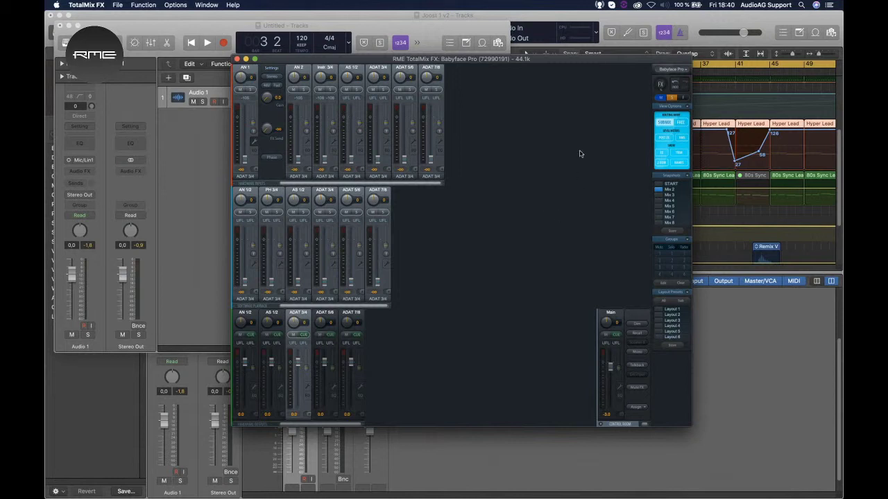
Step: View the workspace save dialog and the Workspace Quick Select list without saving or loading anything
left_click(116, 6)
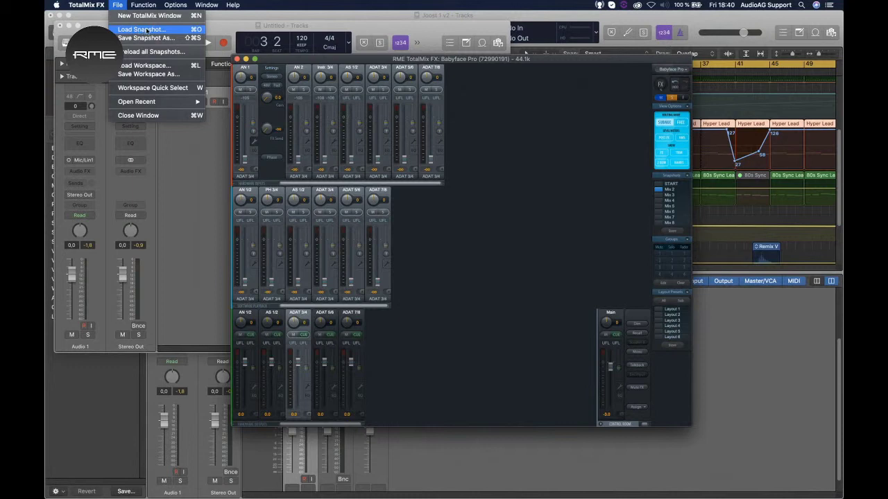
left_click(140, 77)
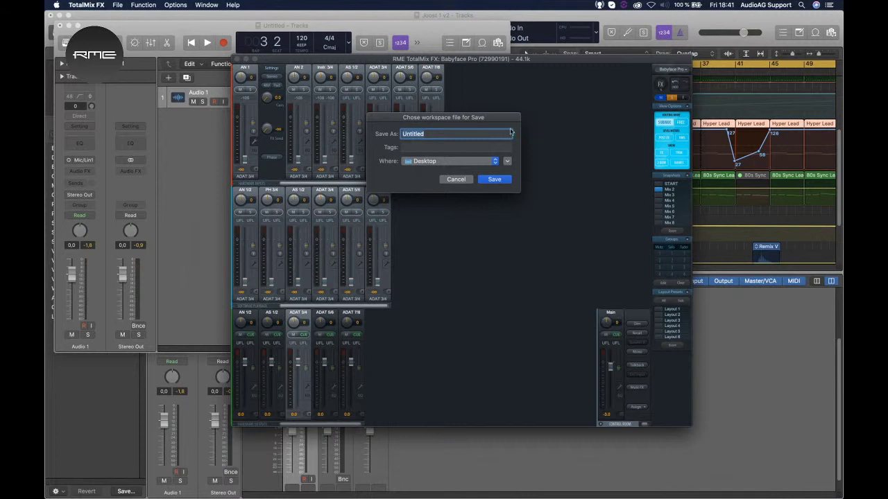
left_click(456, 179)
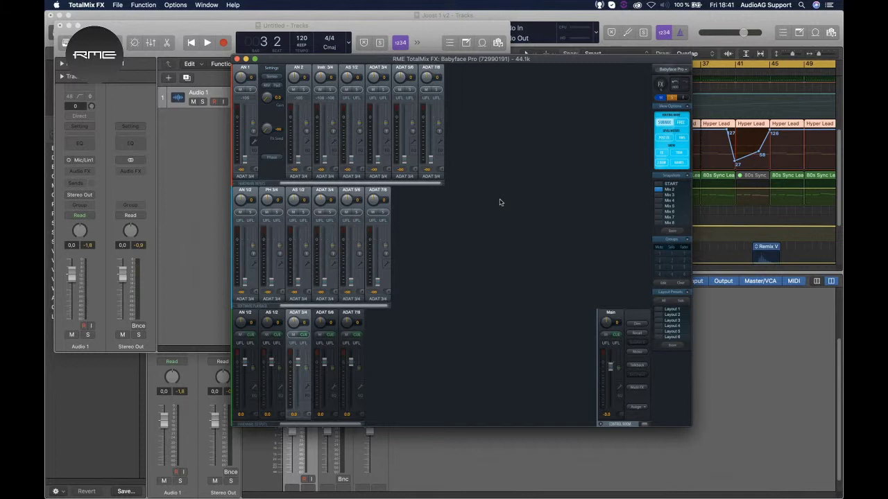
key("w")
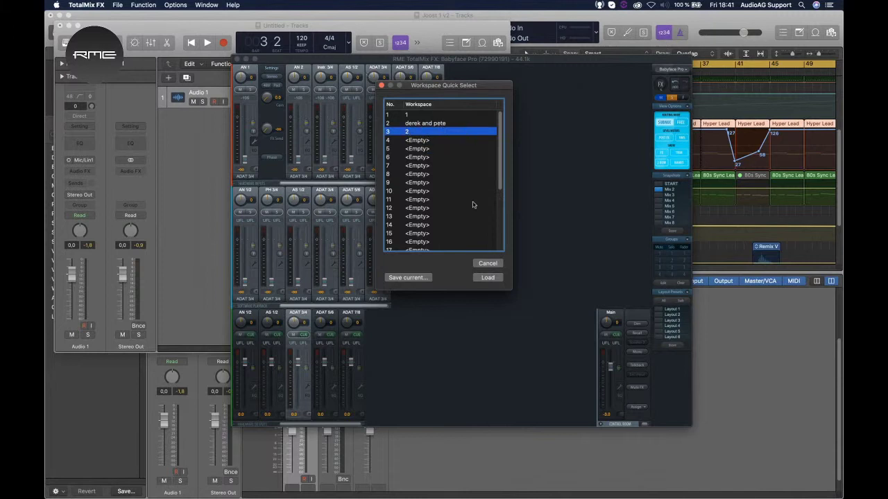
left_click_drag(439, 87, 464, 118)
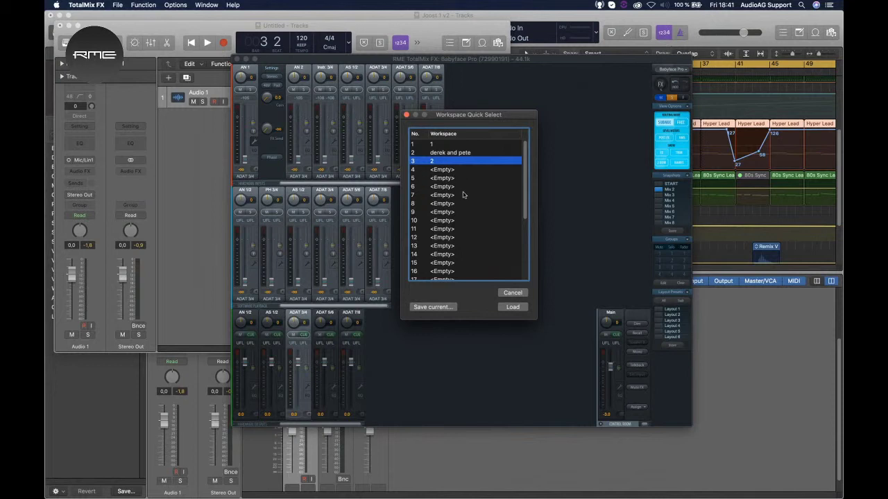
left_click(514, 293)
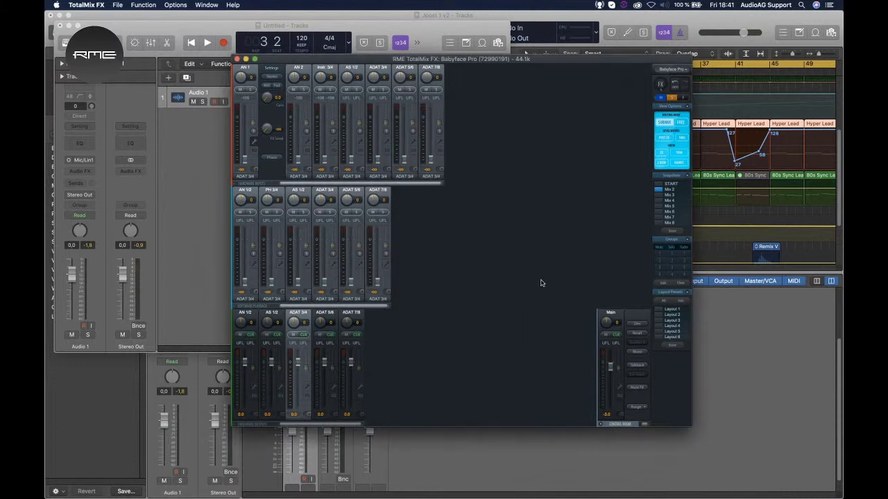
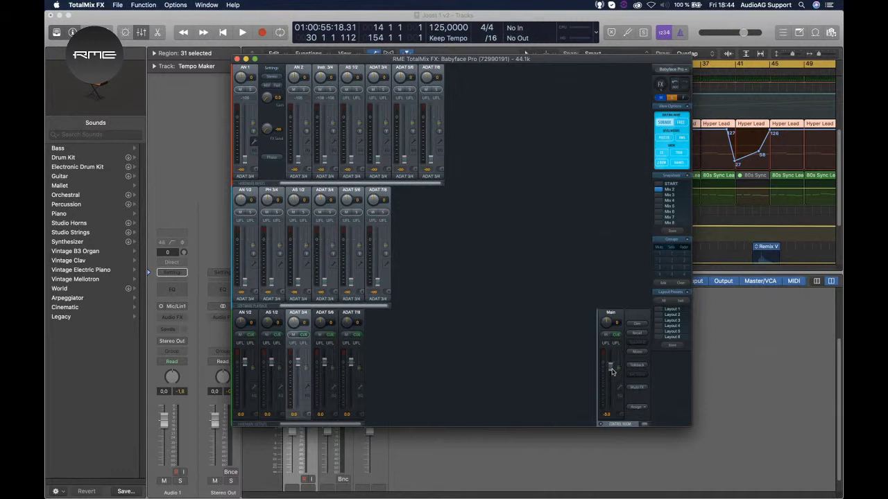
Step: Keep the Babyface Pro mixer, enable 48V on AN 1 with gain 39, and raise AN 1 to about -0.7 dB in the Main submix
left_click(659, 71)
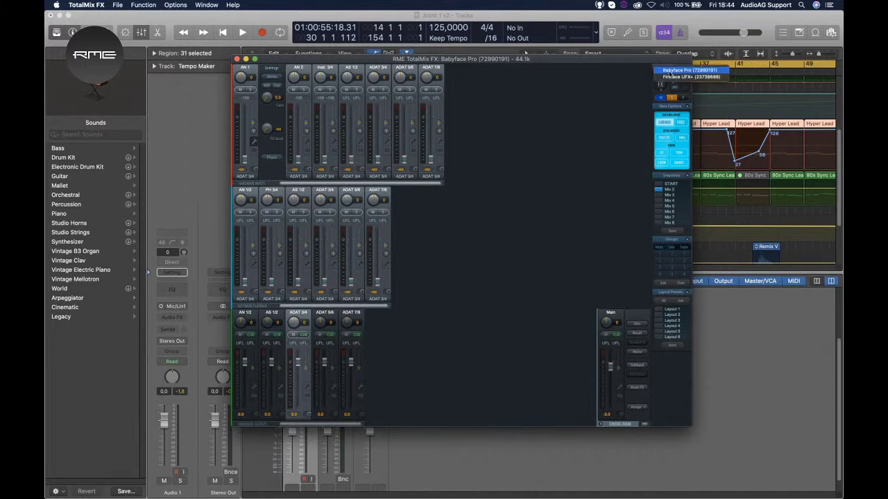
left_click(670, 71)
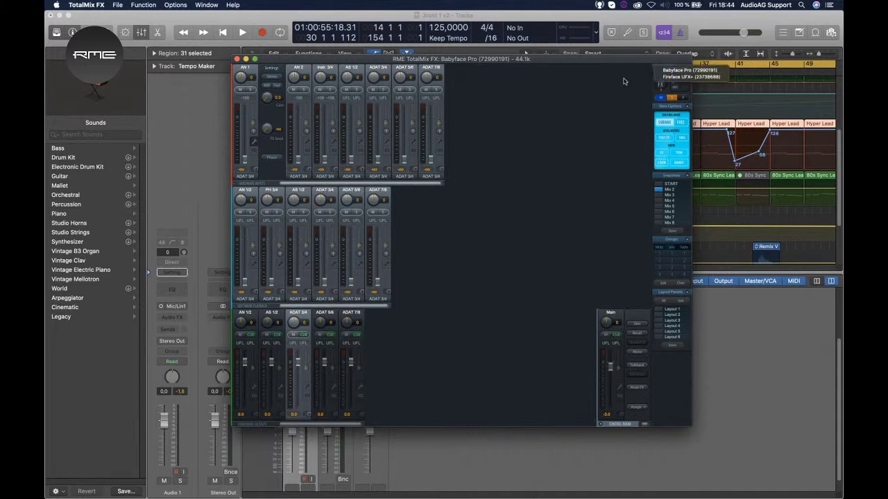
left_click(267, 86)
left_click_drag(245, 161, 246, 130)
left_click(611, 354)
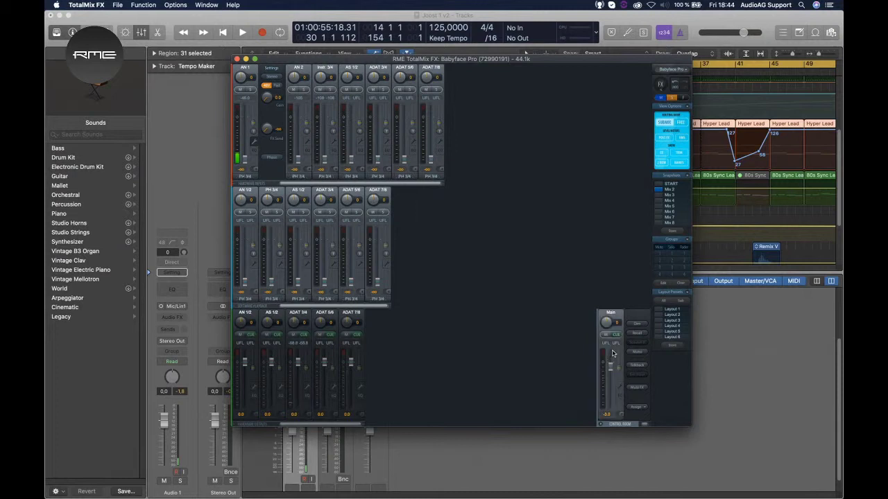
left_click_drag(244, 164, 245, 123)
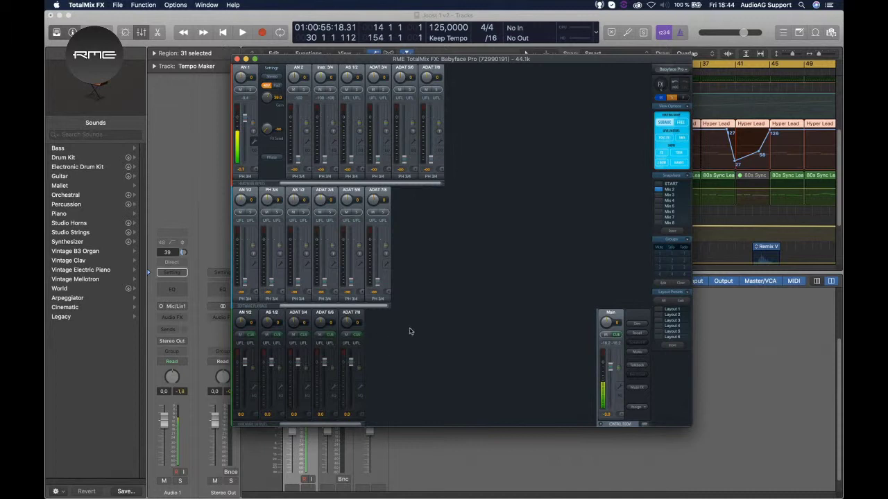
Step: Set the AN 1 fader to 0 dB in the ADAT 7/8, ADAT 5/6 and ADAT 3/4 submixes
left_click(645, 408)
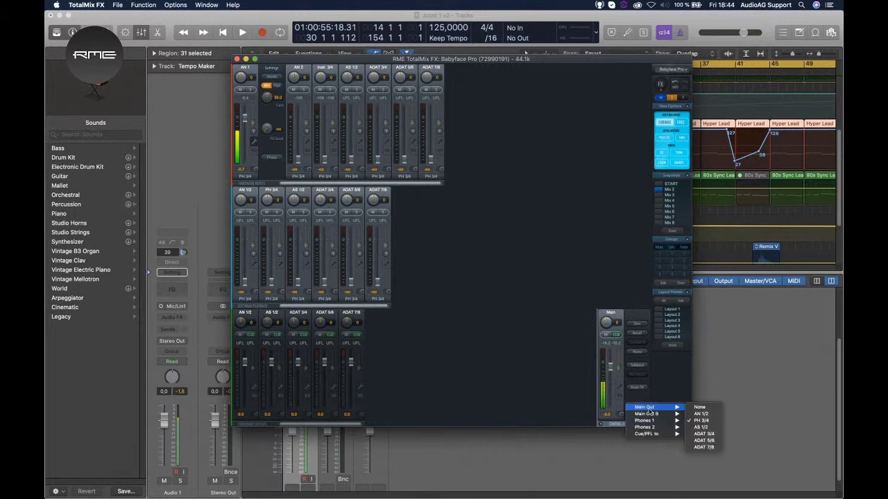
left_click(351, 391)
left_click(351, 391)
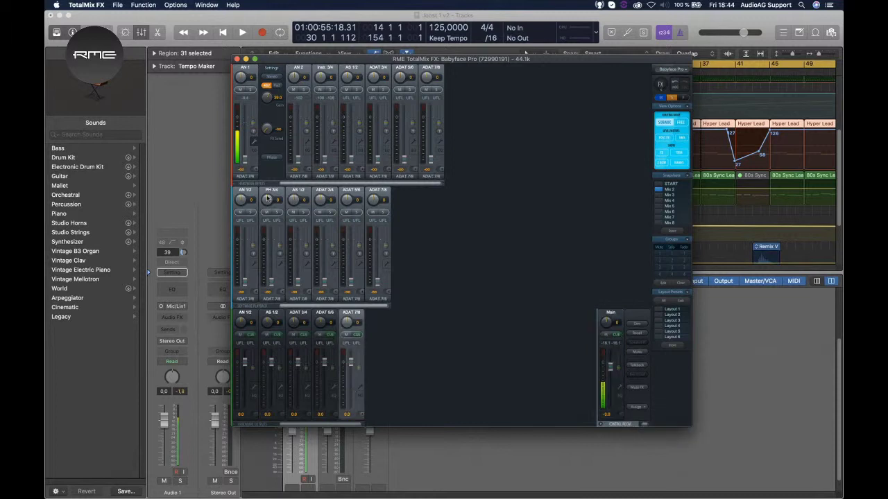
double_click(245, 122)
left_click(326, 319)
scroll(244, 124, "up", 3)
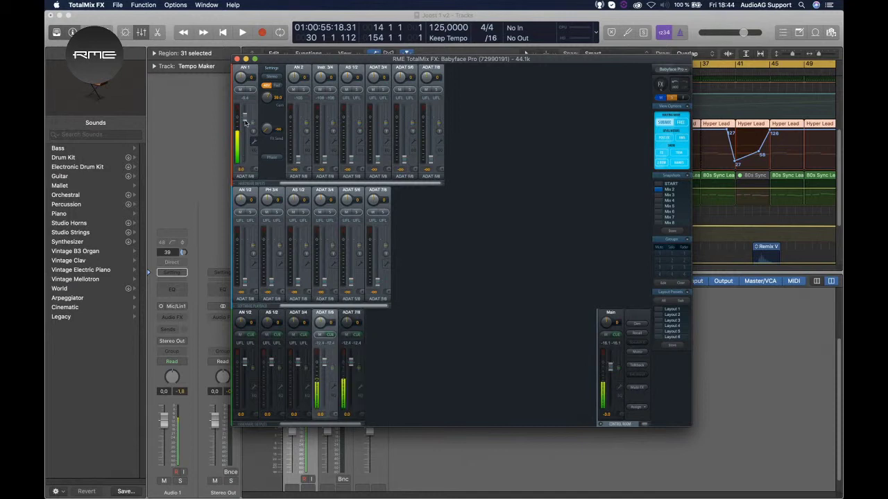
left_click(302, 324)
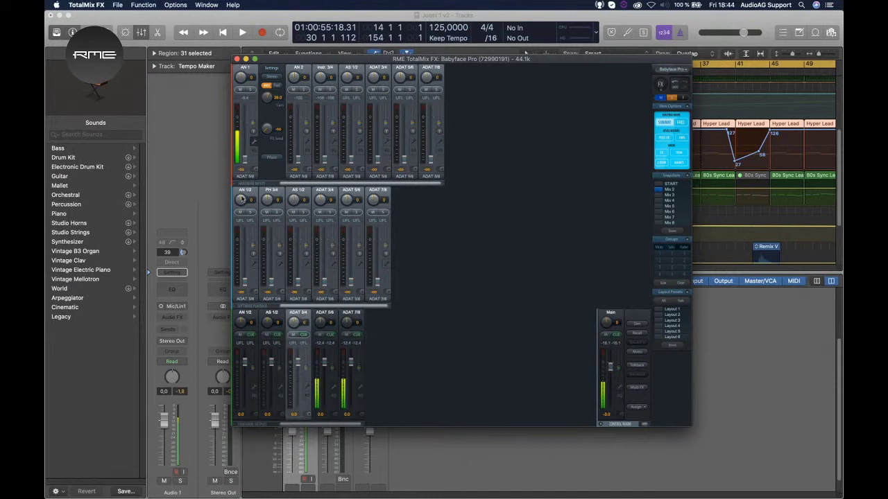
double_click(244, 120)
Step: Create fader group 1 from the Main, ADAT 7/8, ADAT 5/6 and ADAT 3/4 outputs, and lower Main to about -5.6 dB
left_click(663, 285)
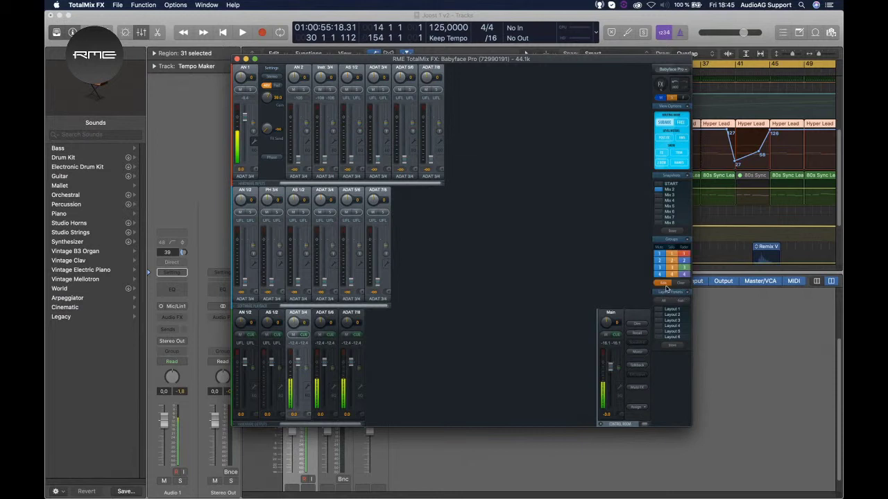
left_click(684, 255)
left_click(664, 285)
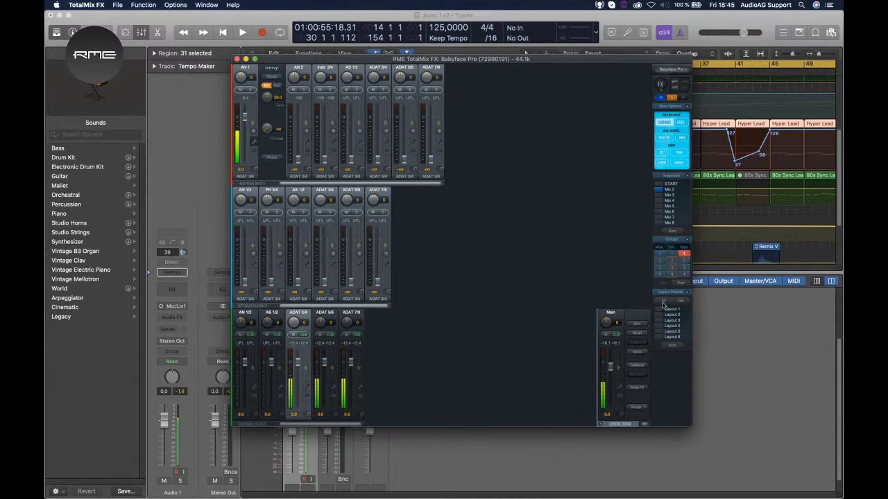
left_click(615, 378)
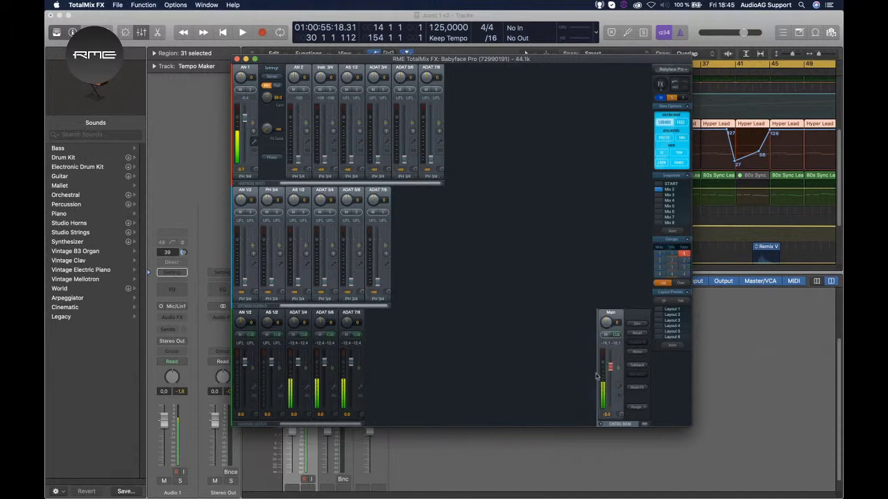
left_click(354, 370)
left_click(325, 367)
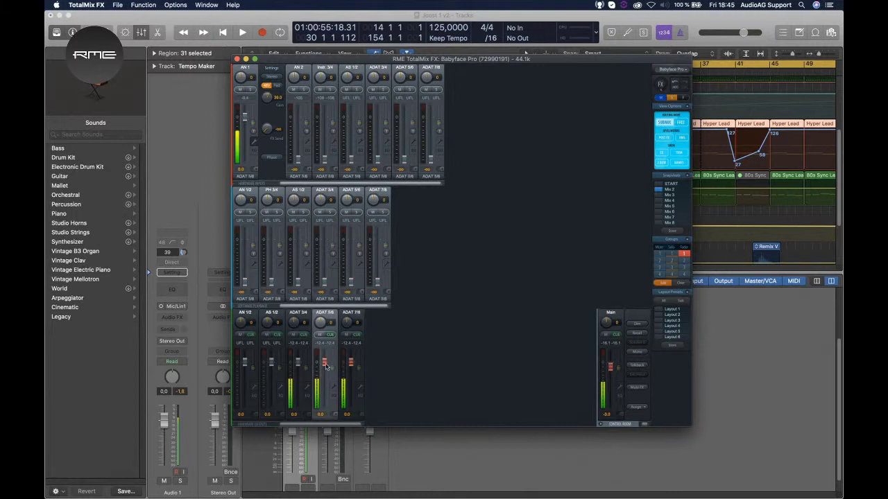
left_click(297, 368)
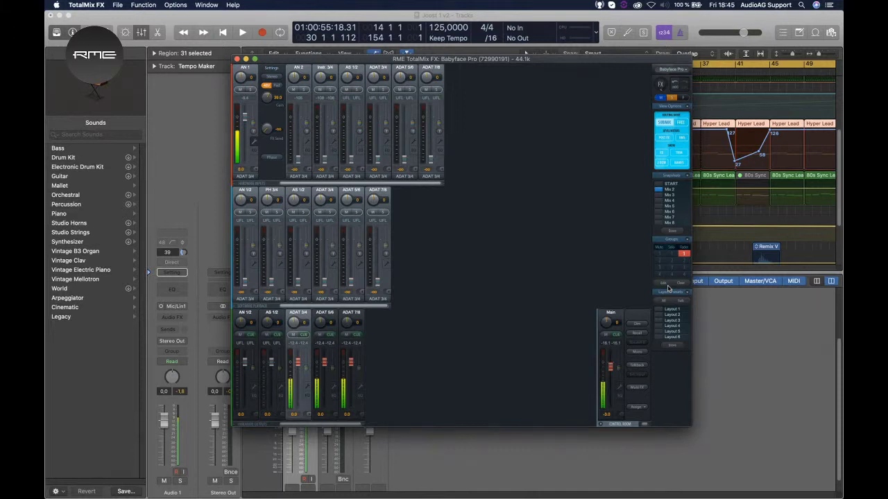
left_click(610, 372)
mouse_move(610, 372)
left_mouse_down()
mouse_move(610, 407)
mouse_move(613, 372)
left_mouse_up()
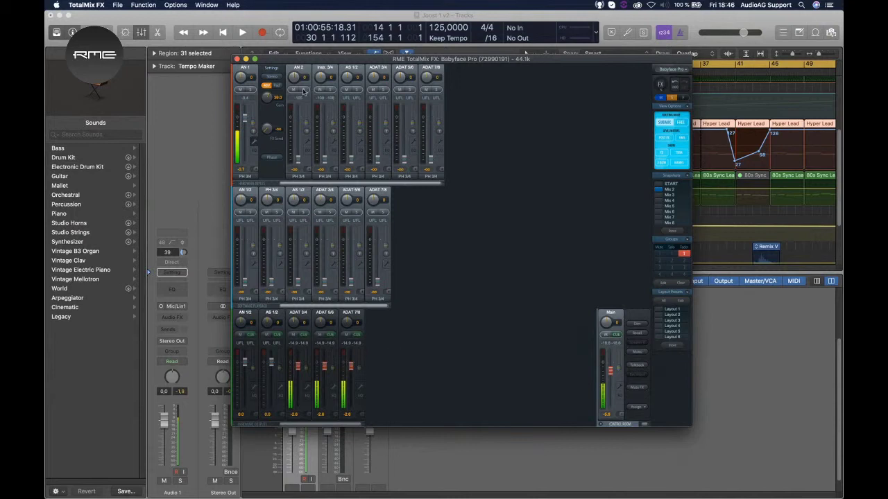
Step: Create solo group 1 from the Instr. 3/4, AS 1/2 and ADAT 3/4 inputs, and toggle it, leaving it off
left_click(663, 284)
left_click(672, 256)
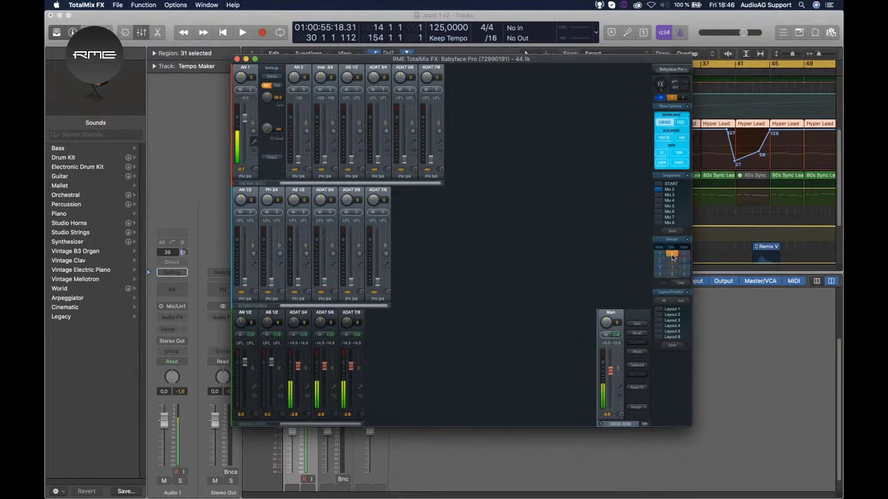
left_click(331, 91)
left_click(356, 90)
left_click(383, 90)
left_click(663, 283)
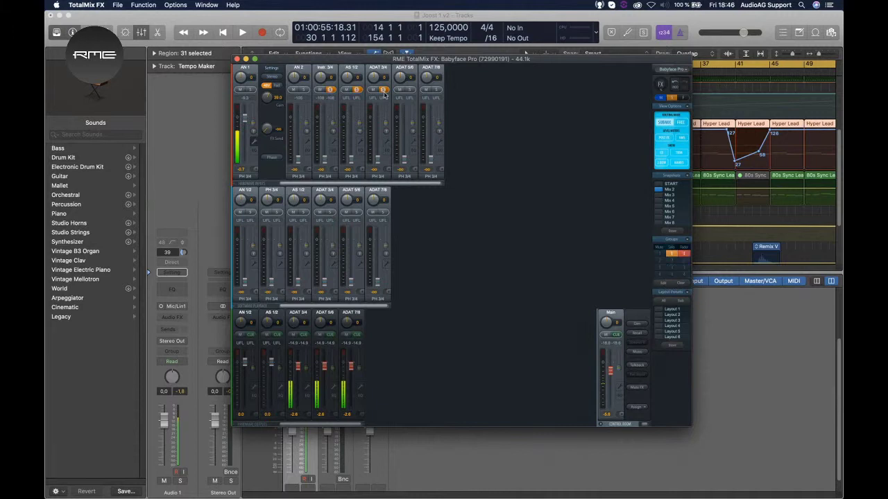
left_click(672, 255)
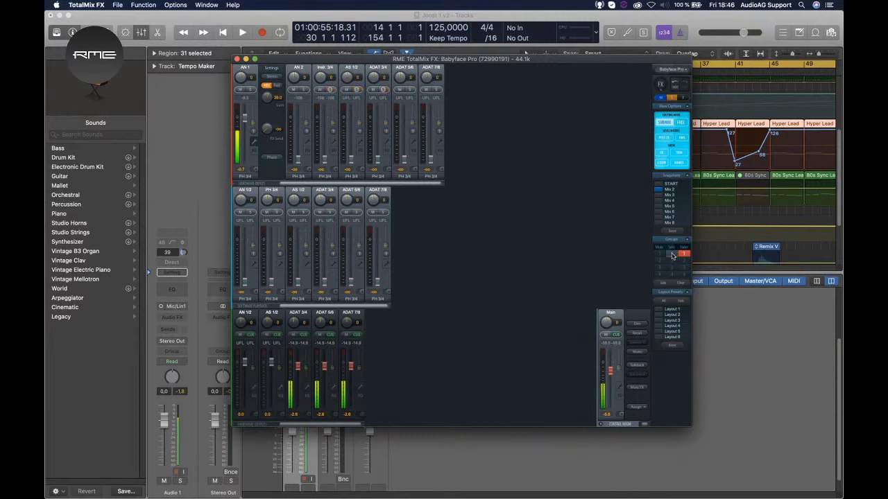
left_click(672, 256)
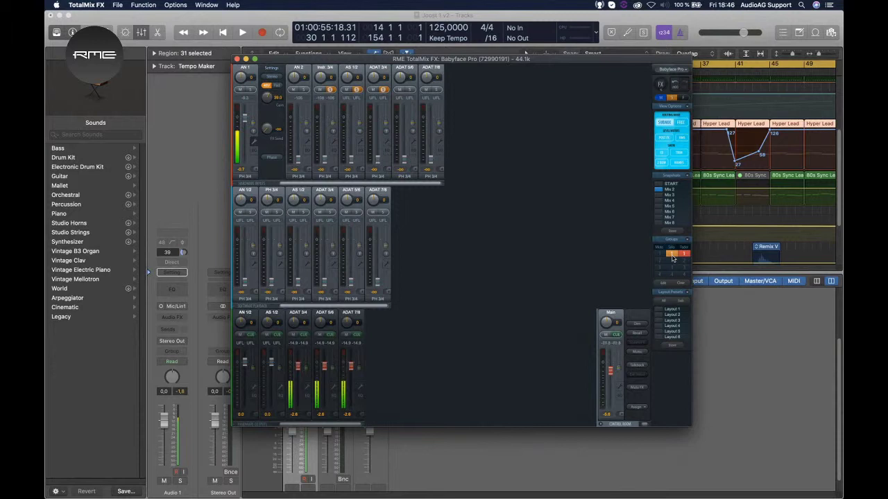
left_click(671, 256)
Step: Create mute group 1 from the Instr. 3/4, AS 1/2 and ADAT 3/4 inputs, and toggle it, leaving it off
left_click(664, 284)
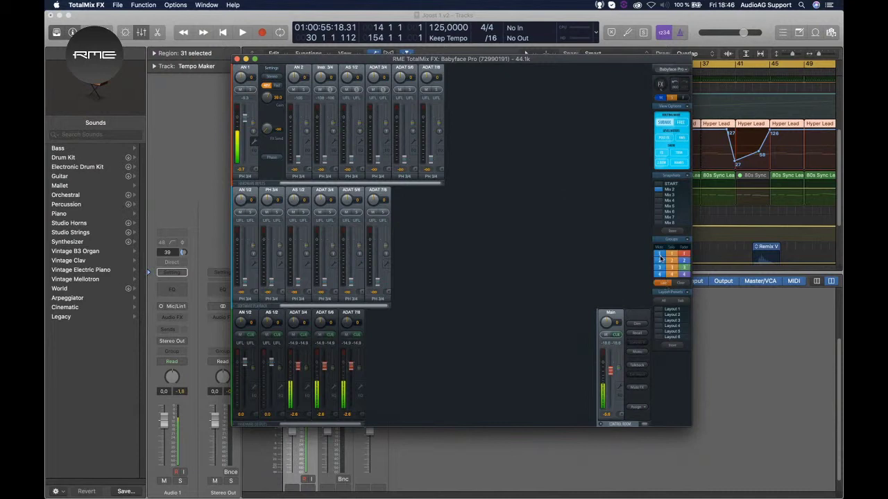
left_click(659, 255)
left_click(320, 90)
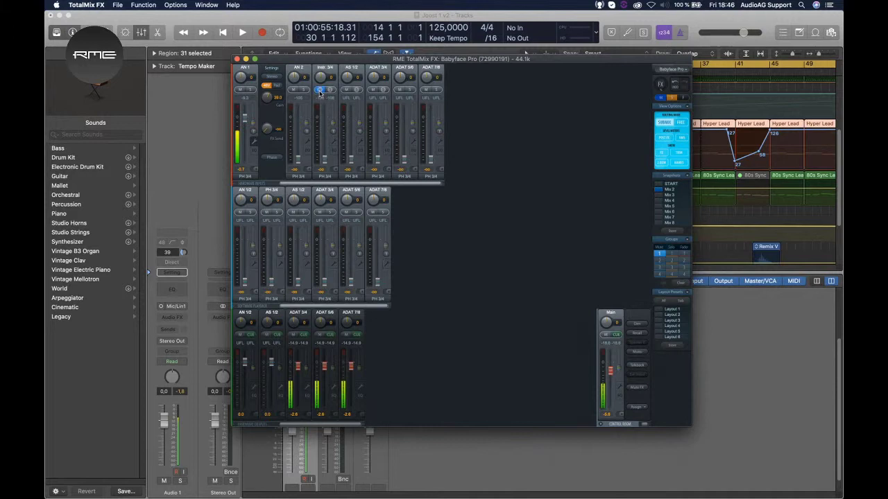
left_click(347, 91)
left_click(373, 91)
left_click(664, 283)
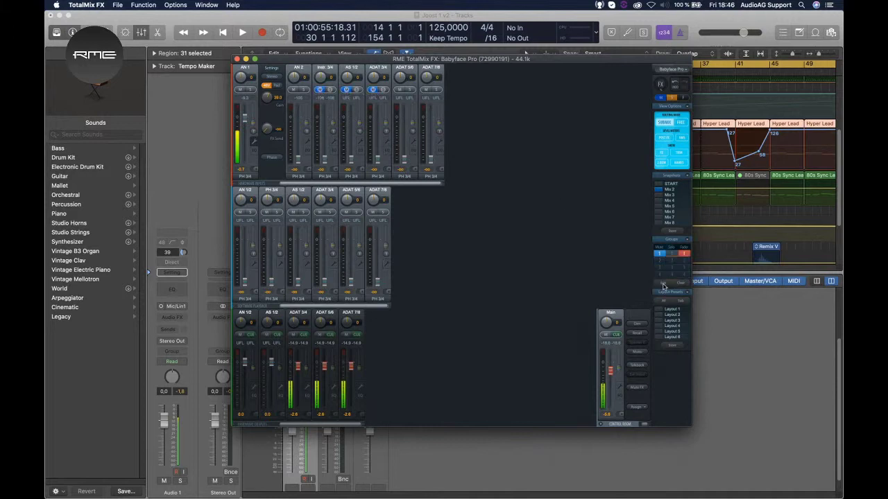
left_click(660, 255)
left_click(660, 256)
Step: Switch the mixer to the 2 Row view and reposition its window over the Logic project
left_click_drag(484, 63, 376, 48)
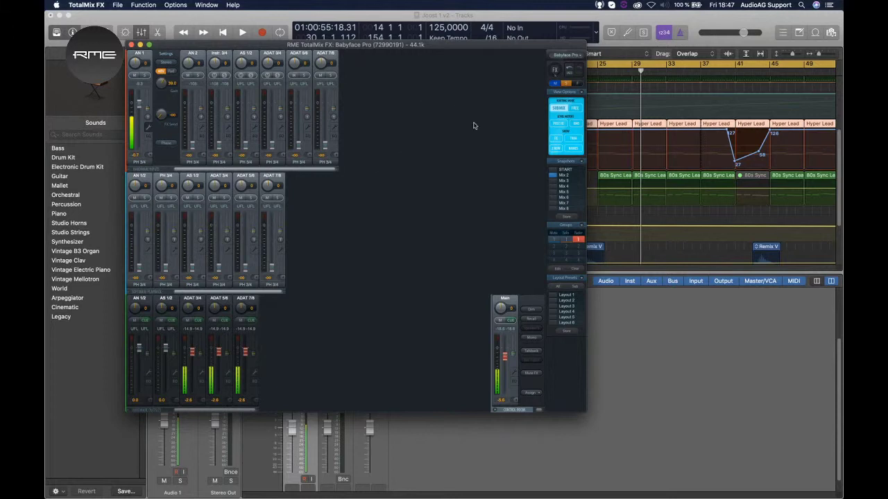
left_click(554, 148)
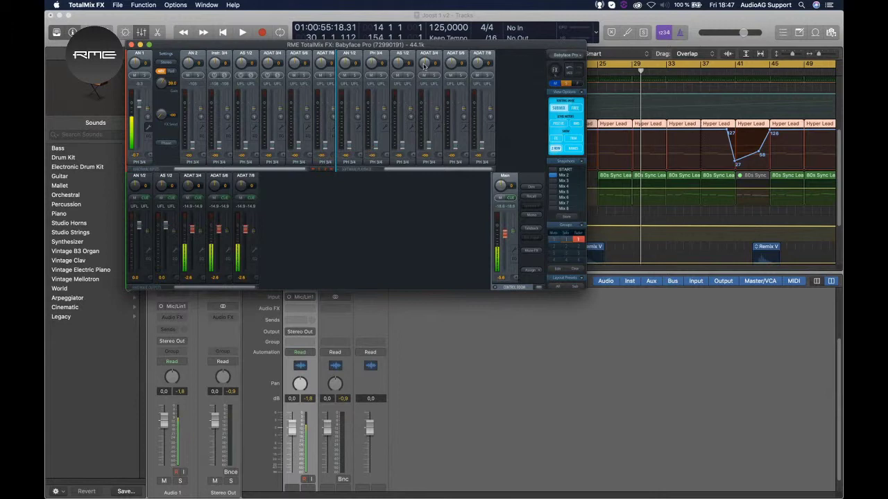
left_click_drag(422, 47, 536, 130)
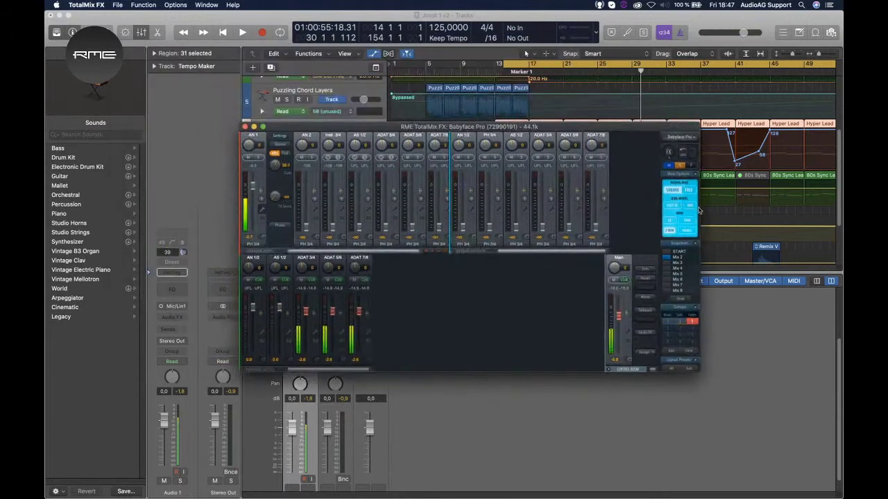
Step: Scale the mixer window to 70%, restore it to 100%, and reposition it over the Logic arrangement
left_click(176, 5)
mouse_move(206, 5)
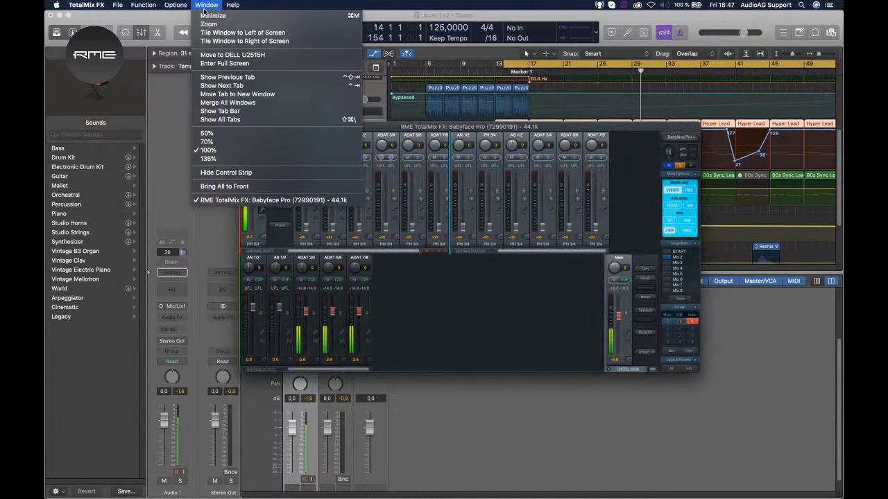
left_click(221, 142)
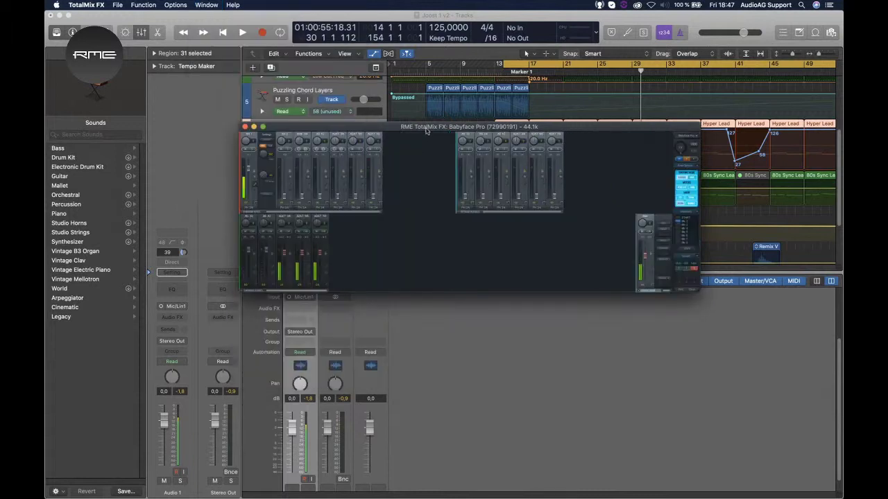
left_click_drag(426, 132, 412, 133)
left_click(206, 5)
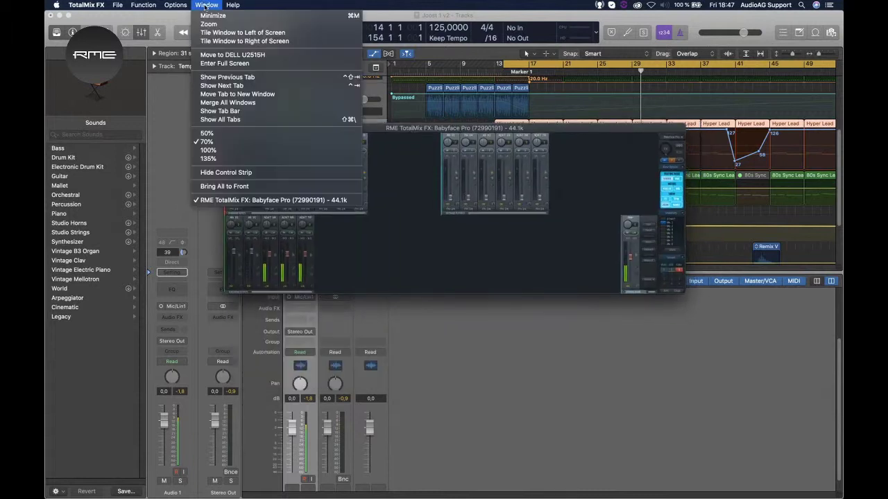
left_click(226, 154)
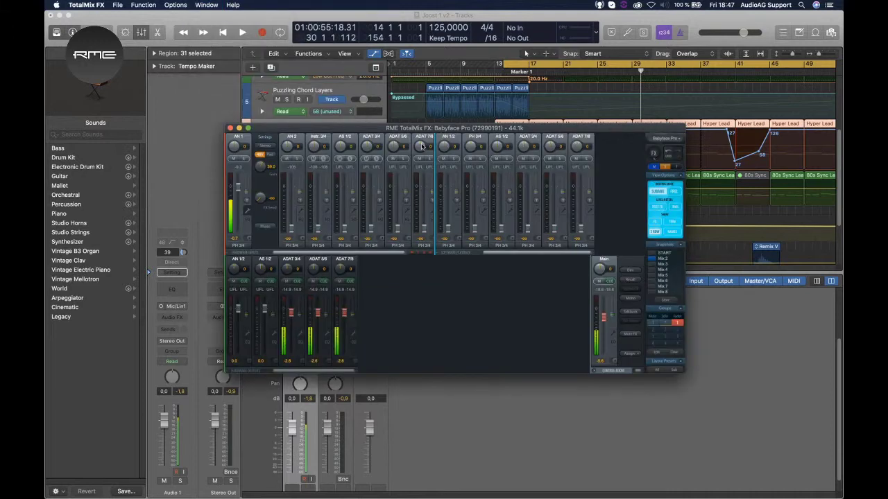
left_click_drag(459, 129, 505, 104)
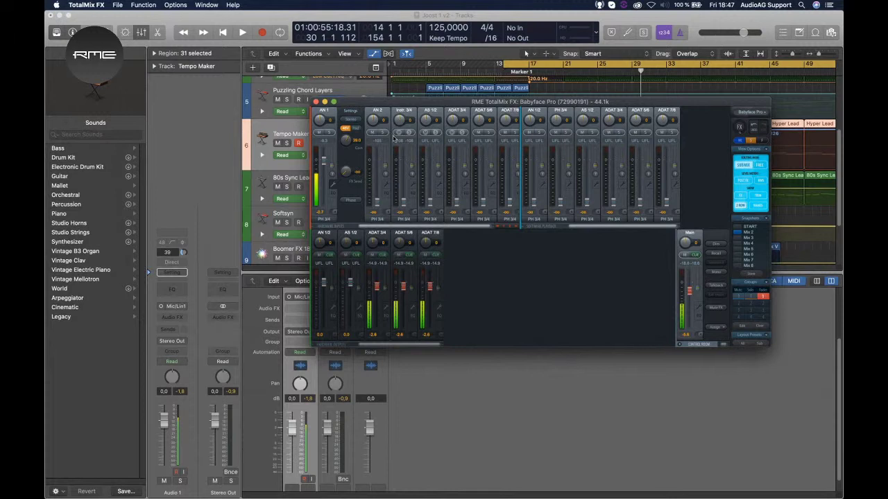
Step: Review the inputs, playbacks and outputs in Channel Layout, selecting AS 1/2 through ADAT 7/8 among inputs and playbacks without hiding any
left_click(181, 7)
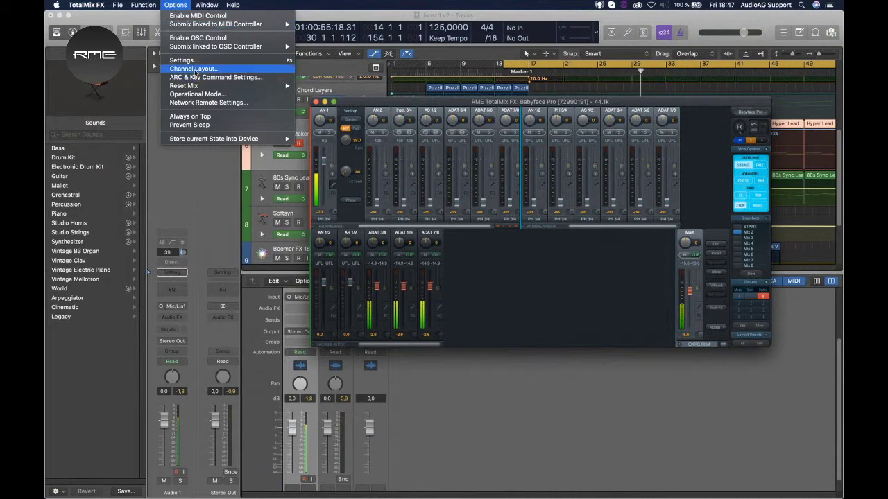
left_click(195, 68)
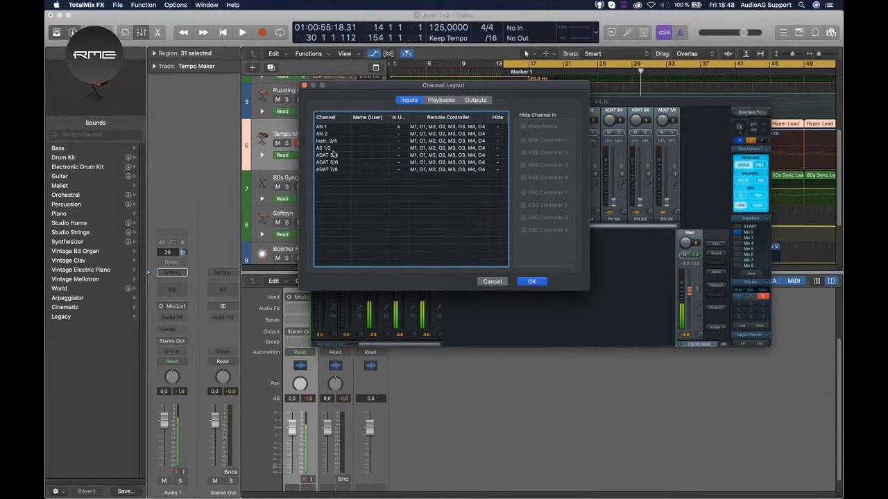
left_click_drag(328, 151, 334, 170)
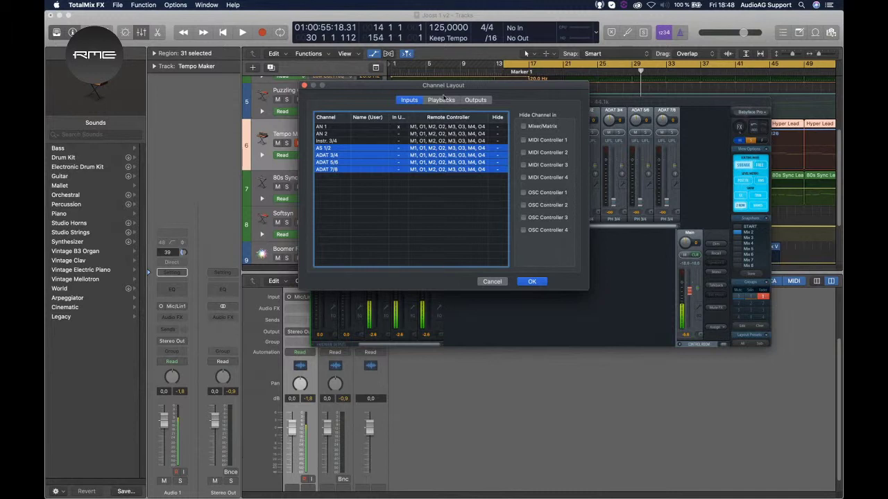
left_click(441, 100)
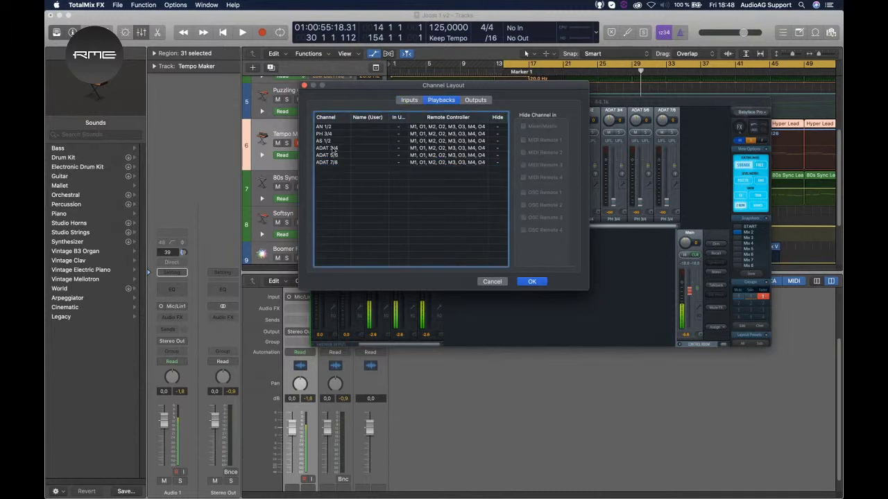
left_click(334, 149)
key("shift+Down")
key("shift+Down")
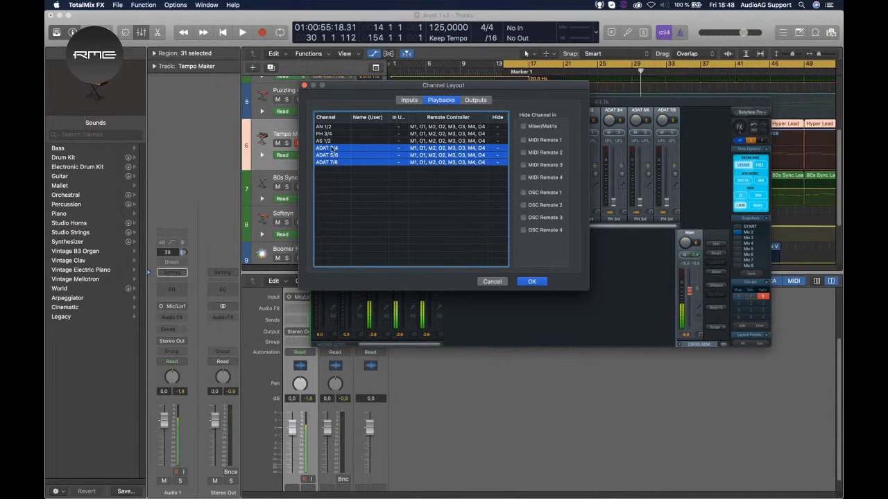
left_click_drag(332, 140, 332, 164)
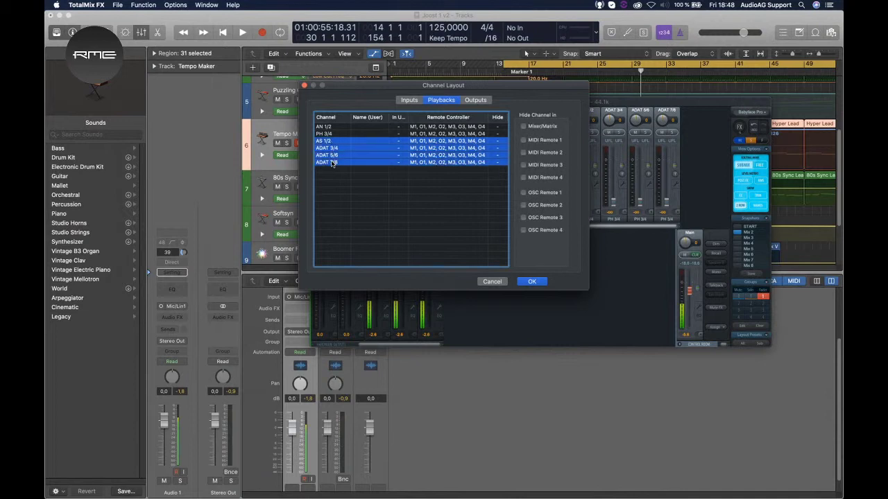
left_click(476, 99)
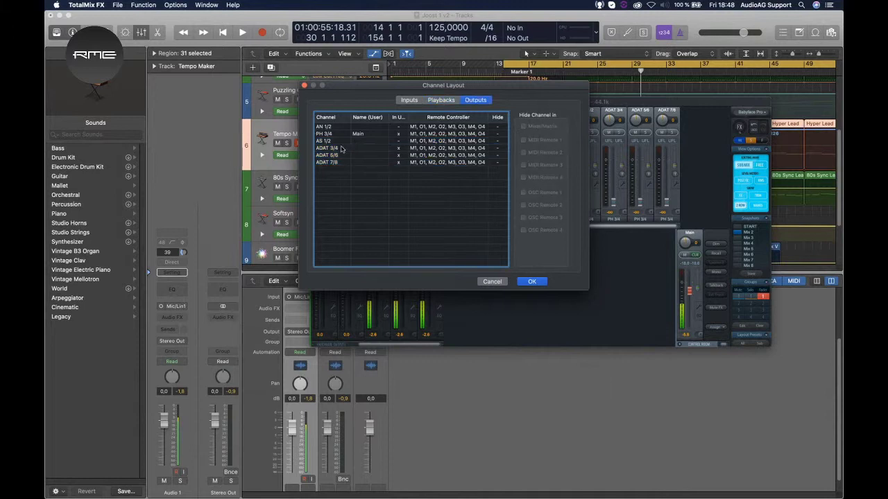
left_click(532, 281)
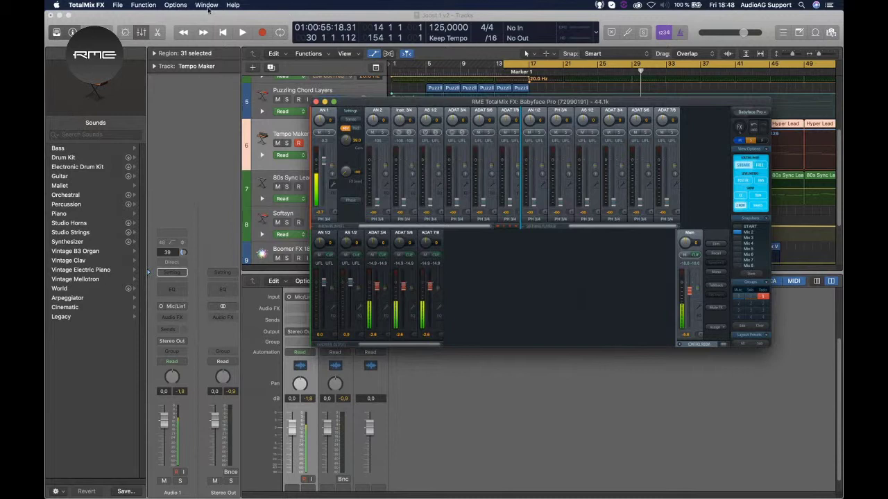
Step: Hide the input channels AS 1/2 through ADAT 7/8 from the Mixer/Matrix in Channel Layout
left_click(175, 5)
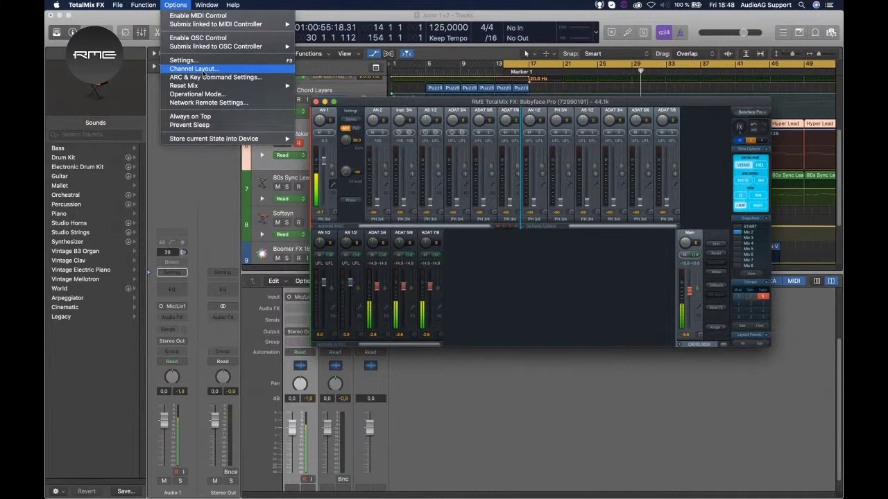
left_click(204, 70)
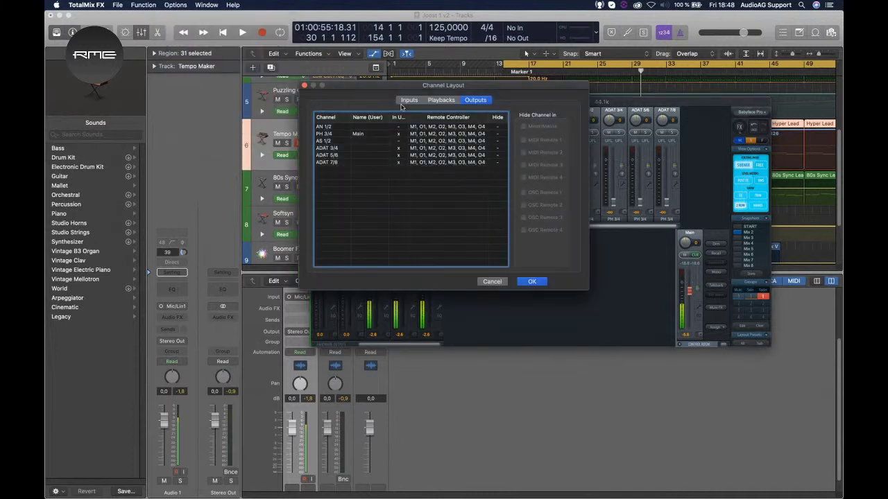
left_click(408, 100)
left_click_drag(331, 148, 332, 169)
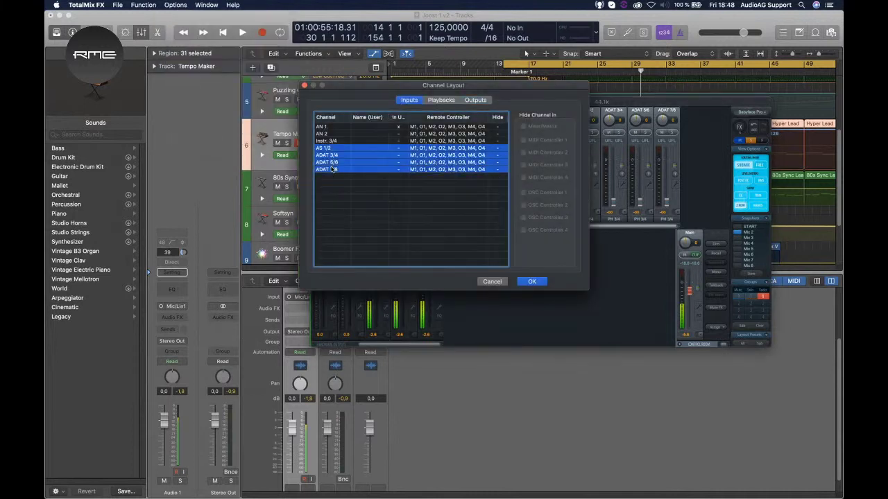
left_click(523, 127)
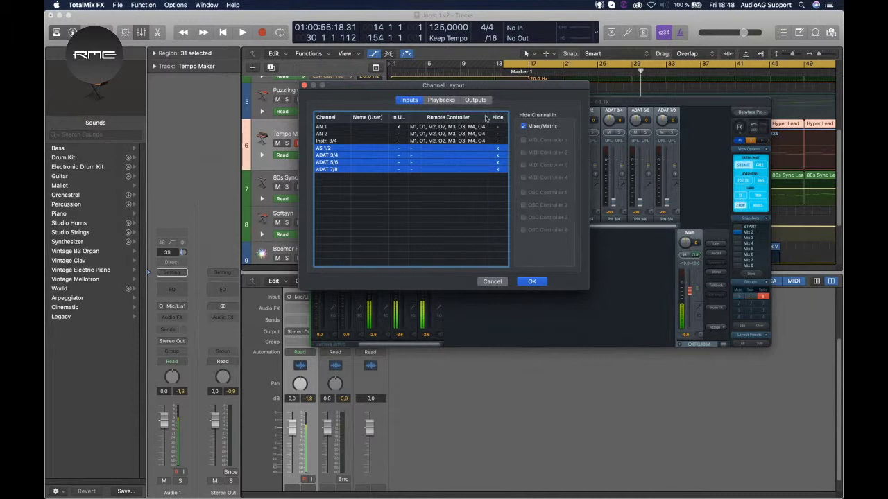
Step: Hide the playback channels AS 1/2 through ADAT 7/8 from the Mixer/Matrix and apply the channel layout
left_click(441, 100)
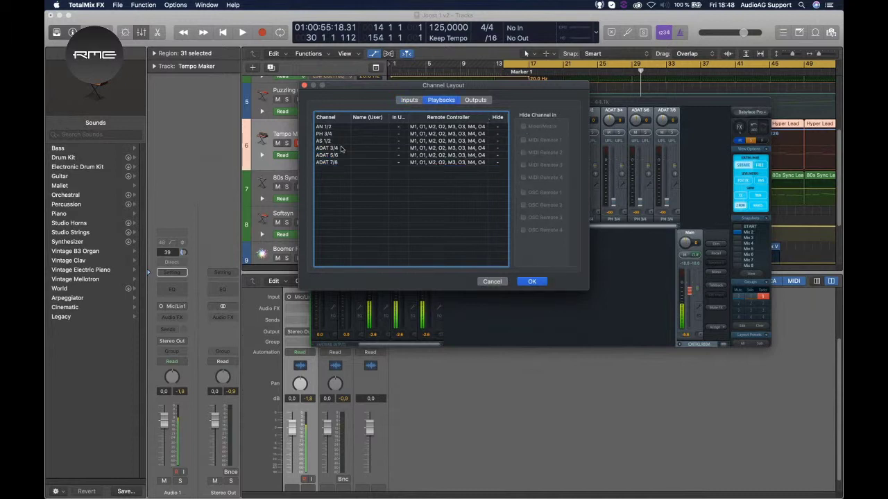
left_click(334, 142)
left_click_drag(334, 147, 333, 163)
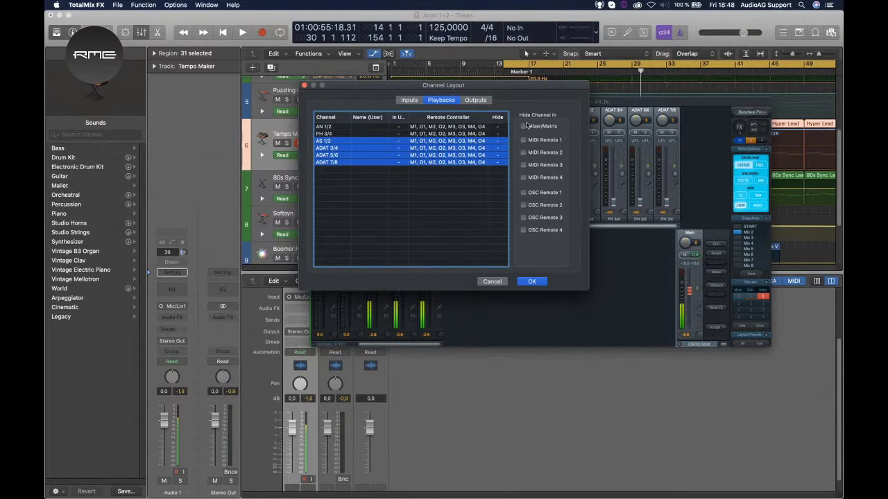
left_click(475, 99)
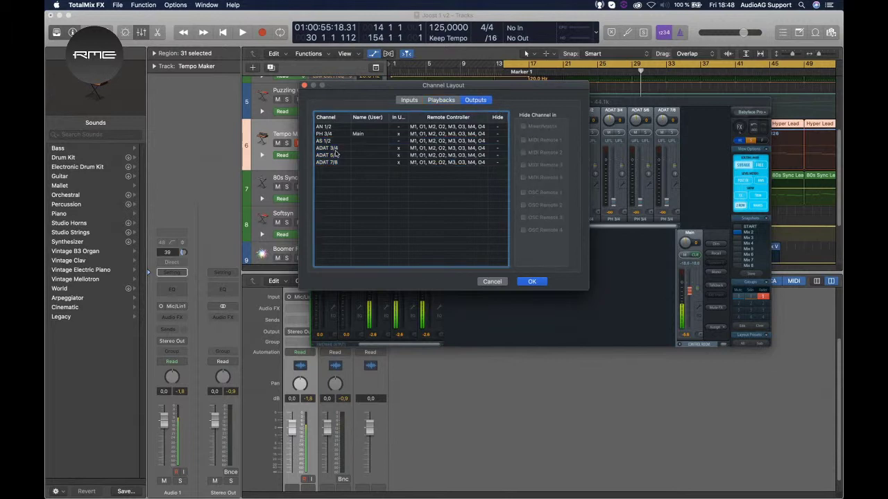
left_click(529, 282)
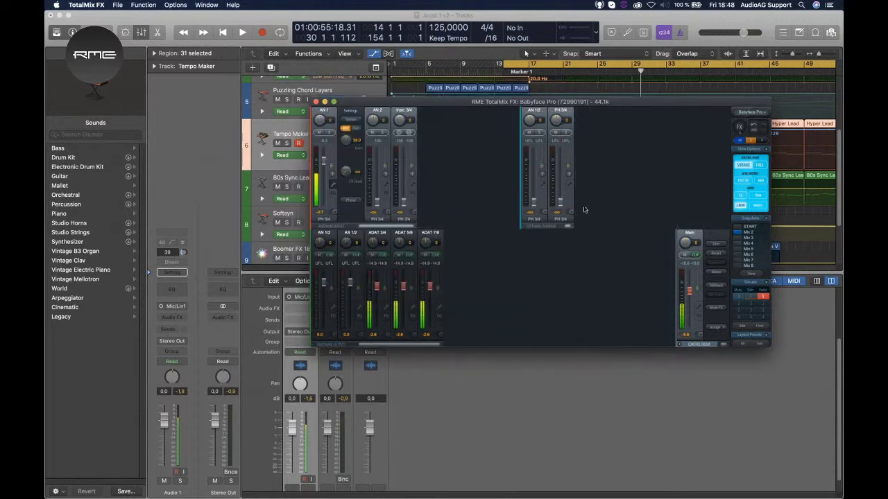
Step: Narrow the mixer window to fit the remaining channels and move it to the upper part of the Logic arrangement
left_click_drag(769, 184, 575, 197)
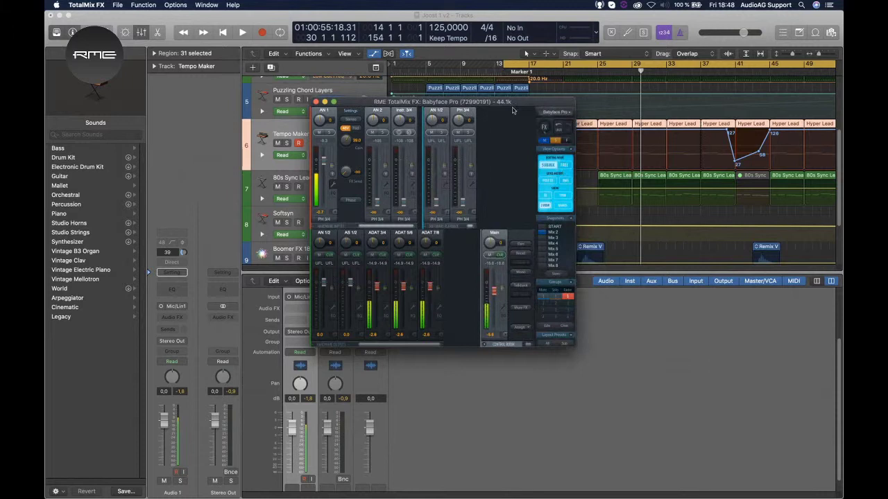
left_click_drag(511, 109, 711, 66)
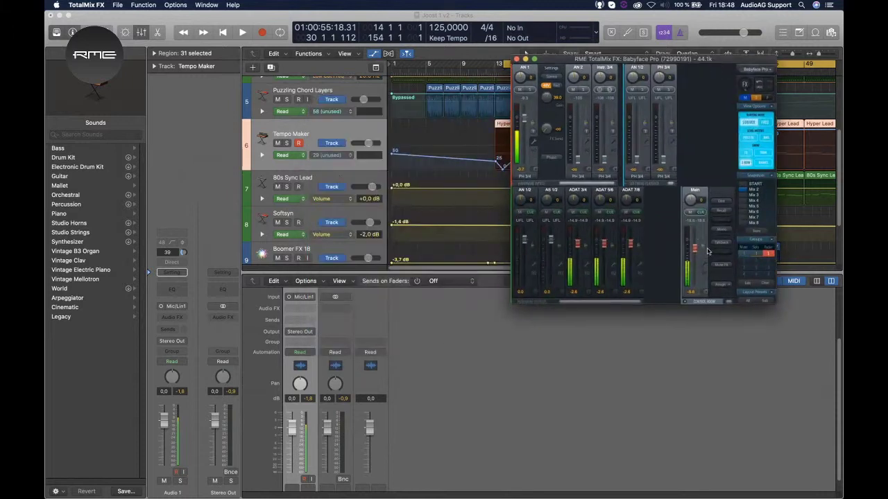
Step: Collapse the Snapshots section and store the current channel layout in the first layout preset, named SMALL
left_click(771, 176)
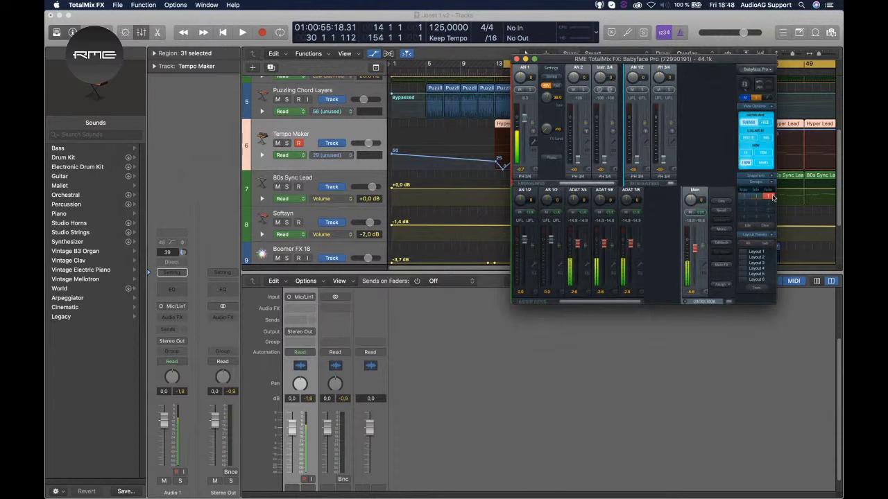
left_click(755, 289)
left_click(750, 252)
double_click(756, 252)
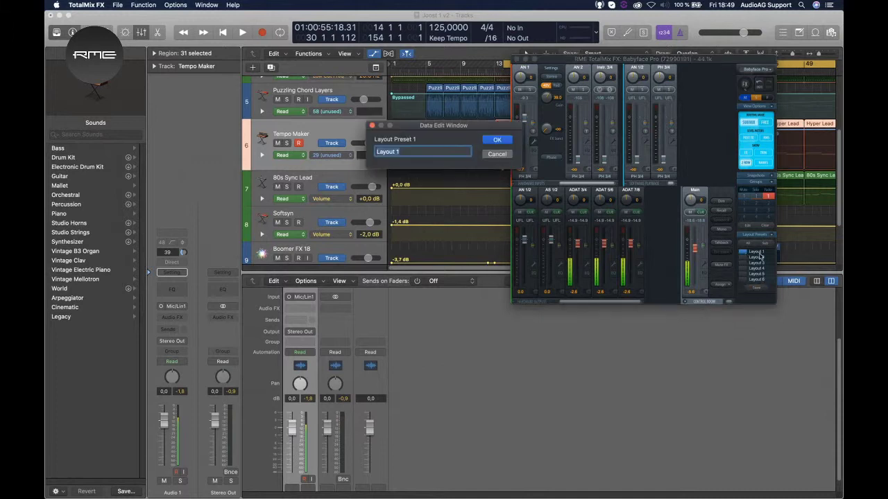
type("SMALL")
key("Return")
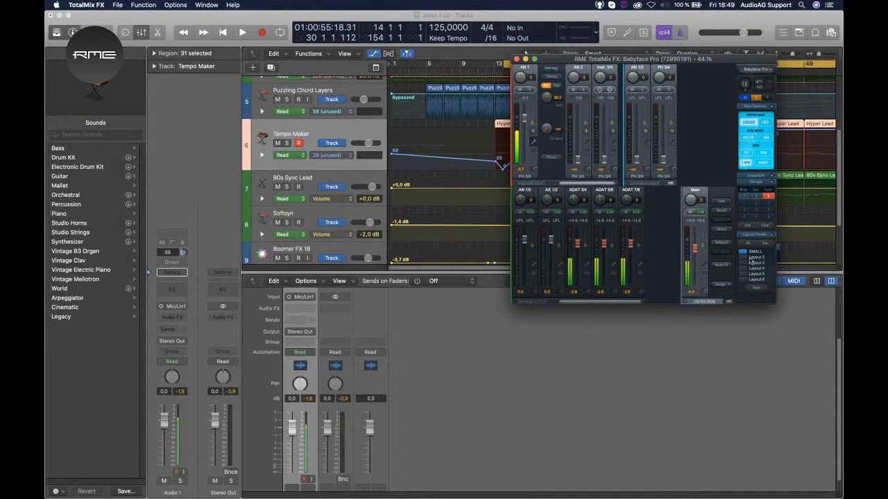
Step: Recall Layout 2, compare it with SMALL in the three-row view, and return to SMALL in 2 Row view
left_click(744, 258)
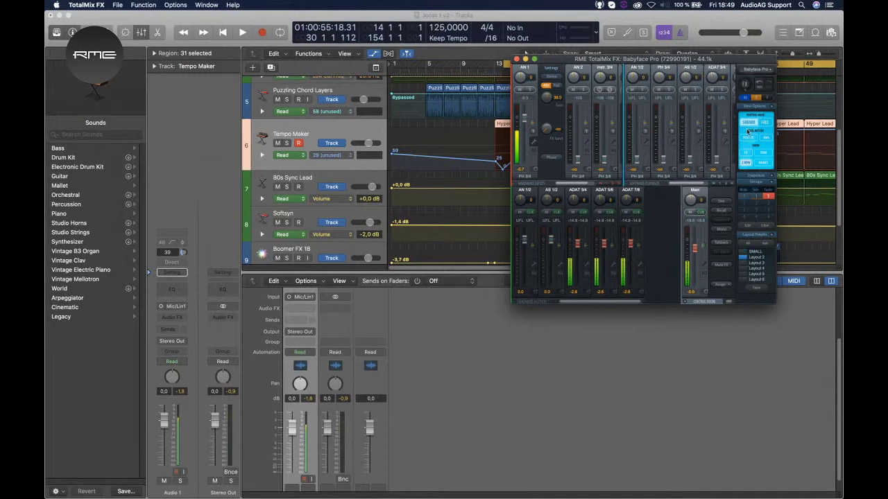
left_click(744, 164)
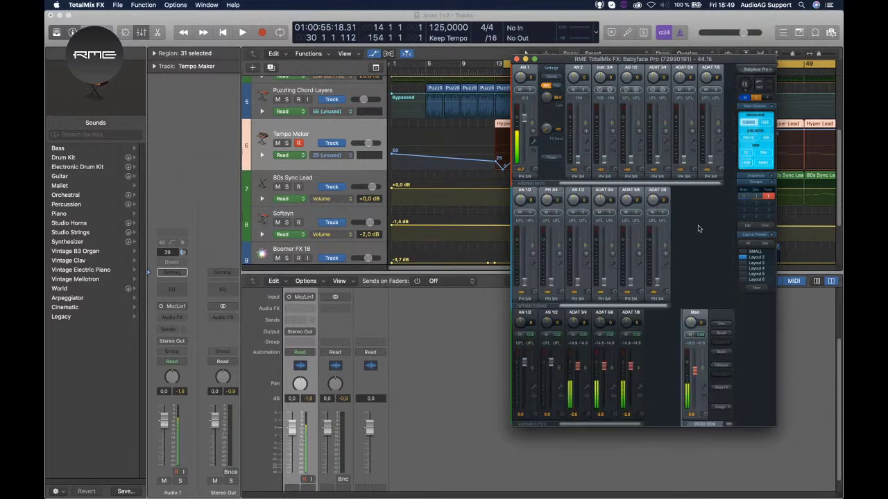
left_click(742, 256)
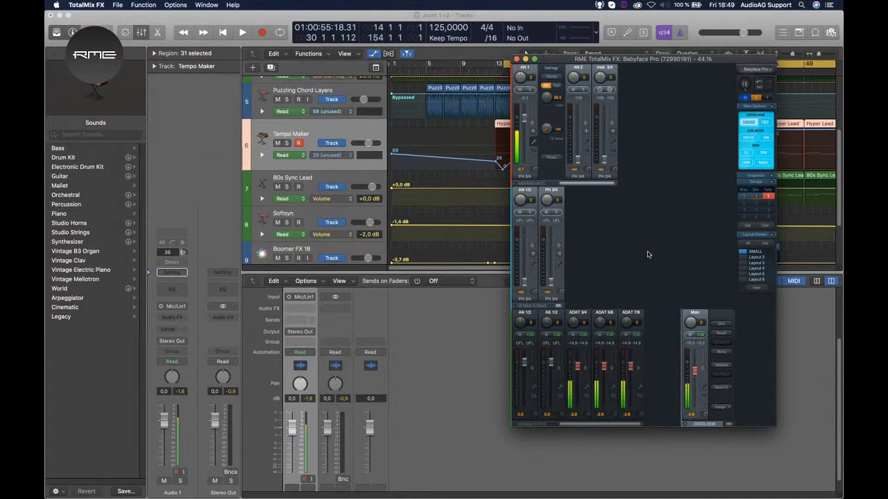
left_click(749, 165)
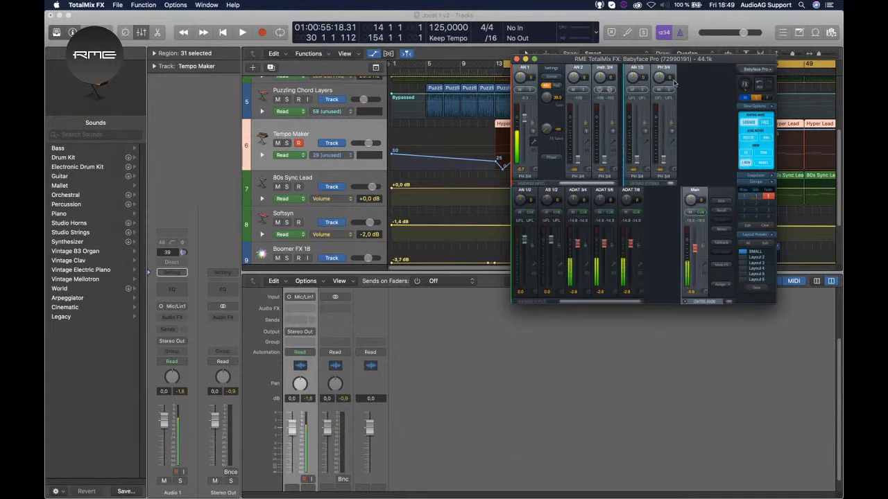
Step: Reposition the mixer window, switch back to the three-row view and expand the Snapshots section
left_click_drag(688, 62, 723, 48)
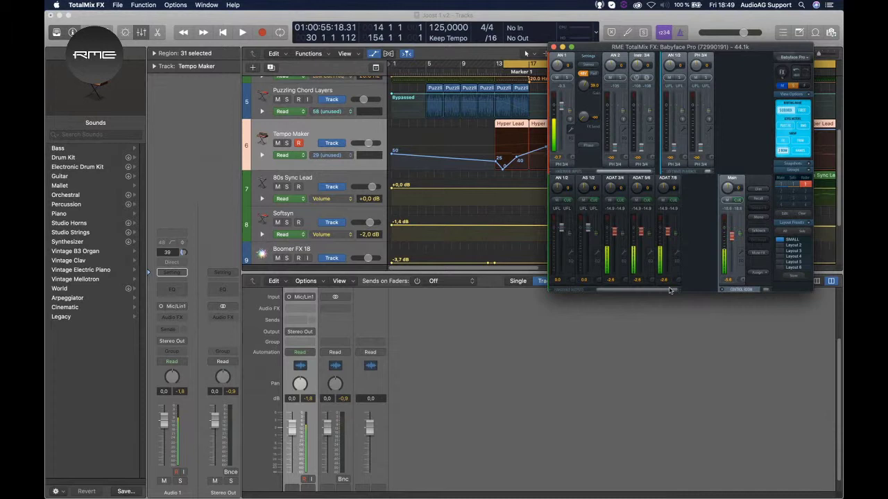
left_click(789, 151)
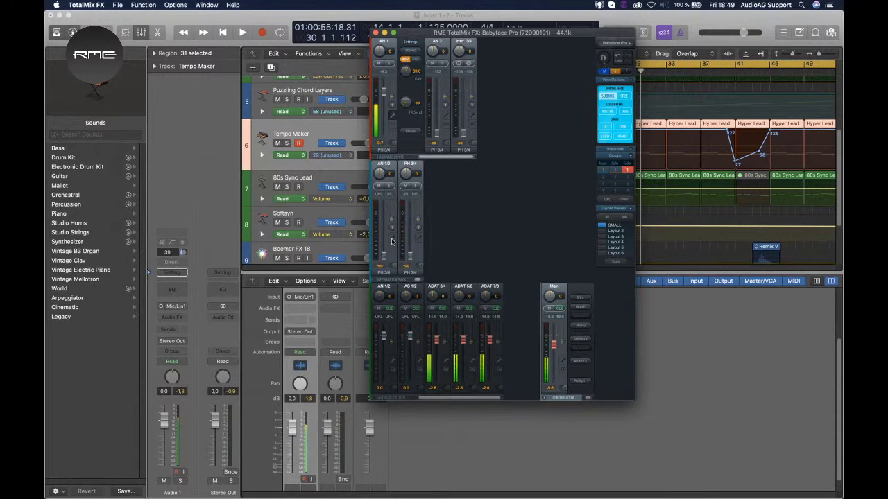
left_click(630, 151)
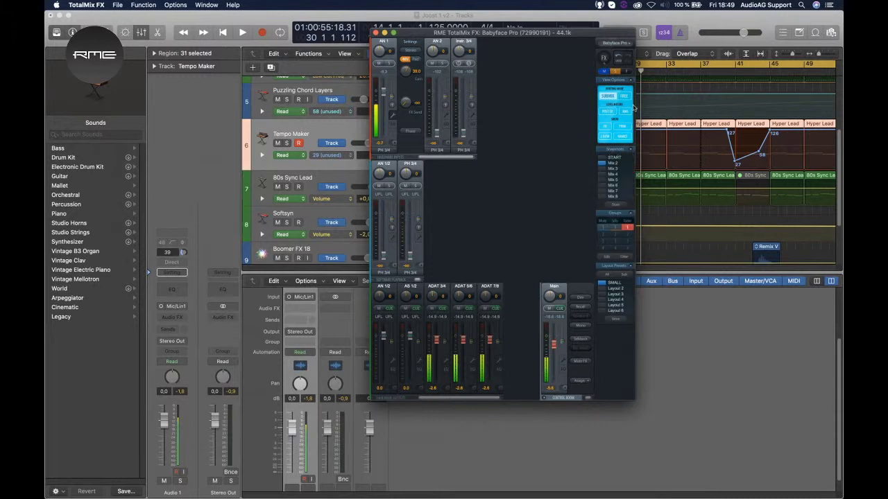
Step: Toggle the global mute master, unmute the AN 1 input, and switch its solo on and off
left_click(605, 72)
left_click(604, 71)
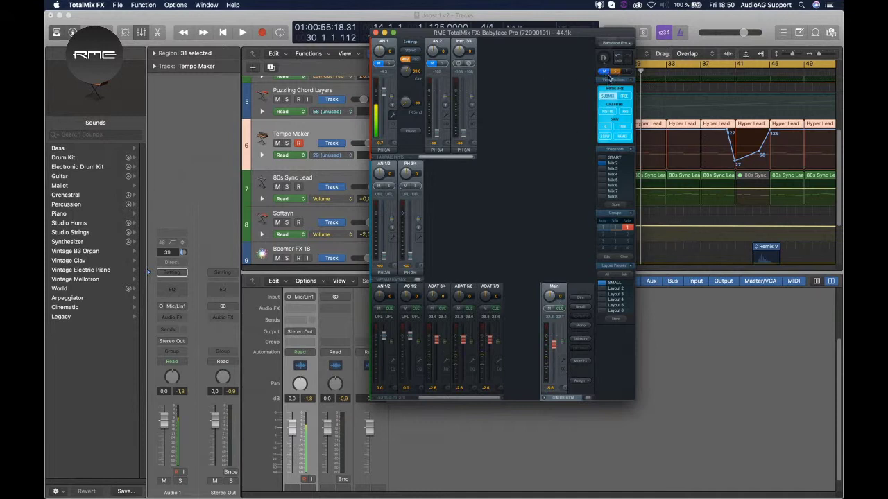
left_click(381, 64)
left_click(390, 64)
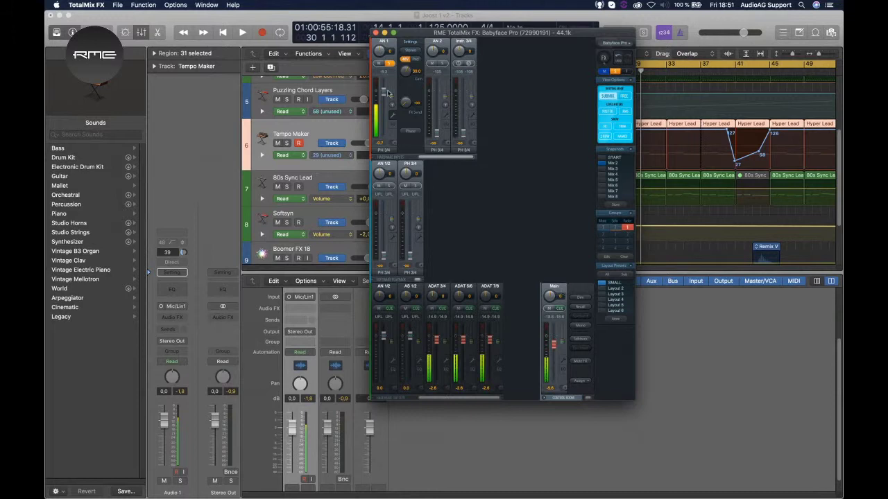
left_click(390, 63)
Step: Pull the AN 1 fader fully down, raise it again to about -2.4 dB, and reposition the mixer window
left_click_drag(385, 95, 386, 135)
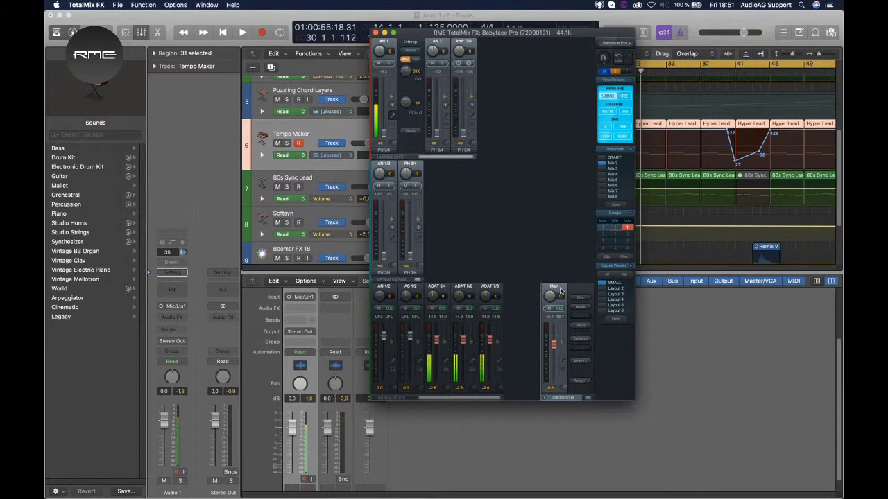
left_click_drag(385, 135, 387, 96)
left_click_drag(520, 36, 477, 40)
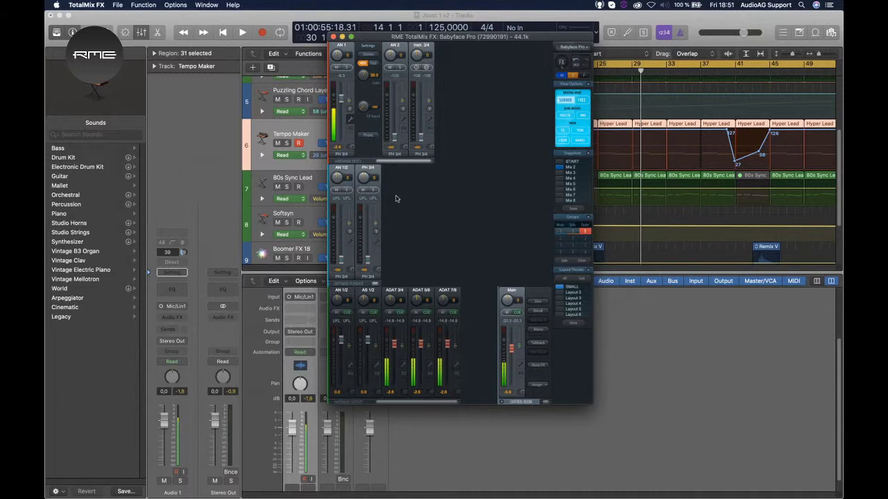
Step: Examine the control room assignment options for Main Out, Phones and Cue/PFL without changing any
left_click(541, 386)
mouse_move(554, 385)
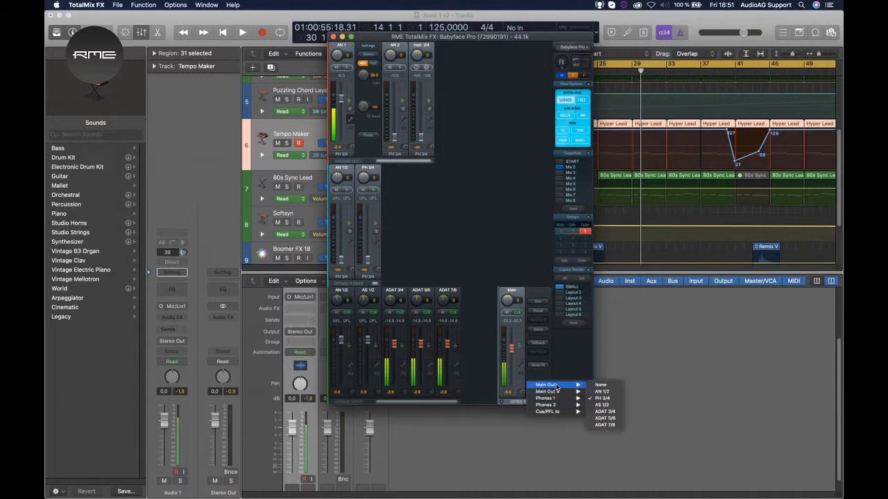
mouse_move(560, 412)
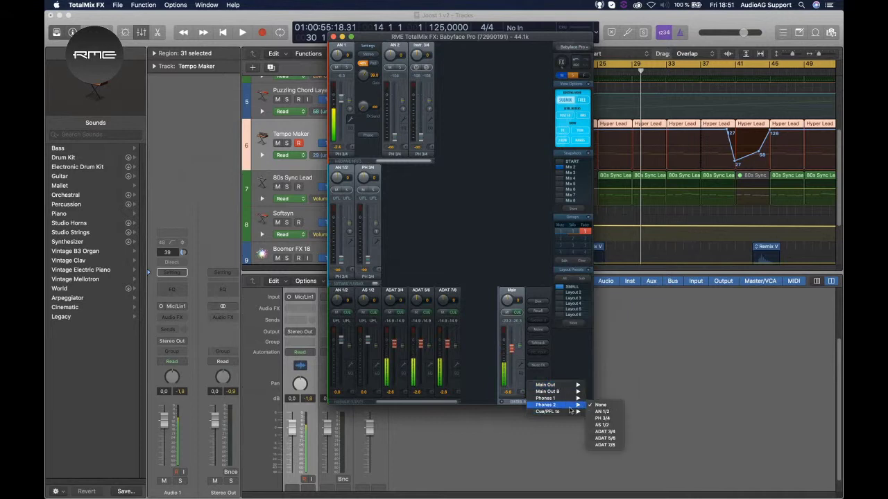
left_click(462, 216)
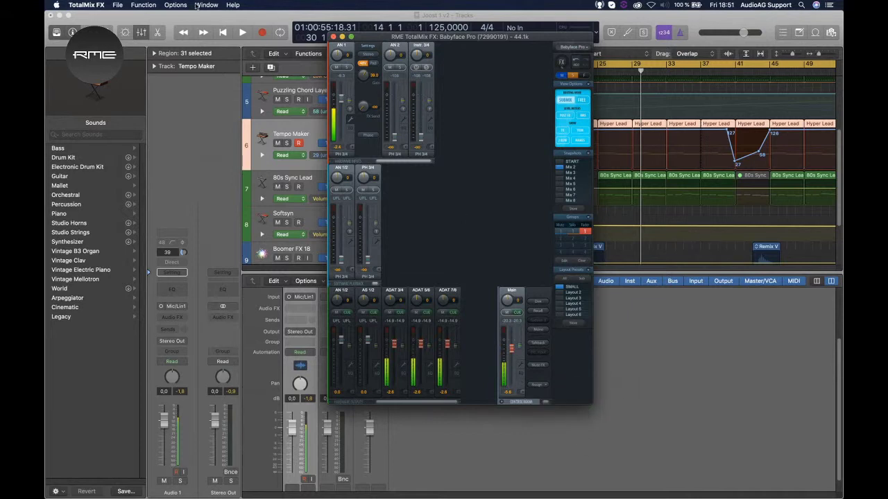
Step: Enable "Live Mode, PFL replaces Solo" in the mixer settings
left_click(176, 5)
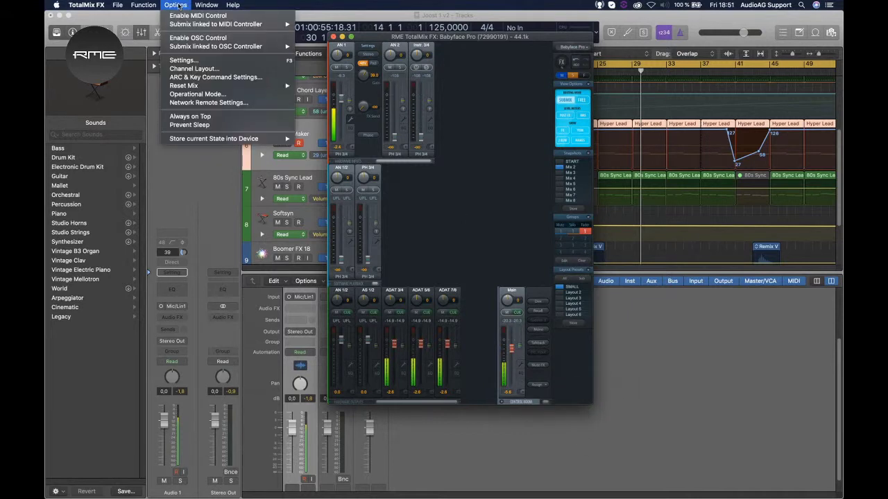
left_click(183, 60)
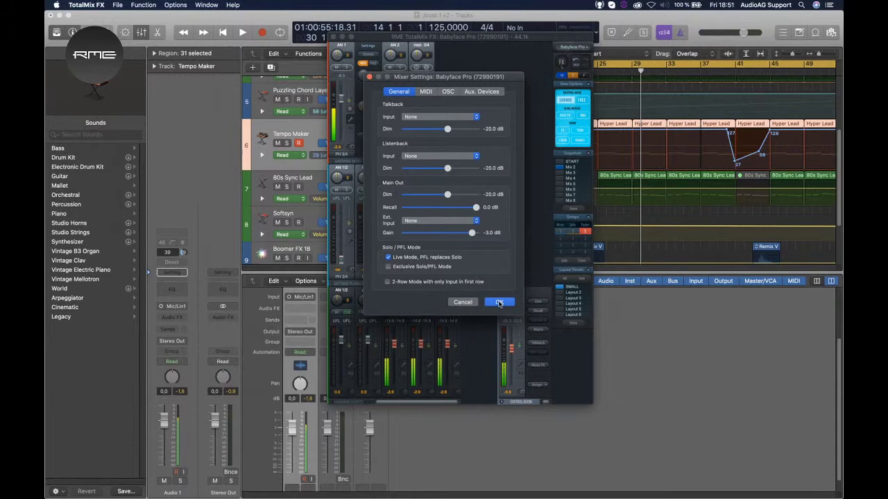
left_click(499, 302)
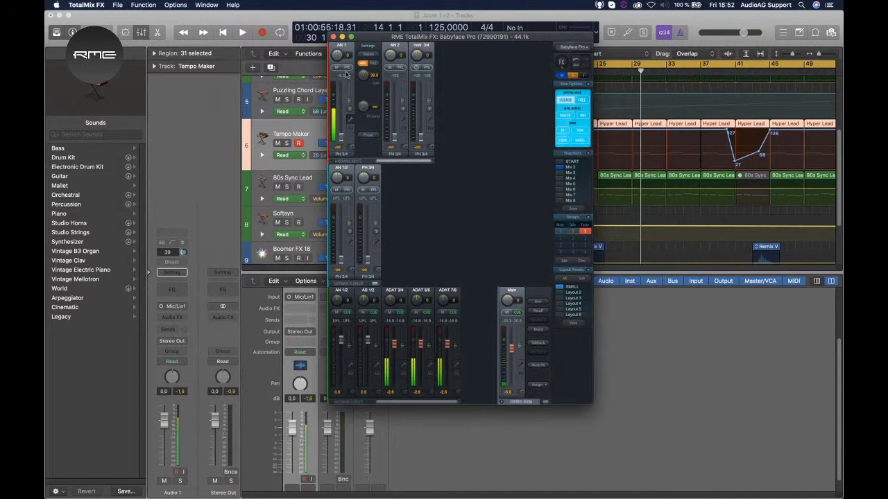
Step: Toggle PFL on the AN 1 input while its fader is down, leave PFL off, and raise the fader again
left_click(347, 68)
left_click(348, 68)
left_click(347, 68)
left_click(175, 5)
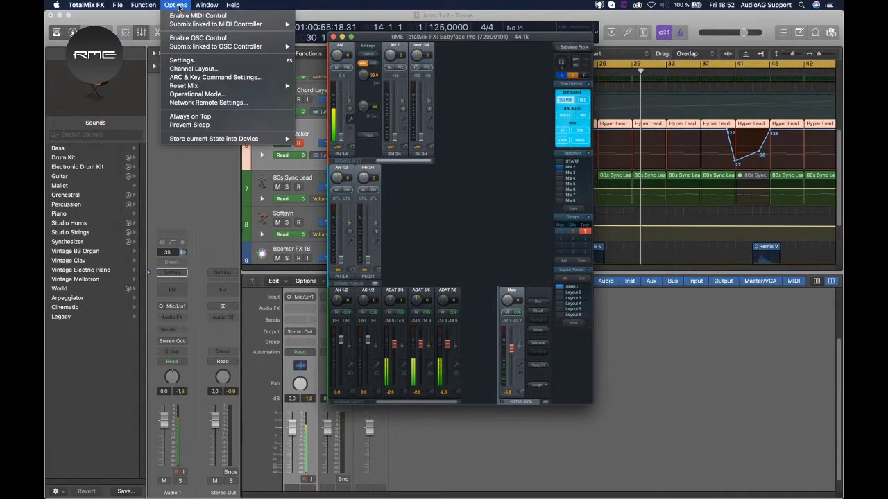
right_click(349, 62)
left_click(348, 49)
left_click_drag(347, 134, 342, 102)
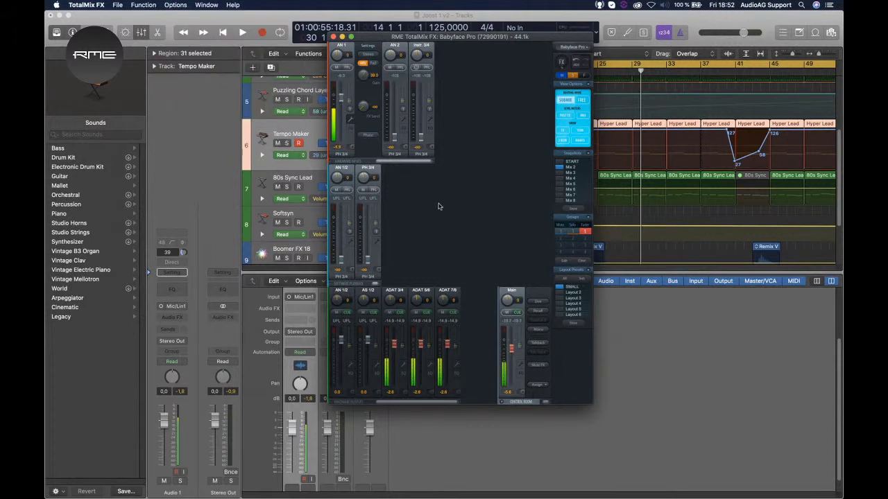
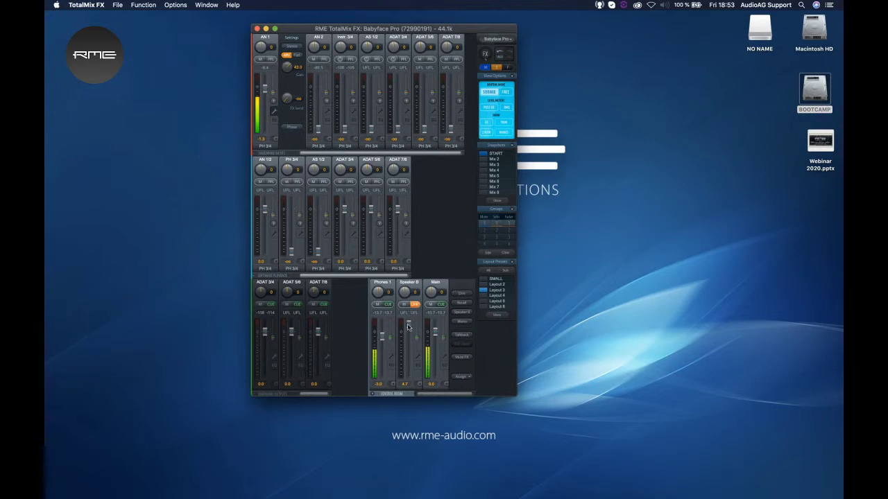
Step: Lower the Speaker B fader to about -1.3 dB and add playback faders ADAT 3/4, 5/6 and 7/8 to fader group 2
left_click_drag(409, 327, 409, 338)
left_click(488, 254)
left_click(509, 231)
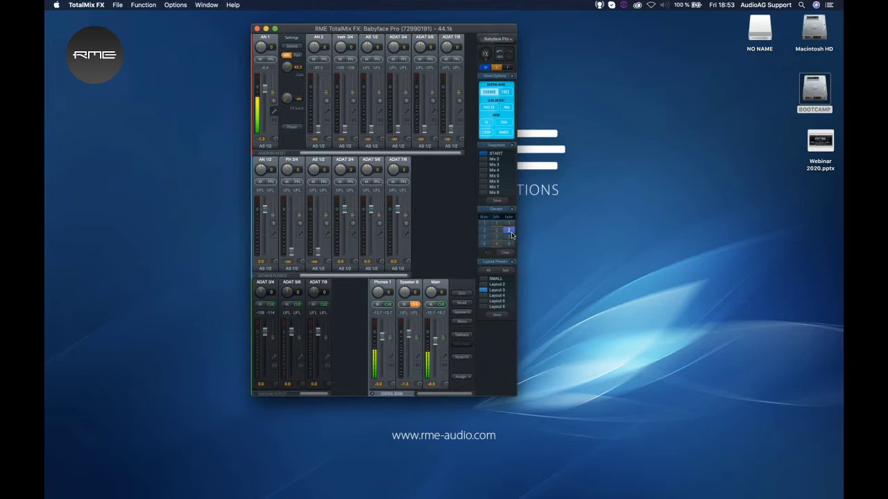
left_click(344, 211)
left_click(371, 210)
left_click(396, 211)
Step: Assign ADAT 7/8 as the Phones 2 output in the control room section
left_click(461, 378)
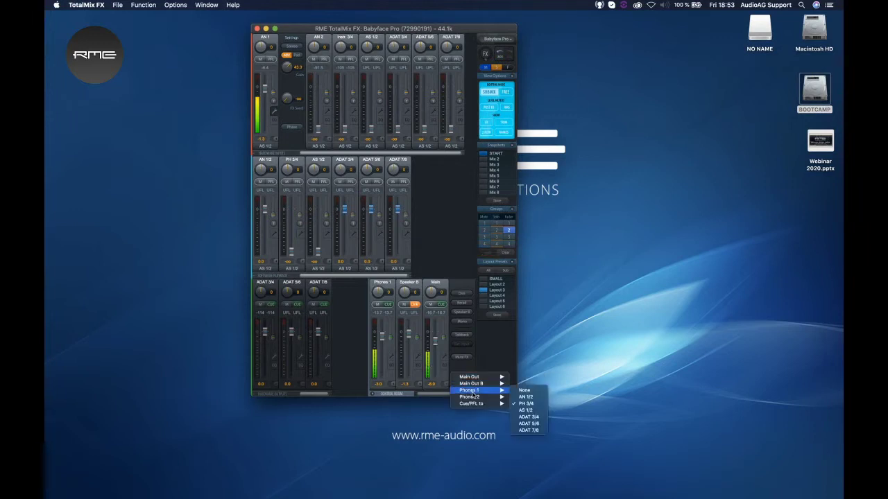
mouse_move(474, 399)
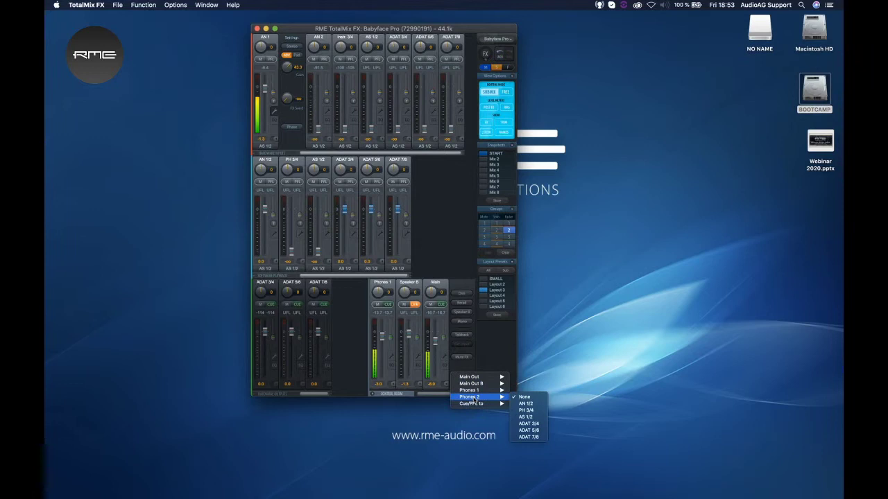
left_click(531, 437)
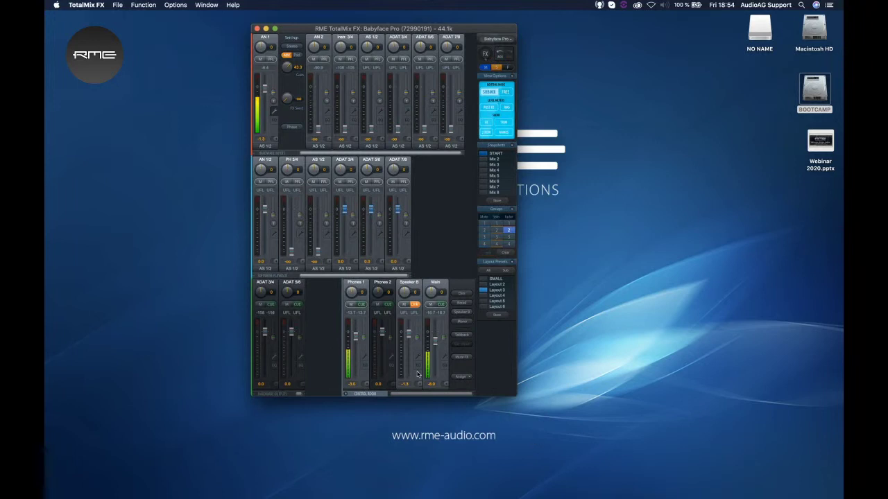
Step: In the Phones 2 submix, set the ADAT 5/6 and ADAT 3/4 software playback faders to 0.0 dB
left_click(382, 337)
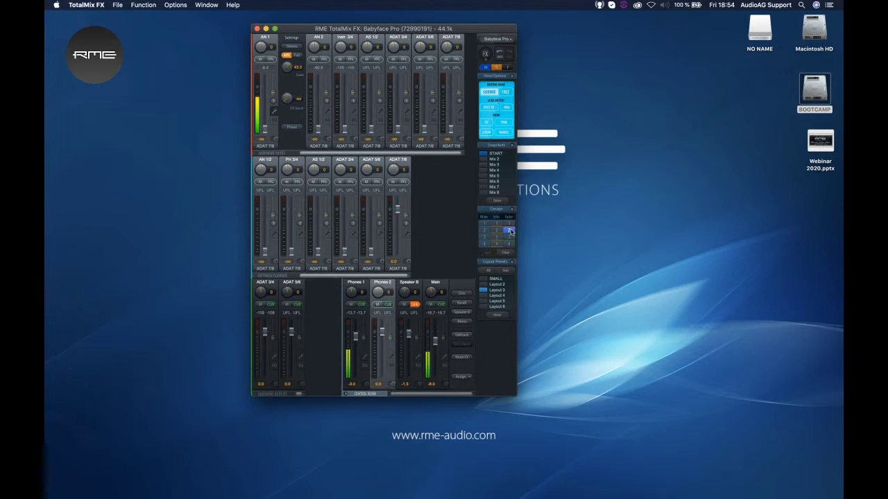
left_click(487, 255)
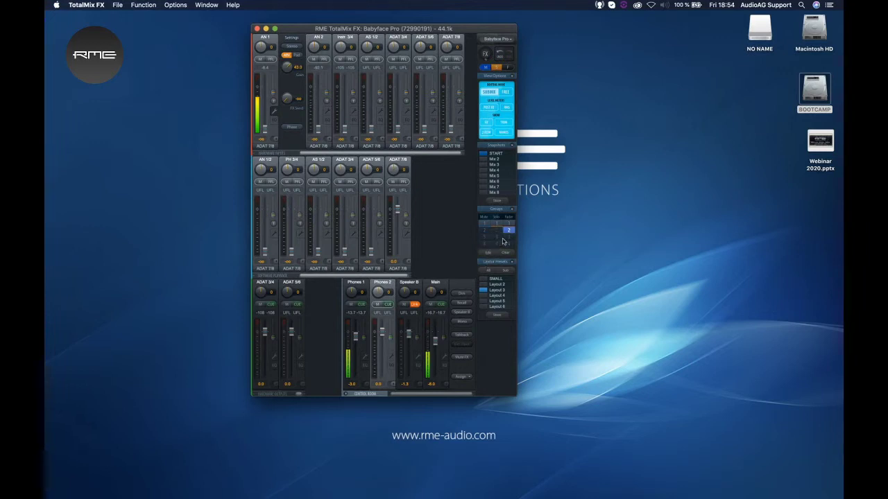
left_click(487, 254)
left_click(372, 211)
left_click(344, 212)
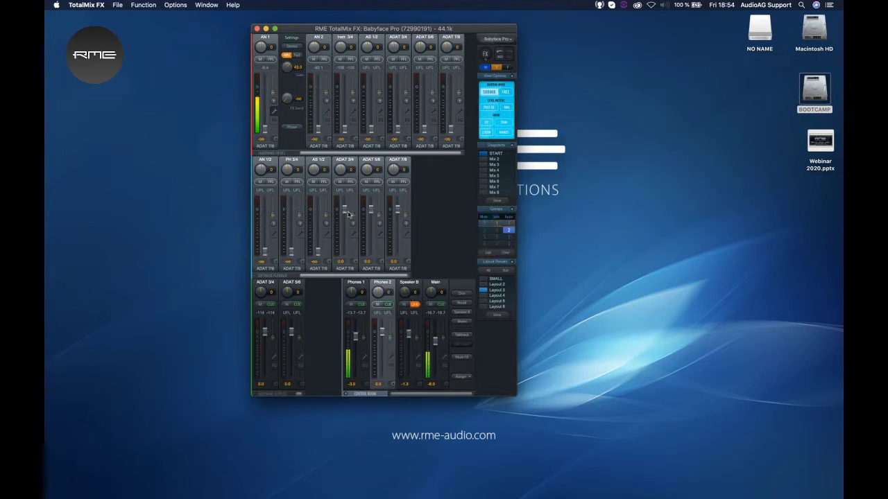
Step: Put the ADAT 3/4, 5/6 and 7/8 playback faders into fader group 2 and lower them together to about -3.4 dB
left_click(489, 254)
left_click(509, 233)
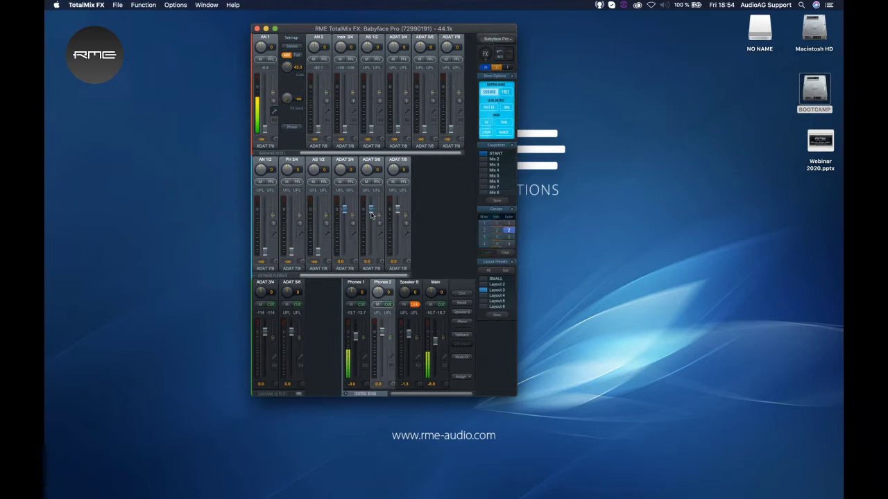
left_click(396, 211)
left_click(358, 340)
left_click(383, 338)
left_click(488, 256)
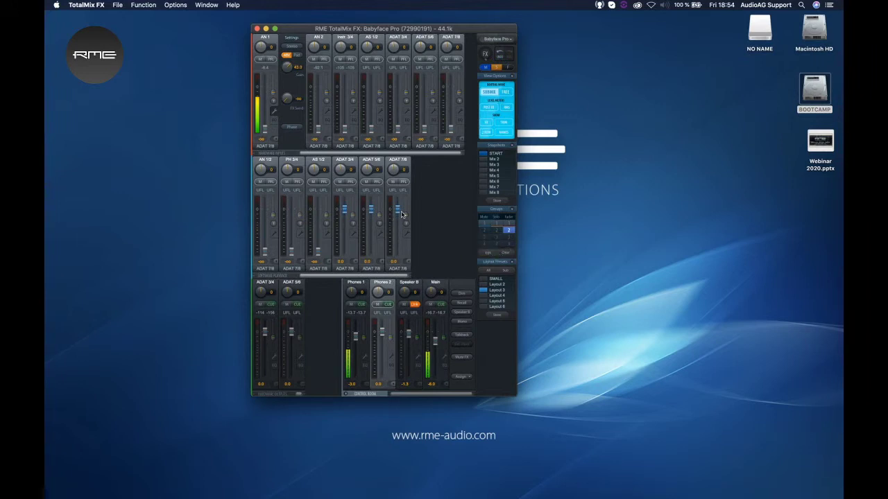
mouse_move(398, 210)
left_mouse_down()
mouse_move(397, 252)
mouse_move(406, 213)
left_mouse_up()
Step: Set the control room's Phones 1 assignment to None
left_click(461, 378)
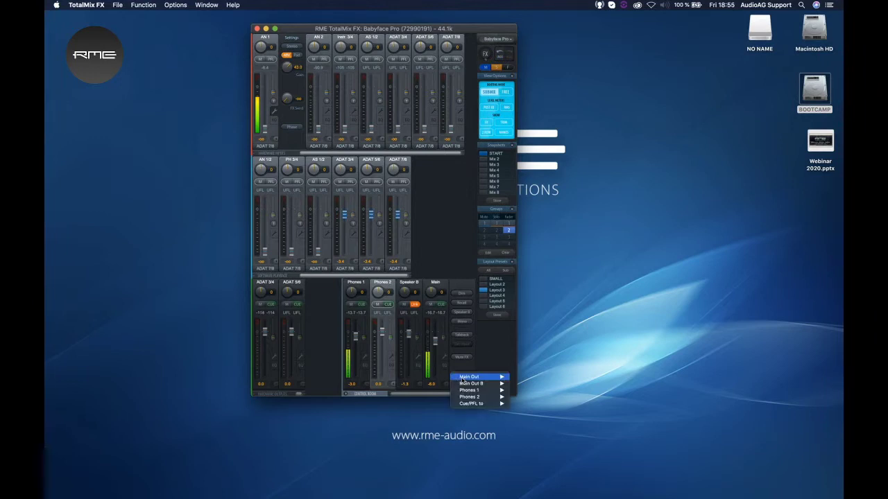
mouse_move(462, 379)
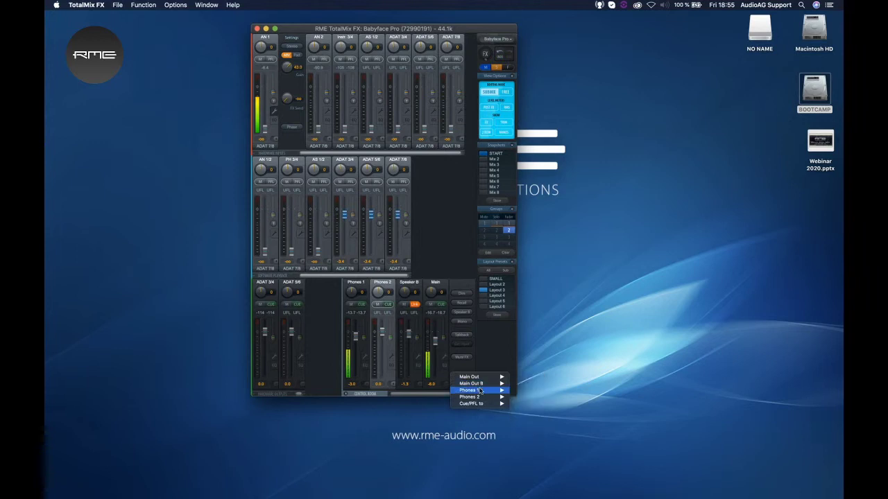
mouse_move(481, 390)
left_click(521, 391)
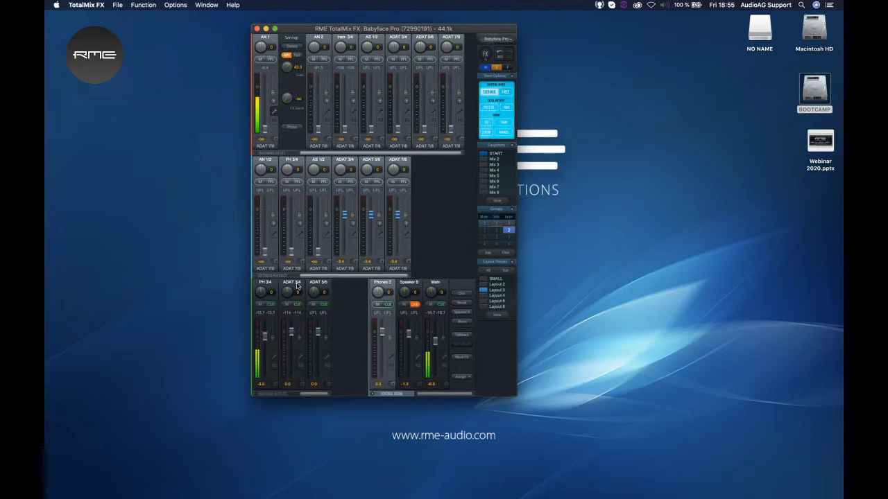
Step: Split the ADAT 3/4 hardware output into two mono channels and switch between the ADAT 3 and ADAT 4 submixes
left_click(301, 359)
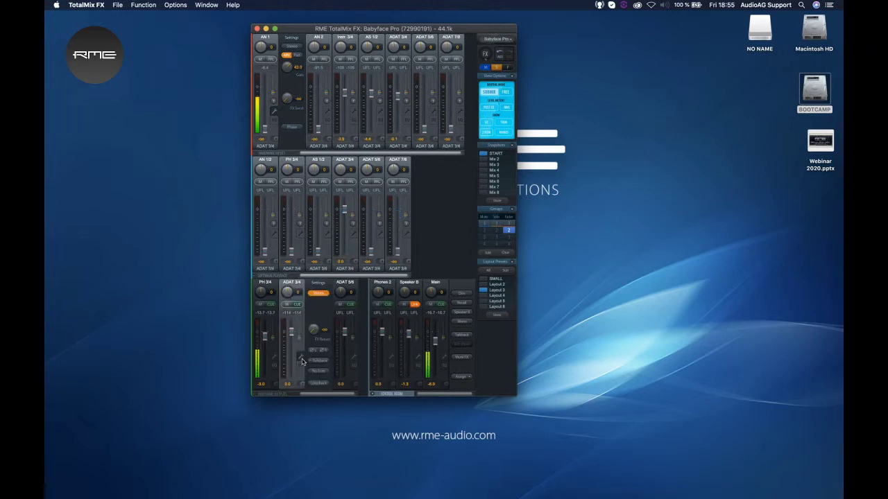
left_click(321, 296)
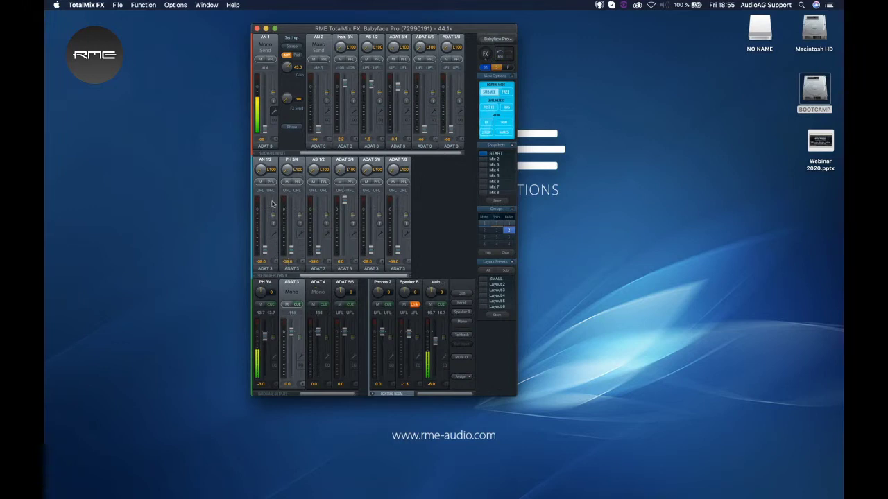
left_click(317, 289)
left_click(300, 288)
left_click(314, 290)
left_click(288, 290)
left_click(321, 293)
Step: Raise the AN 1 input fader to about -1.3 dB in the ADAT 3 submix, and raise it in the ADAT 4 submix too
left_click(297, 294)
left_click_drag(264, 133, 266, 92)
left_click(319, 292)
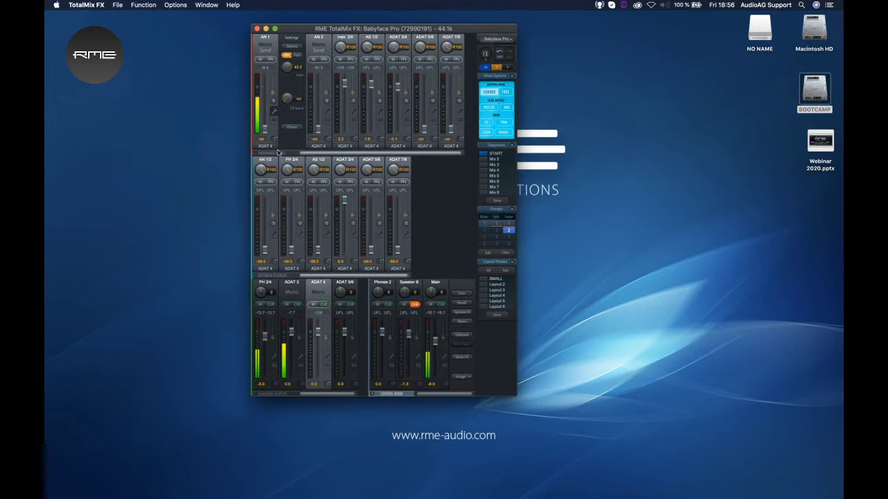
left_click_drag(269, 131, 266, 114)
Step: Toggle the fader group master repeatedly, ending in its original state, and move the mixer window aside
left_click(507, 67)
left_click(508, 67)
left_click(509, 68)
left_click(509, 67)
left_click_drag(462, 31, 373, 38)
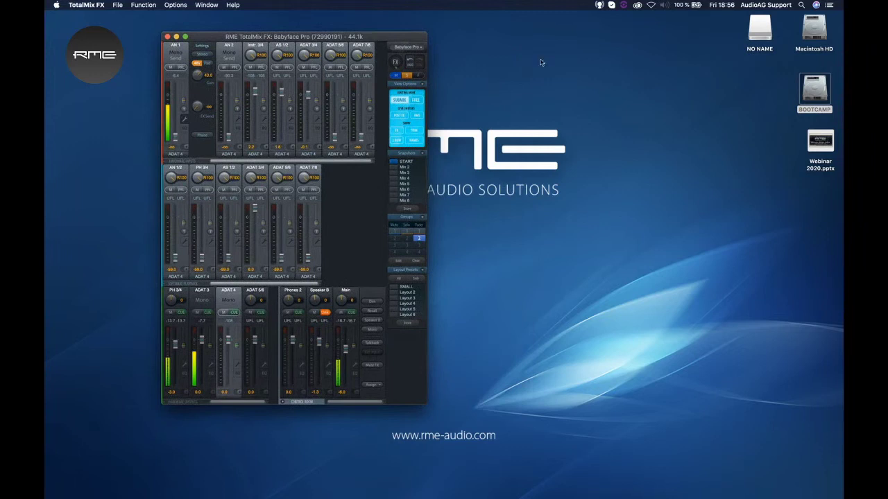
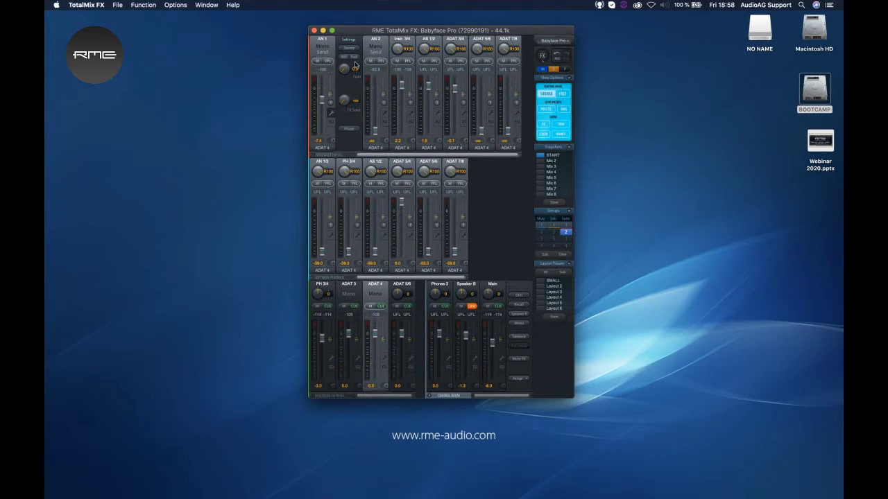
Step: Enable Pad and 48V on the AN 1 input, show the AN 2 settings, and raise the AN 1 gain to about 61 dB
left_click(355, 57)
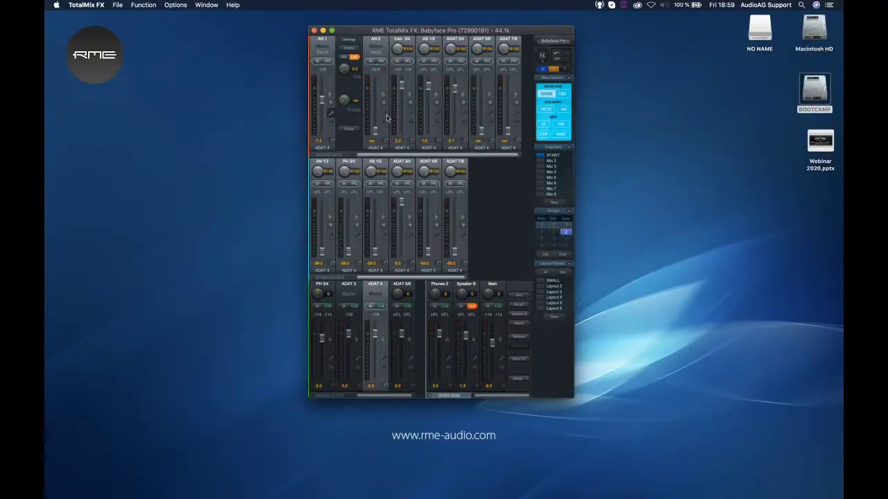
left_click(386, 117)
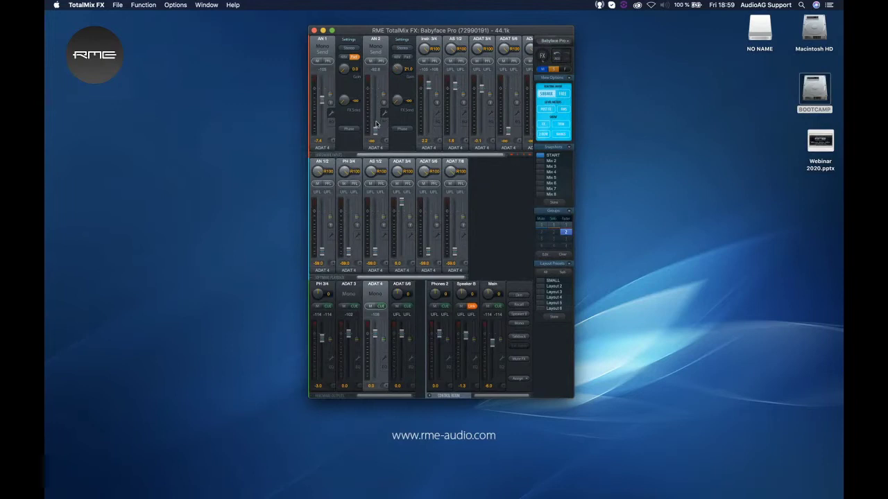
left_click(343, 56)
left_click(353, 56)
left_click_drag(348, 72, 360, 57)
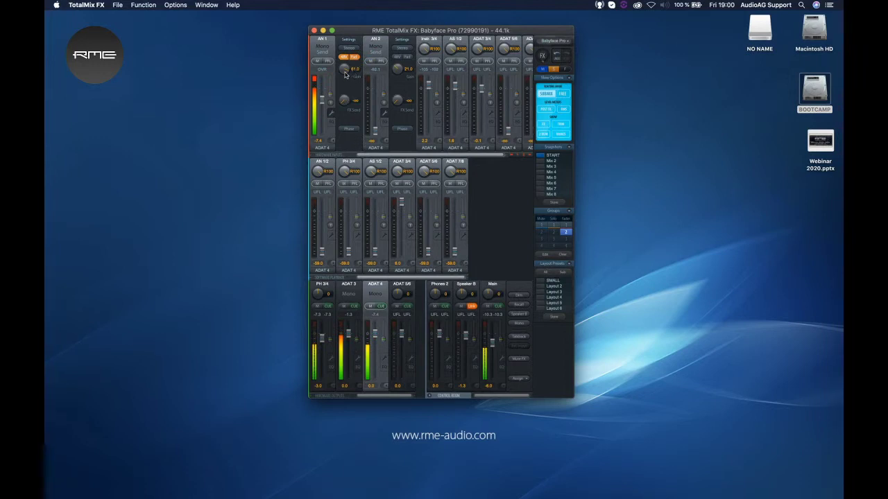
Step: Reduce the AN 1 gain to 44.0 dB, toggle Pad and leave it off, and select the PH 3/4 submix
left_click_drag(345, 73, 351, 71)
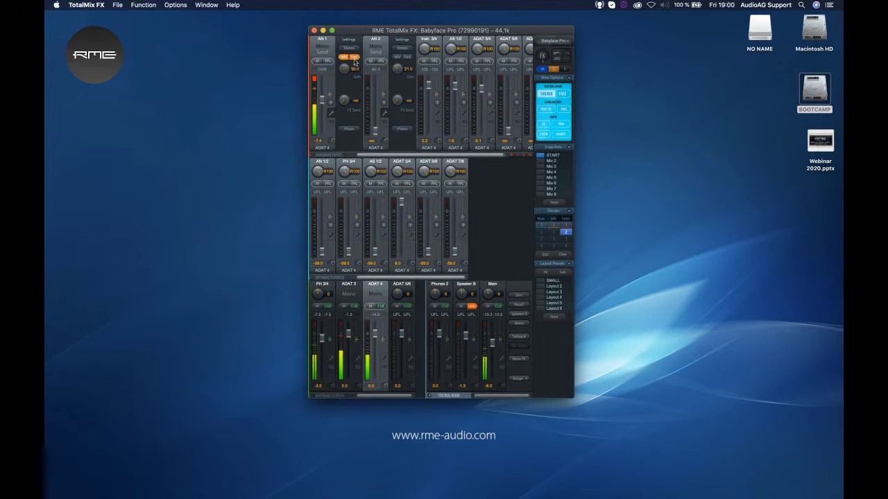
left_click(354, 59)
left_click(355, 58)
left_click(356, 58)
left_click(355, 58)
left_click(328, 290)
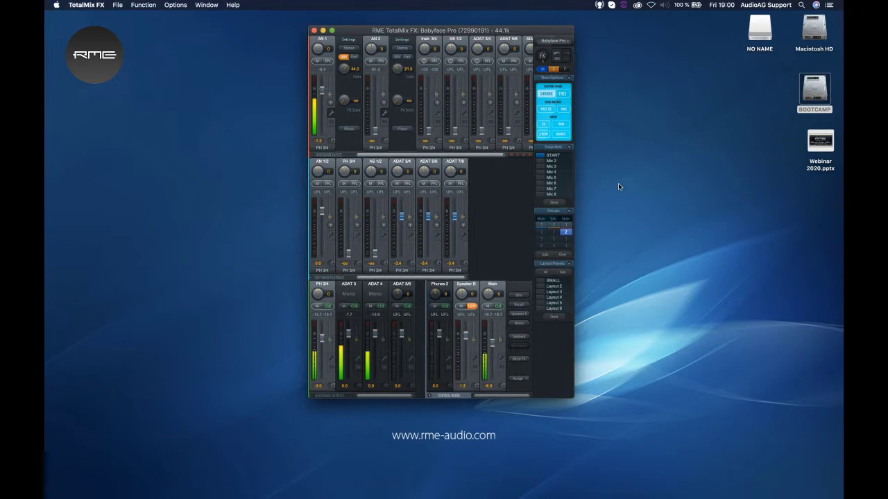
Step: Switch to Logic Pro X, bring the Untitled project's Tracks window forward, and open the input choices of the Audio 1 channel
left_click_drag(496, 32, 446, 35)
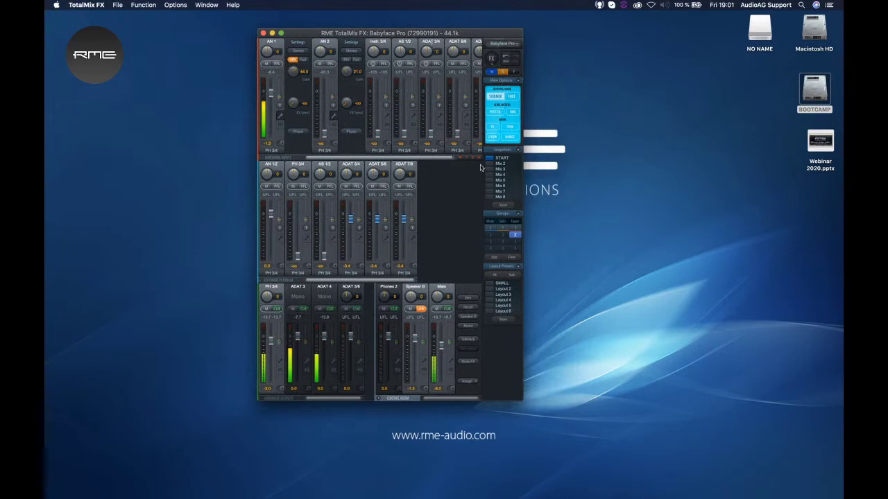
mouse_move(533, 485)
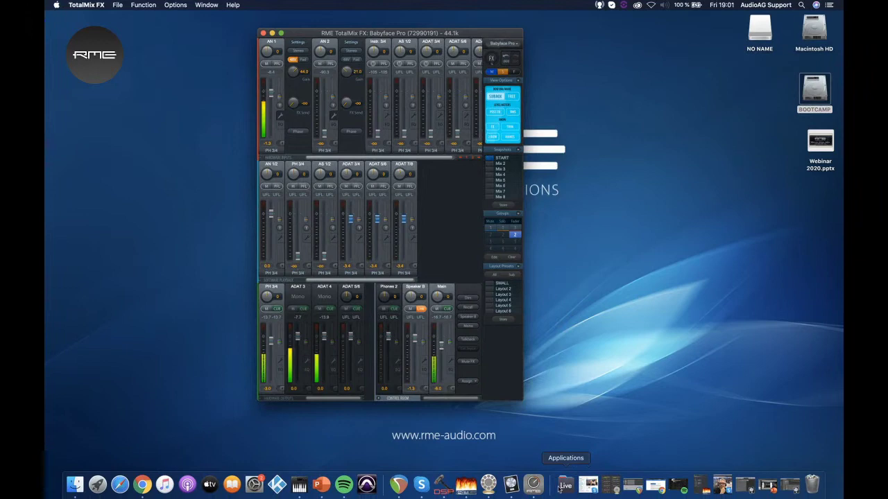
left_click(510, 485)
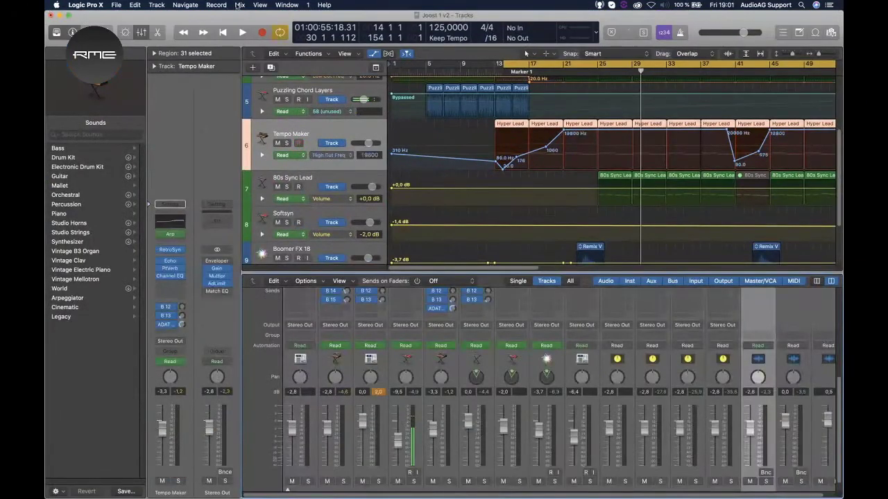
left_click(288, 5)
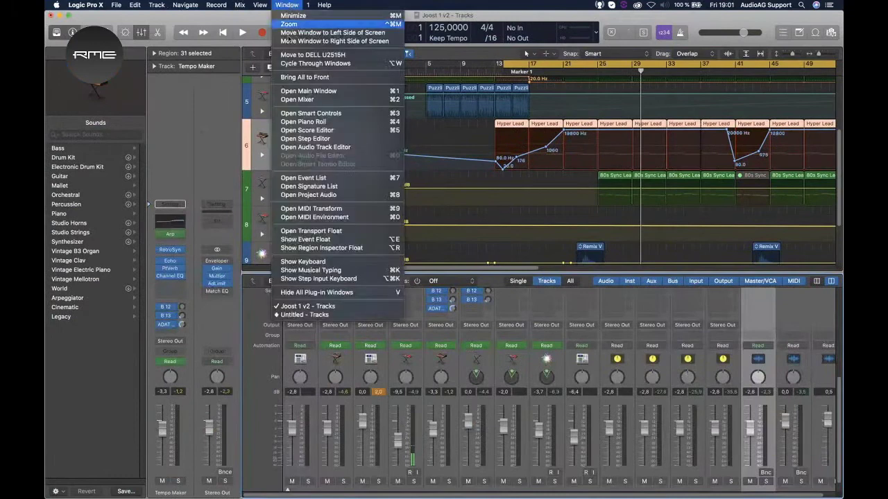
left_click(348, 315)
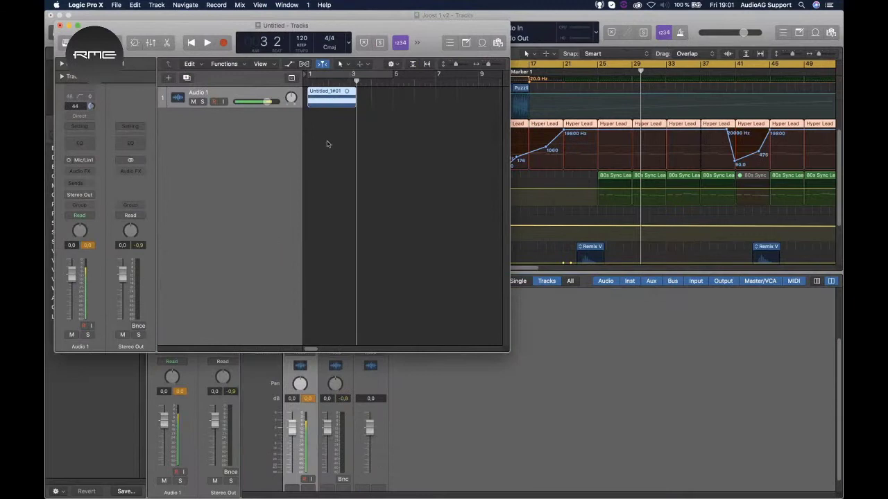
mouse_move(419, 486)
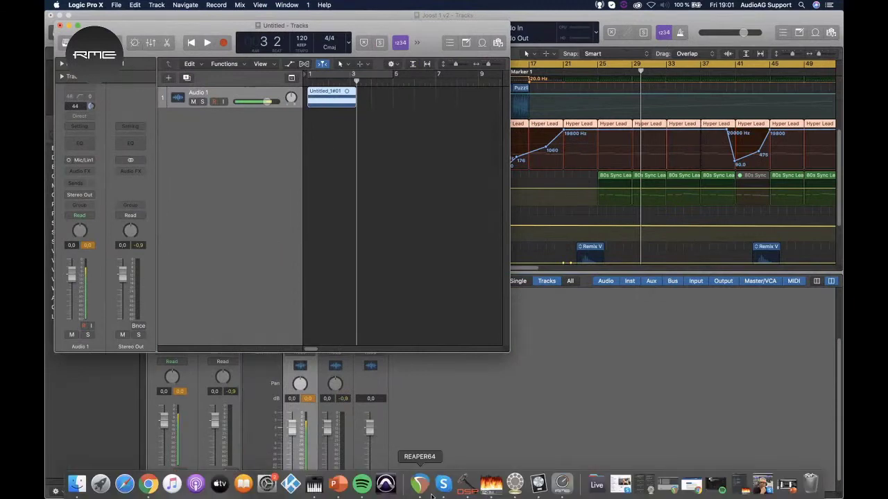
left_click(83, 160)
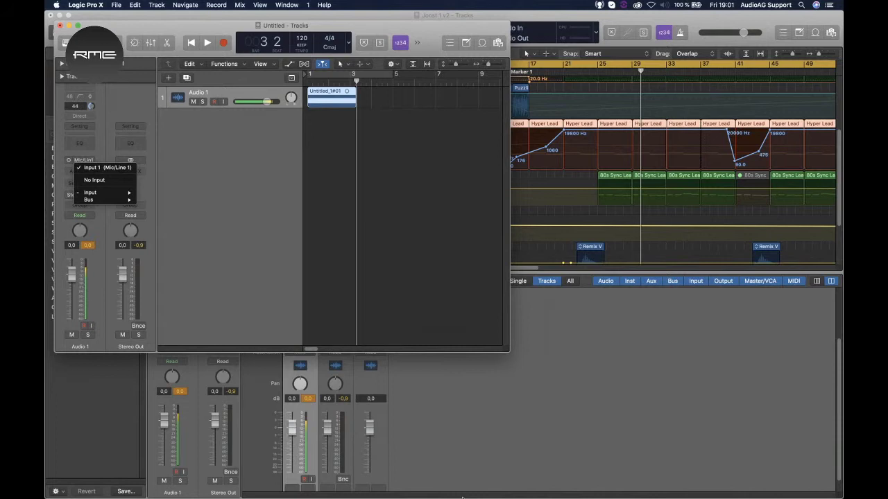
Step: Switch to TotalMix FX, lower the ADAT 3 output fader to about -2.3 dB, and clear the PH 3/4 submix
key("super+Tab")
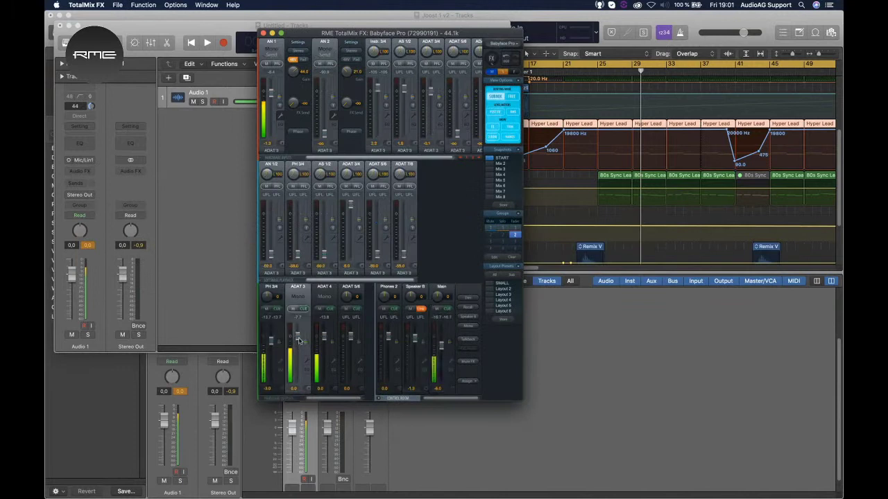
left_click_drag(298, 340, 299, 347)
right_click(278, 293)
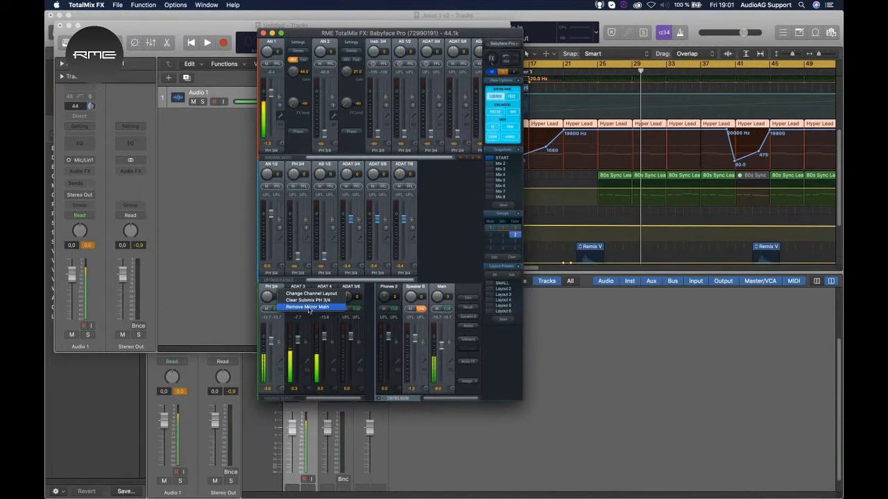
left_click(306, 303)
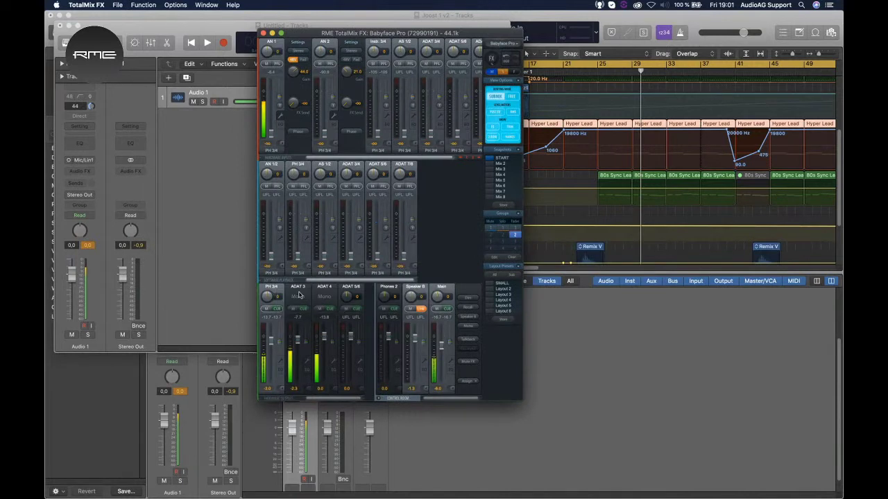
Step: Clear the ADAT 3 and ADAT 4 submixes, and widen and reposition the mixer window
right_click(295, 293)
left_click(321, 299)
right_click(320, 299)
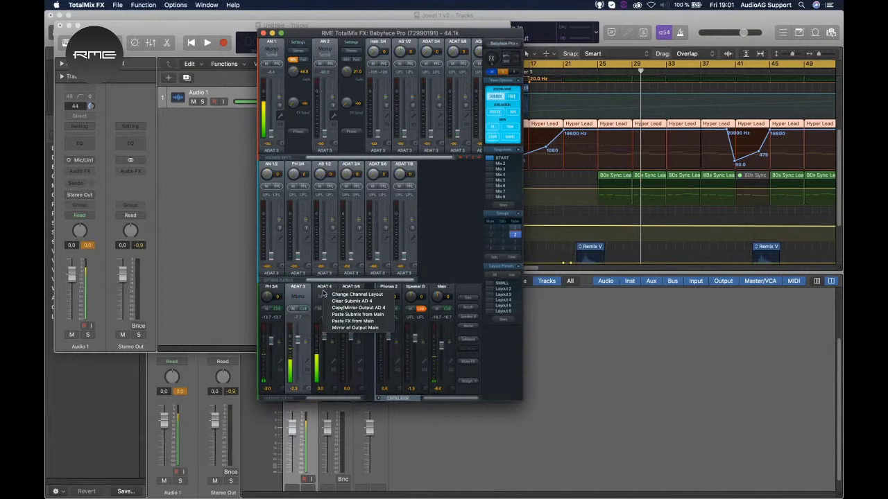
left_click(352, 303)
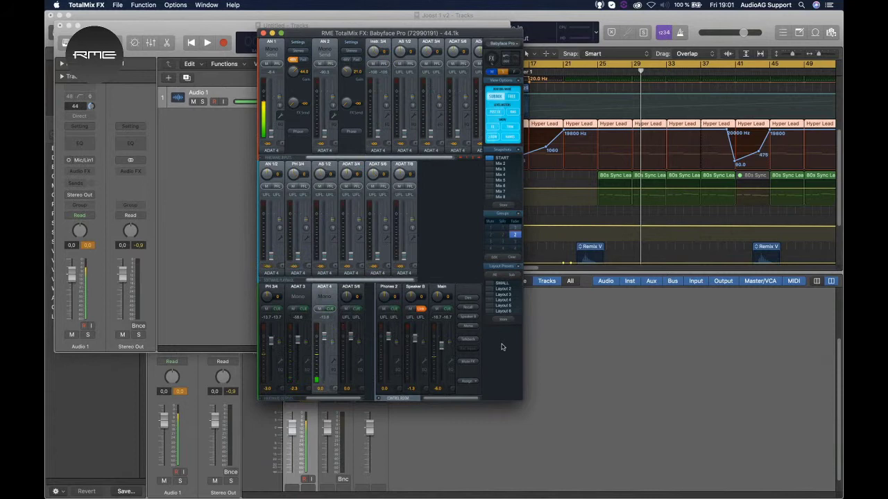
left_click_drag(522, 340, 611, 332)
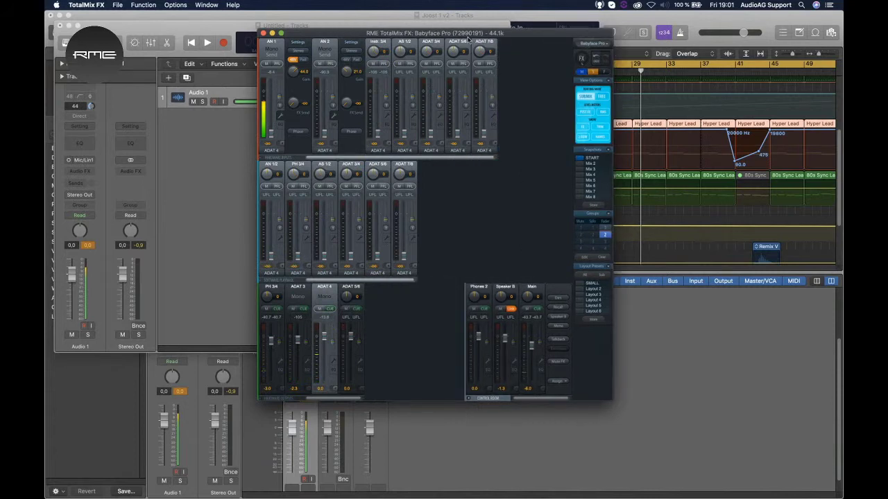
left_click_drag(469, 35, 507, 36)
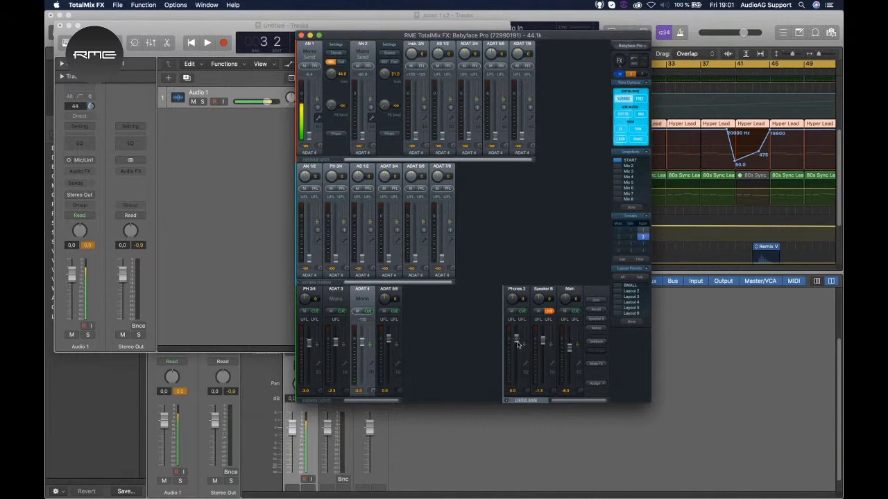
Step: Select the ADAT 5/6 submix, raise AN 1 to -1.6 dB, and boost AN 1's EQ low band to 8.0 and high band to 2.5
left_click(390, 289)
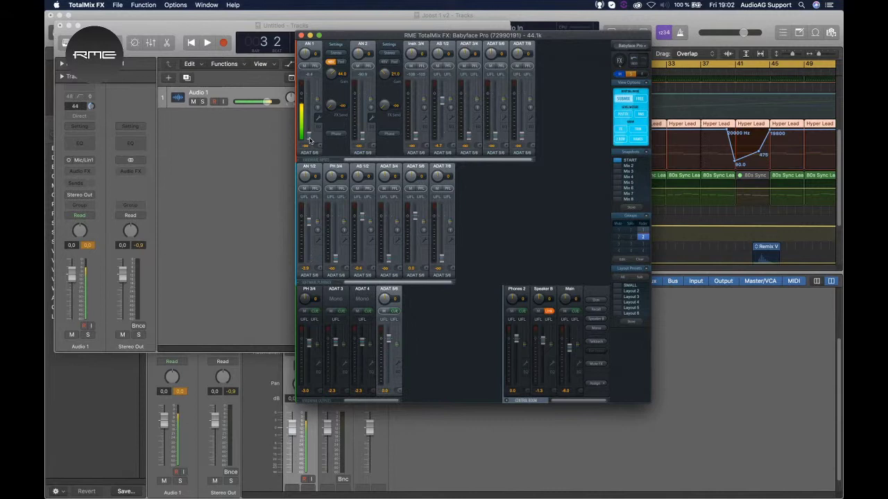
scroll(310, 141, "up", 5)
left_click(319, 131)
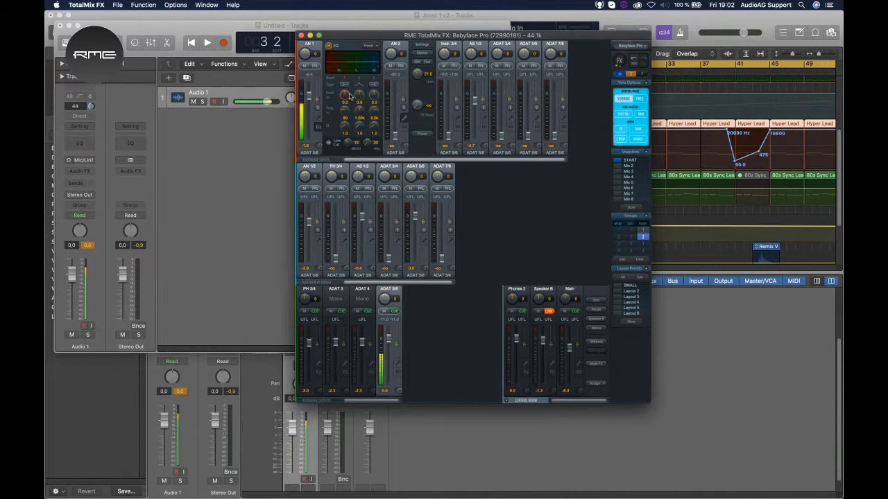
scroll(374, 97, "up", 5)
scroll(345, 97, "up", 3)
Step: Show the reverb and echo effects, open the ADAT 5/6 output's settings, and enable Loopback on that output
left_click(620, 129)
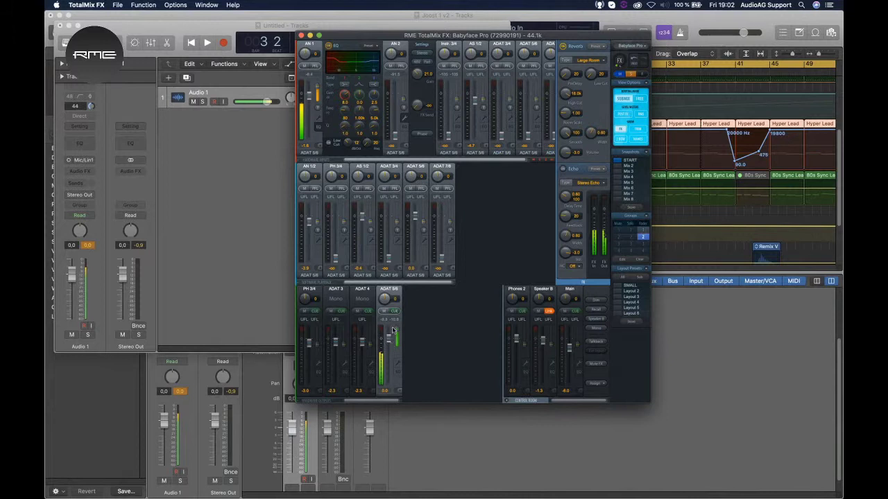
left_click(398, 365)
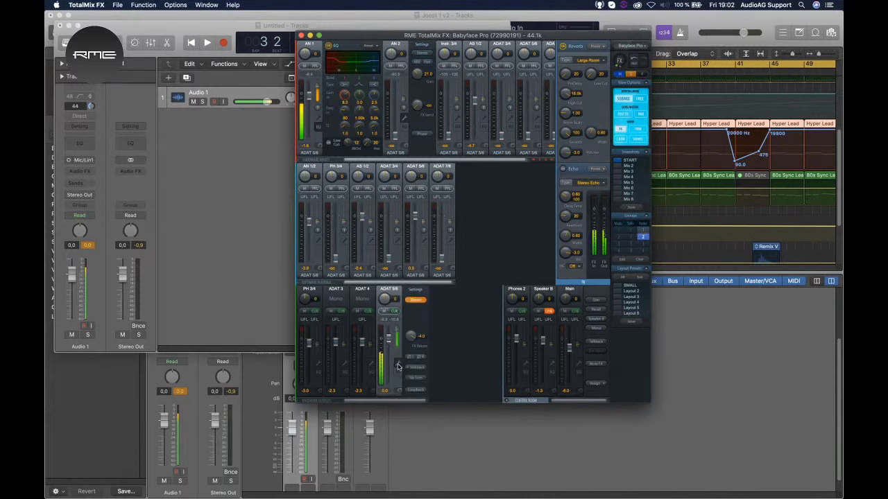
left_click(373, 367)
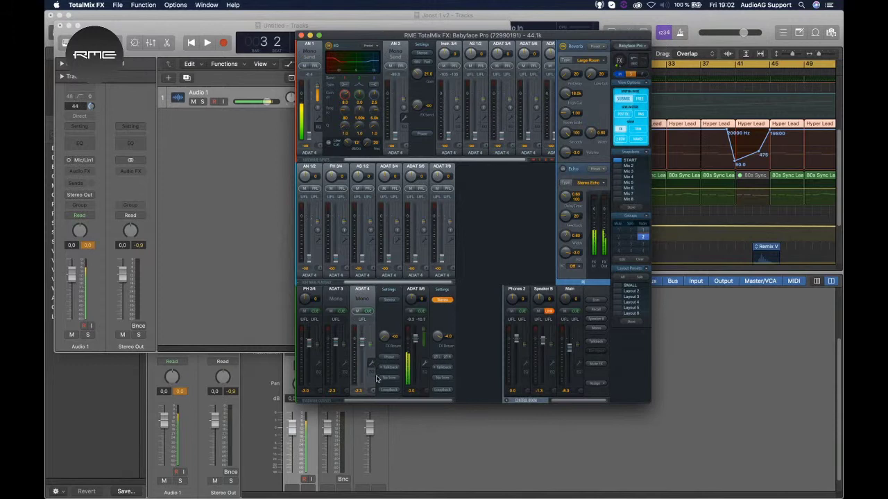
left_click(372, 365)
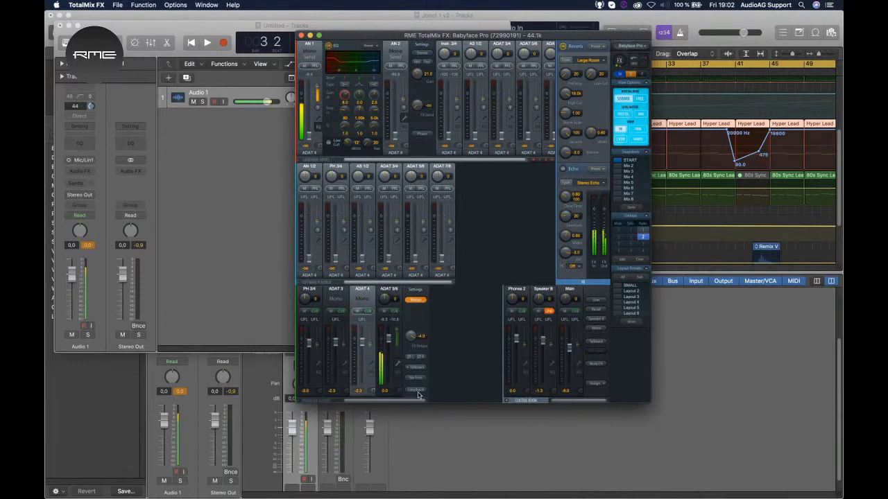
left_click(416, 391)
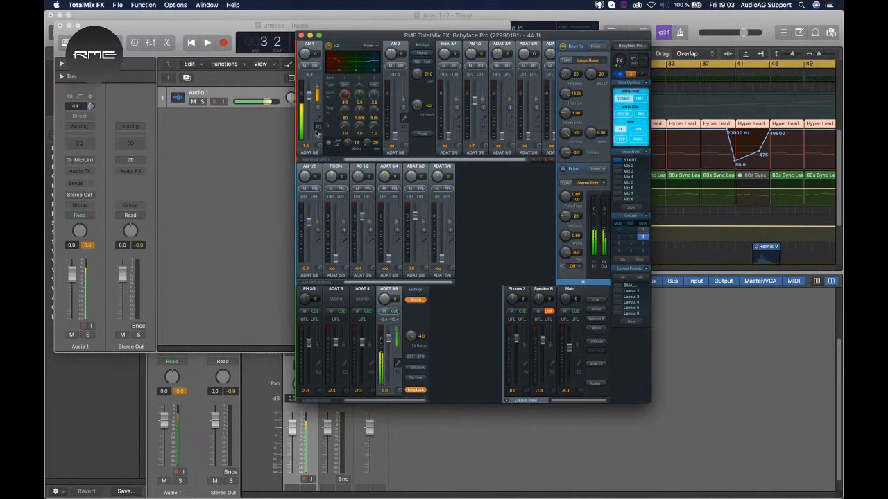
Step: Switch to Logic Pro X, set the Audio 1 channel's input to Input 2 (Mic/Line 2), and reopen its input choices
left_click(242, 161)
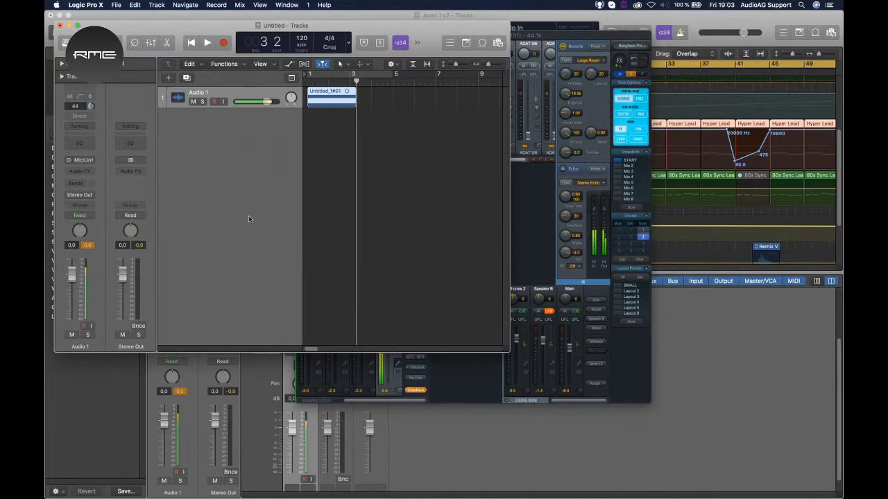
left_click(80, 160)
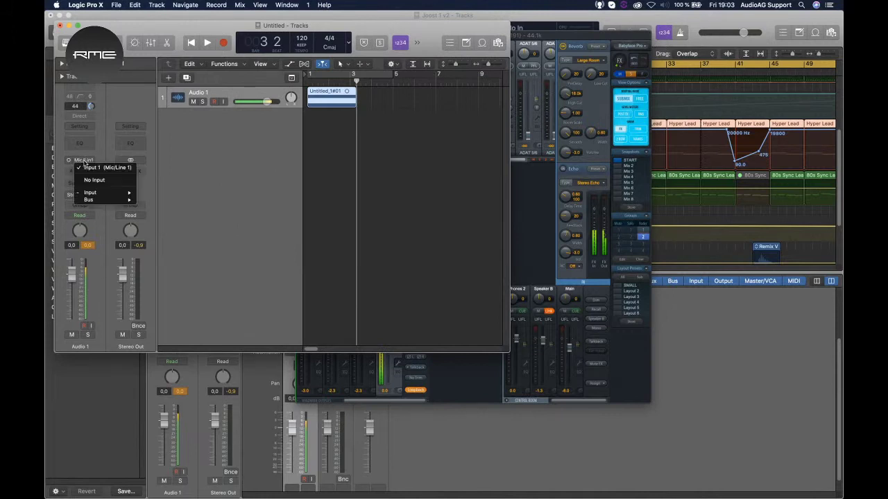
mouse_move(89, 195)
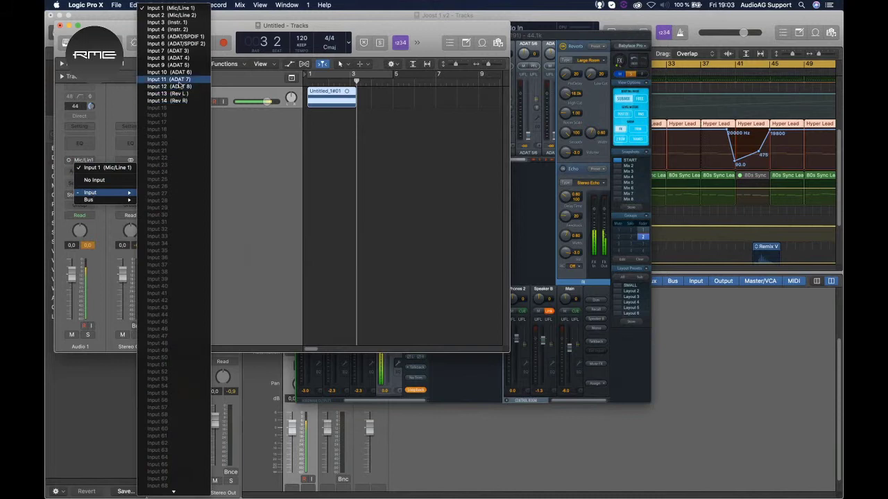
left_click(176, 14)
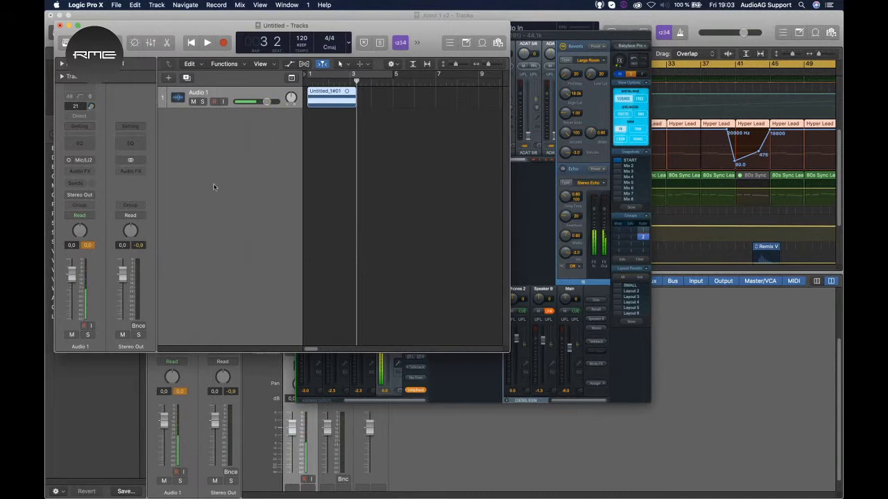
left_click(83, 161)
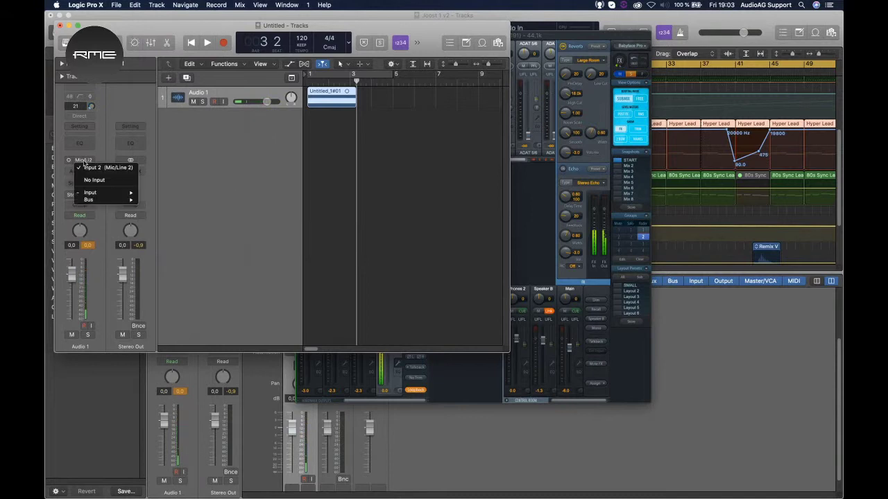
mouse_move(98, 193)
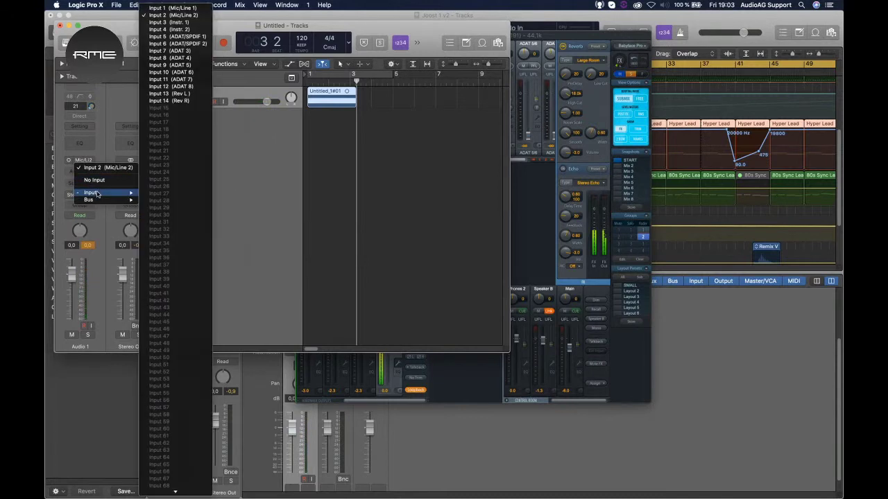
left_click(71, 164)
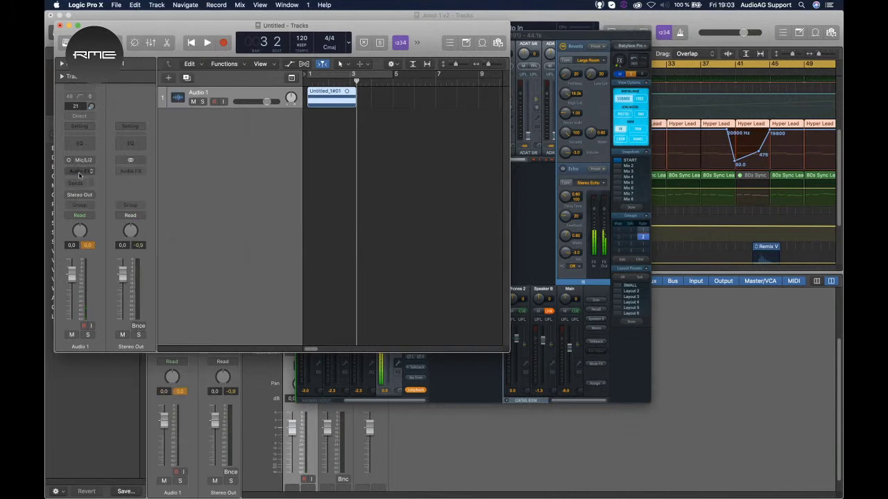
Step: Switch the Audio 1 channel to stereo format and set its input to Input 9-10 (ADAT 5/6)
left_click(69, 161)
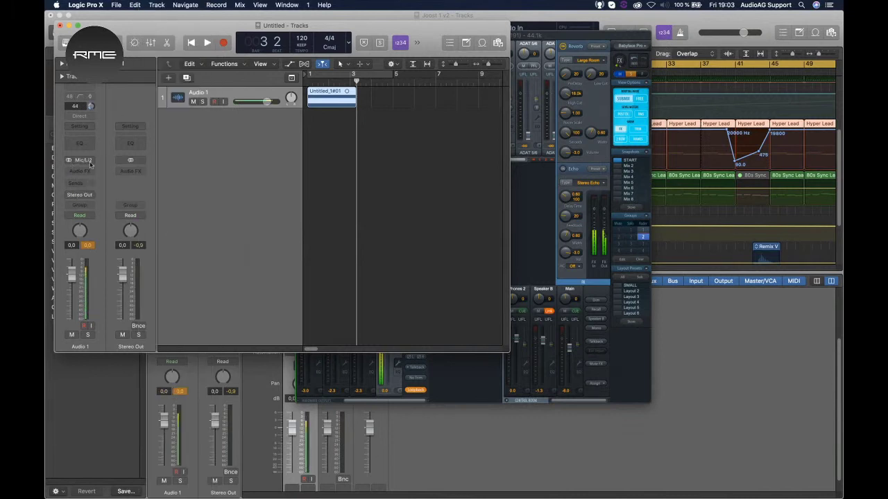
left_click(83, 160)
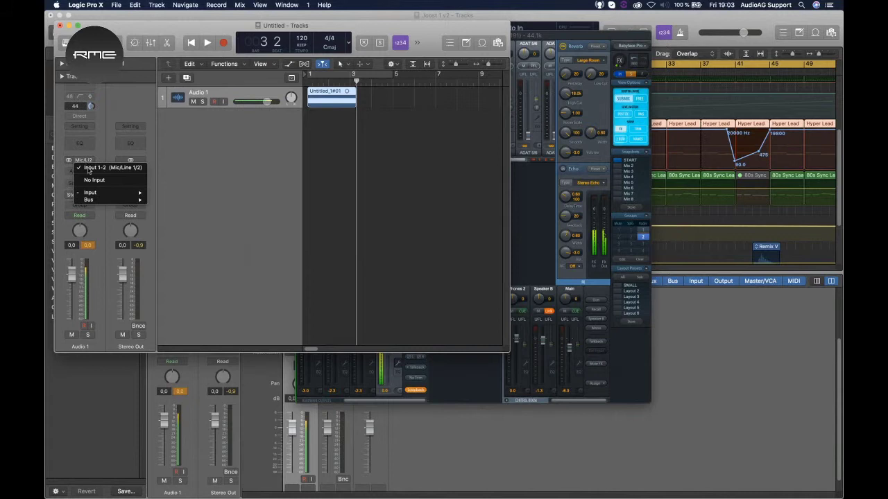
mouse_move(97, 196)
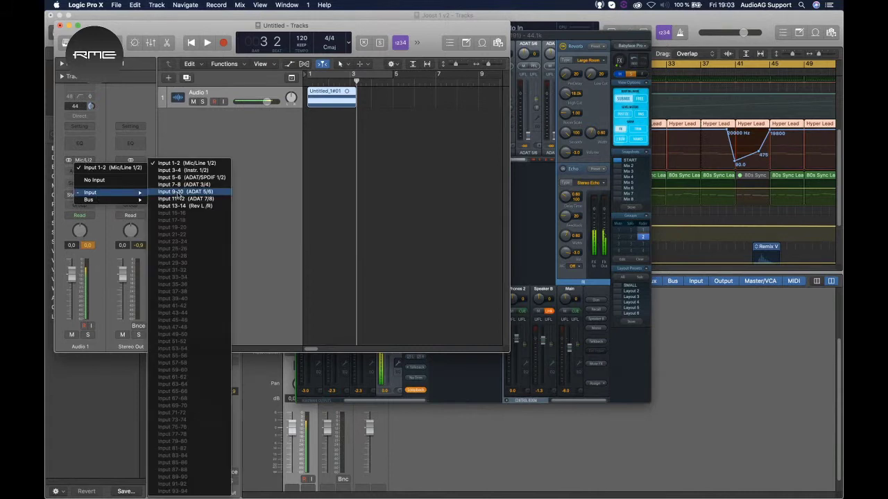
left_click(177, 192)
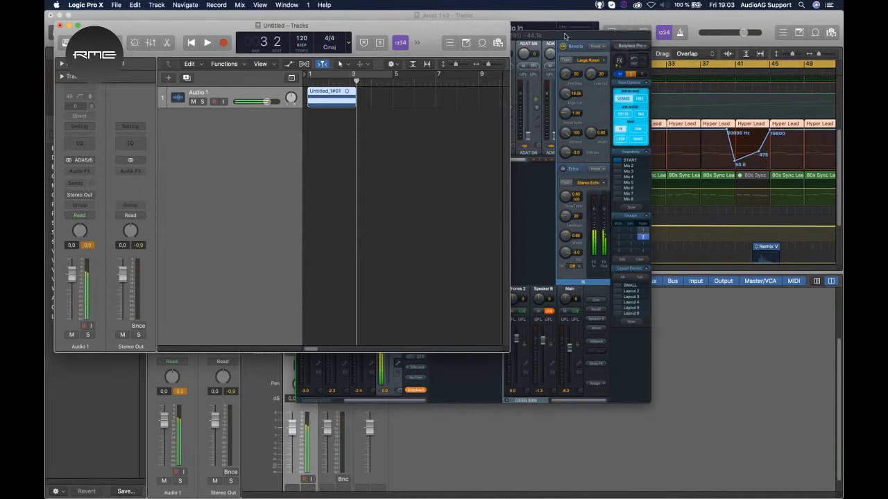
Step: Switch to TotalMix FX, show the ADAT 5/6 output's EQ, and pull its fader fully down and back up to about -2.9 dB
left_click_drag(563, 39, 680, 29)
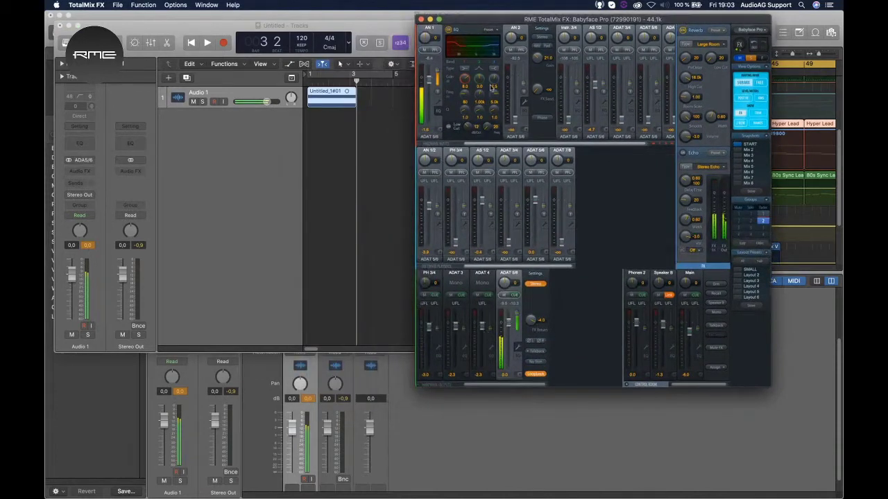
left_click(517, 356)
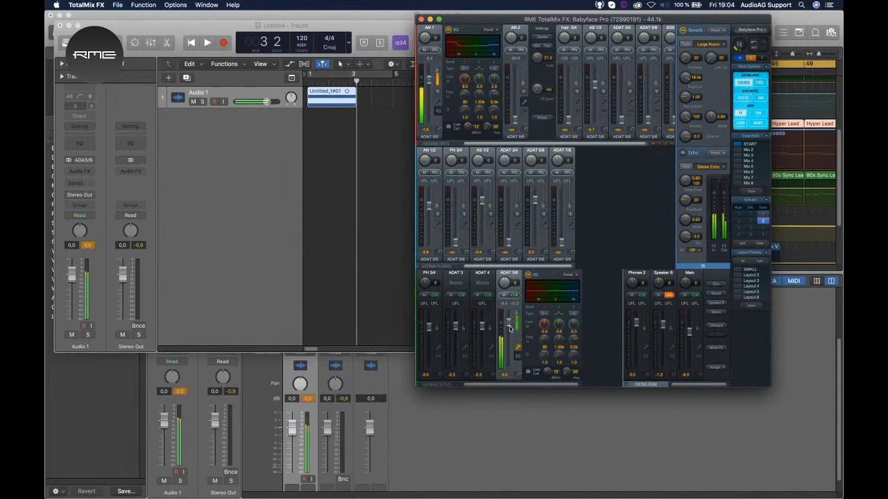
left_click_drag(509, 329, 510, 375)
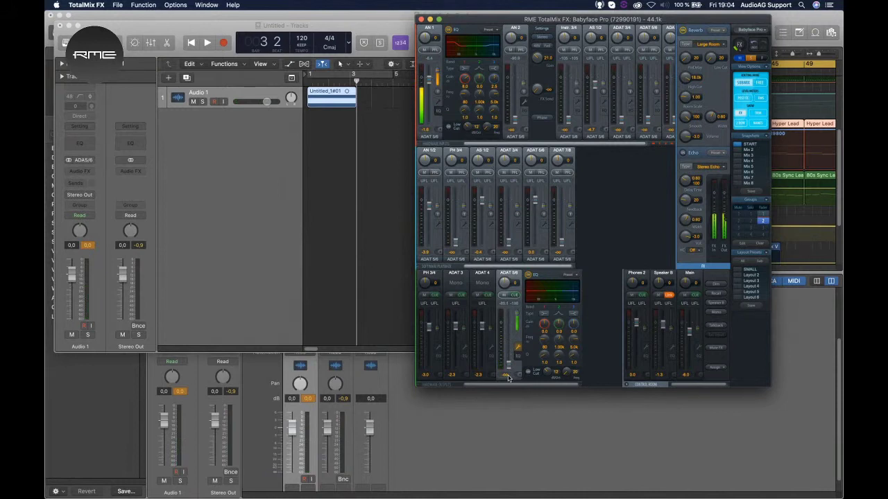
left_click_drag(509, 374, 509, 332)
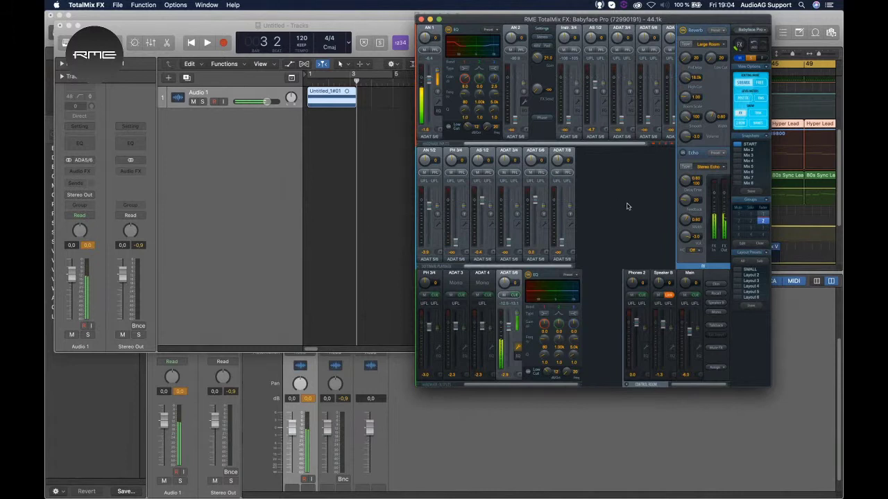
Step: Assign the control room's Main Out to PH 3/4
left_click(716, 369)
mouse_move(719, 374)
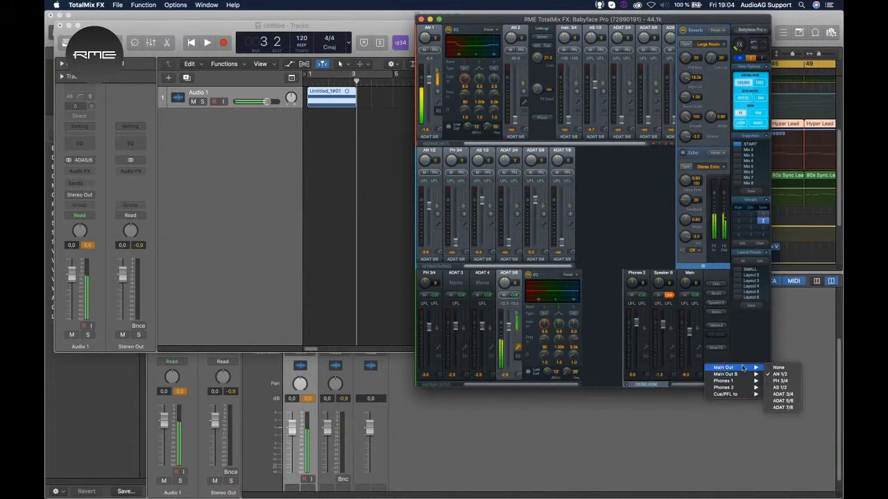
left_click(778, 381)
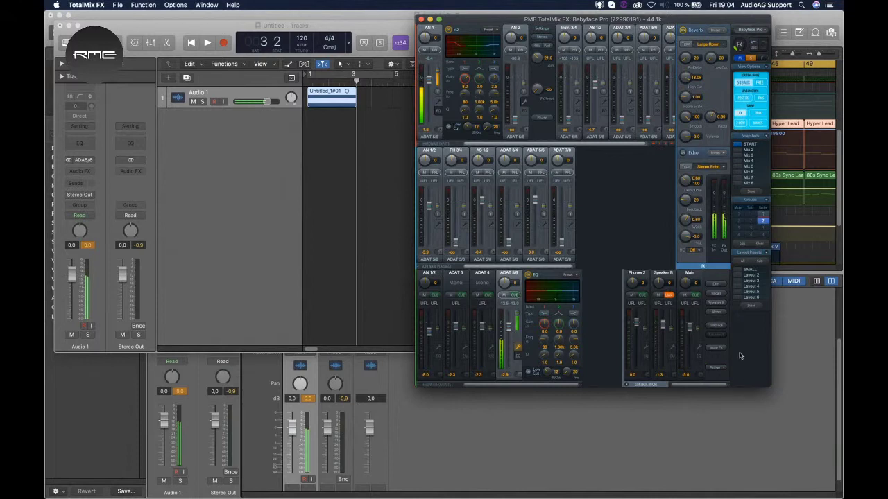
Step: Toggle the control room's Dim on and off several times, leaving it off
left_click(717, 285)
left_click(717, 286)
left_click(717, 286)
left_click(717, 285)
left_click(717, 286)
left_click(717, 286)
Step: Select the Main submix, activate fader group 1, and toggle Dim repeatedly to test it with the group, leaving Dim off
left_click(695, 280)
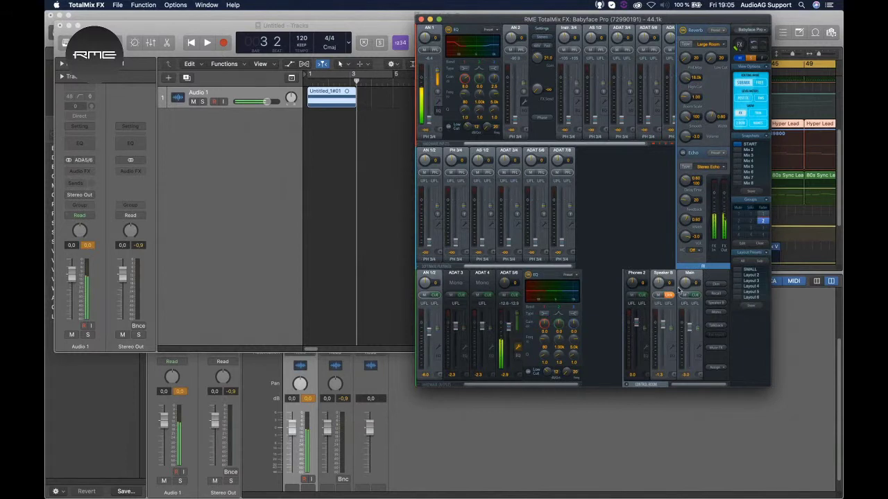
left_click(763, 216)
left_click(719, 286)
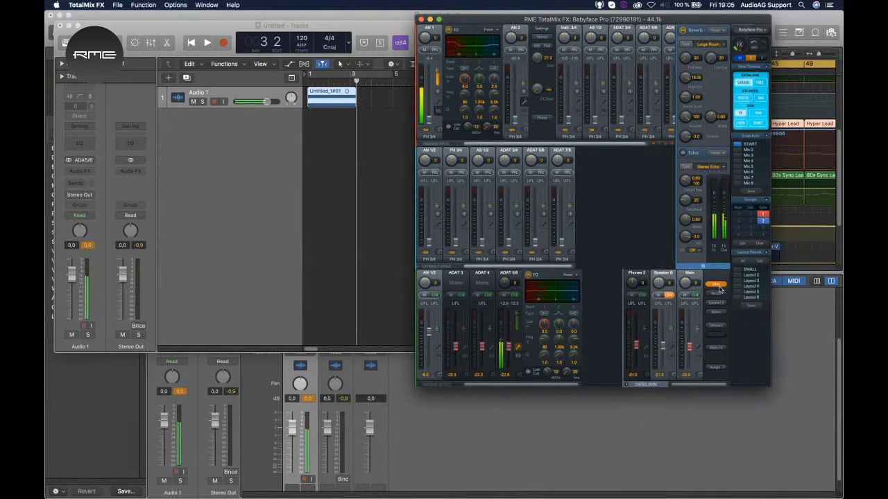
left_click(719, 287)
left_click(718, 286)
left_click(719, 287)
left_click(718, 286)
left_click(718, 286)
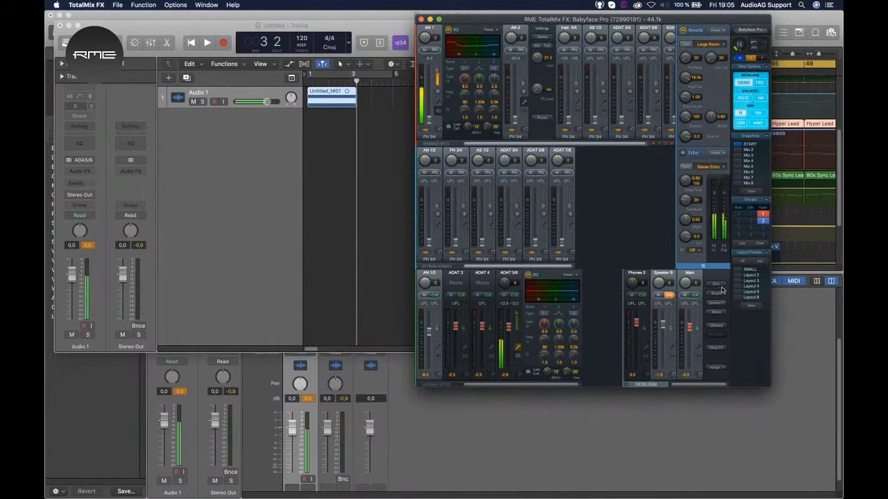